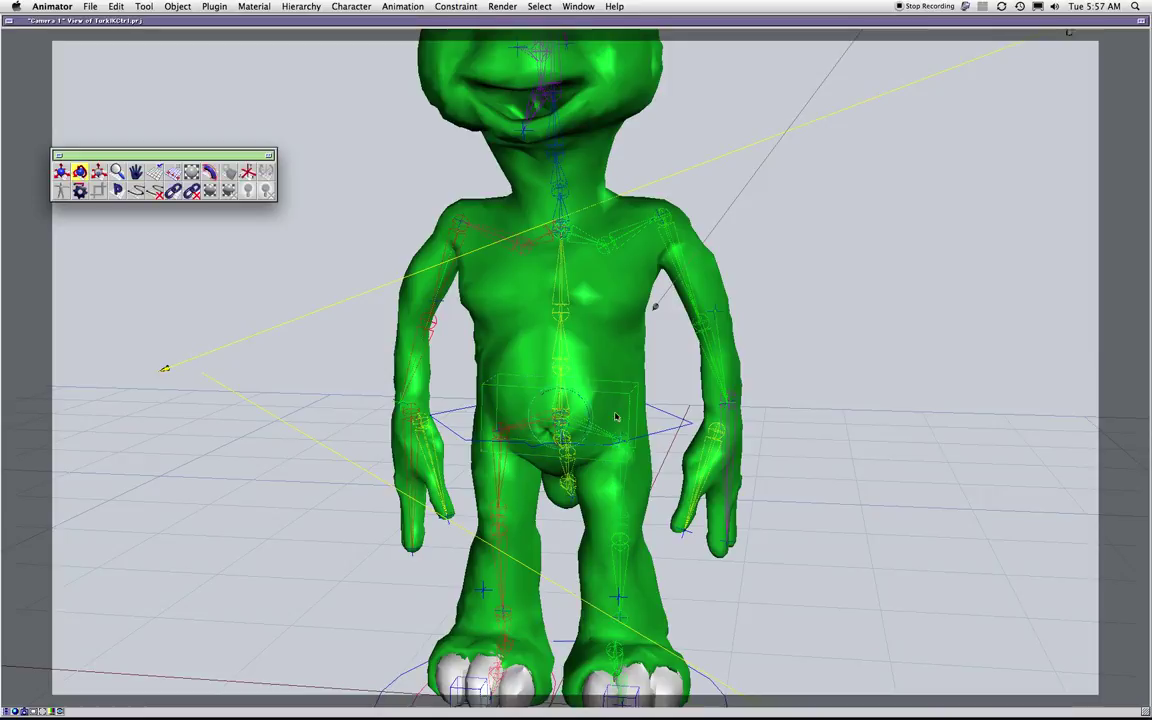
# - Try rotating the character's waist control from the front view and undo each rotation
pyautogui.moveTo(559, 396)
pyautogui.mouseDown()
pyautogui.moveTo(548, 394)
pyautogui.moveTo(558, 391)
pyautogui.mouseUp()
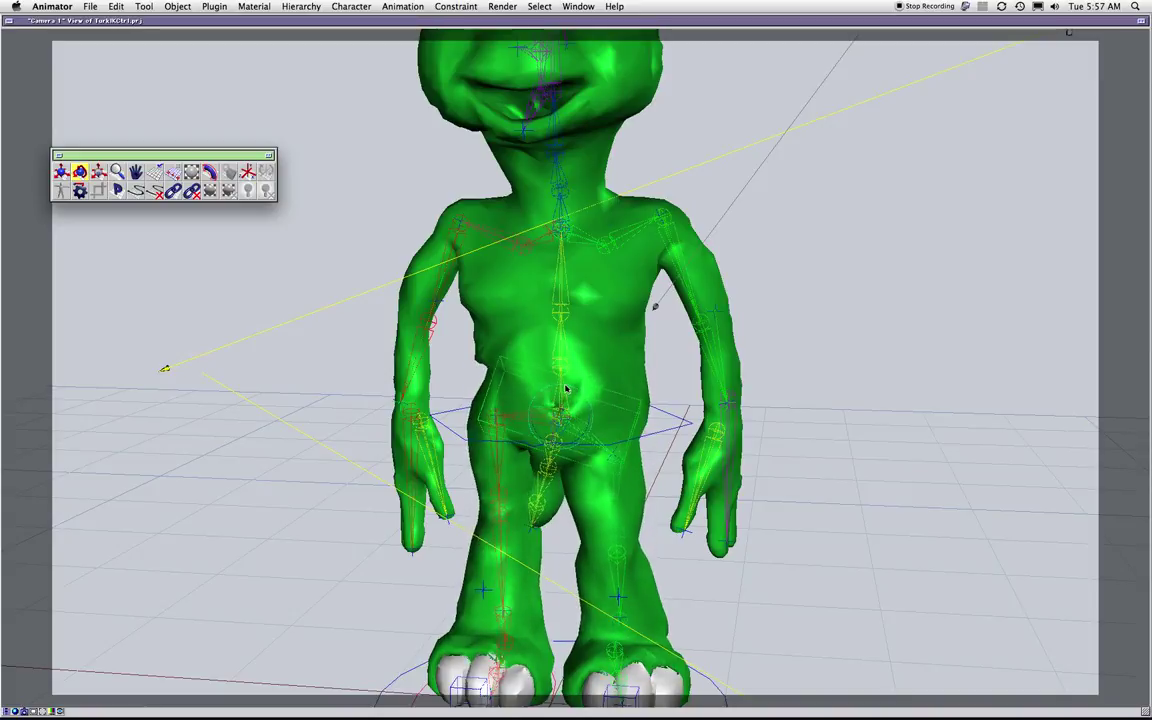
pyautogui.moveTo(582, 408); pyautogui.dragTo(656, 419)
pyautogui.press('super+z')
pyautogui.click(661, 422)
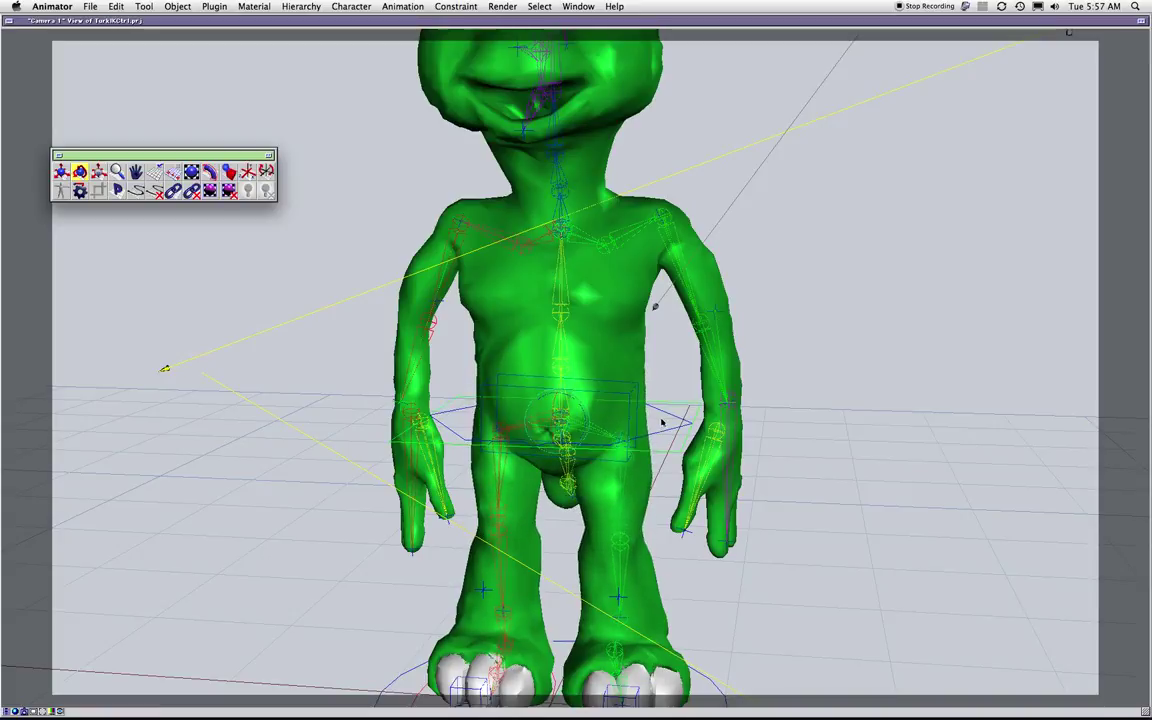
pyautogui.moveTo(585, 414)
pyautogui.mouseDown()
pyautogui.moveTo(574, 402)
pyautogui.moveTo(591, 416)
pyautogui.moveTo(560, 405)
pyautogui.moveTo(567, 414)
pyautogui.mouseUp()
pyautogui.press('super+z')
pyautogui.press('super+z')
# - Try tilting the waist control with the character seen from the side, and undo the rotation
pyautogui.moveTo(746, 342); pyautogui.dragTo(361, 374, button='middle')
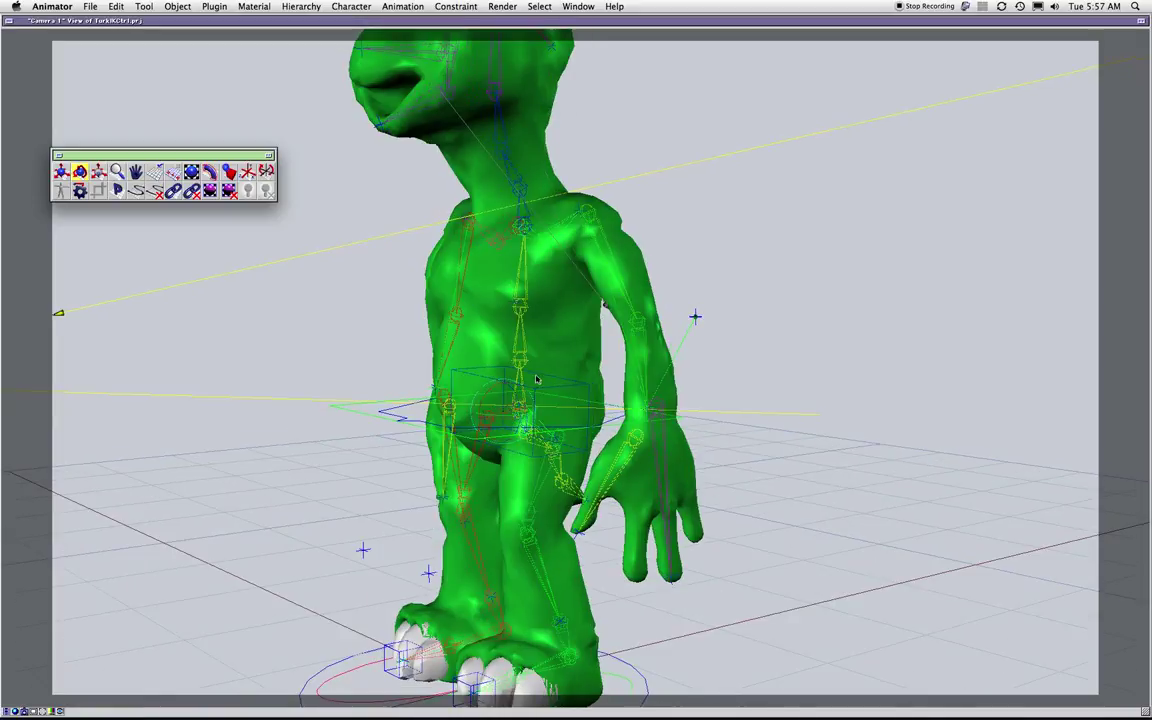
pyautogui.moveTo(500, 390); pyautogui.dragTo(510, 383)
pyautogui.press('super+z')
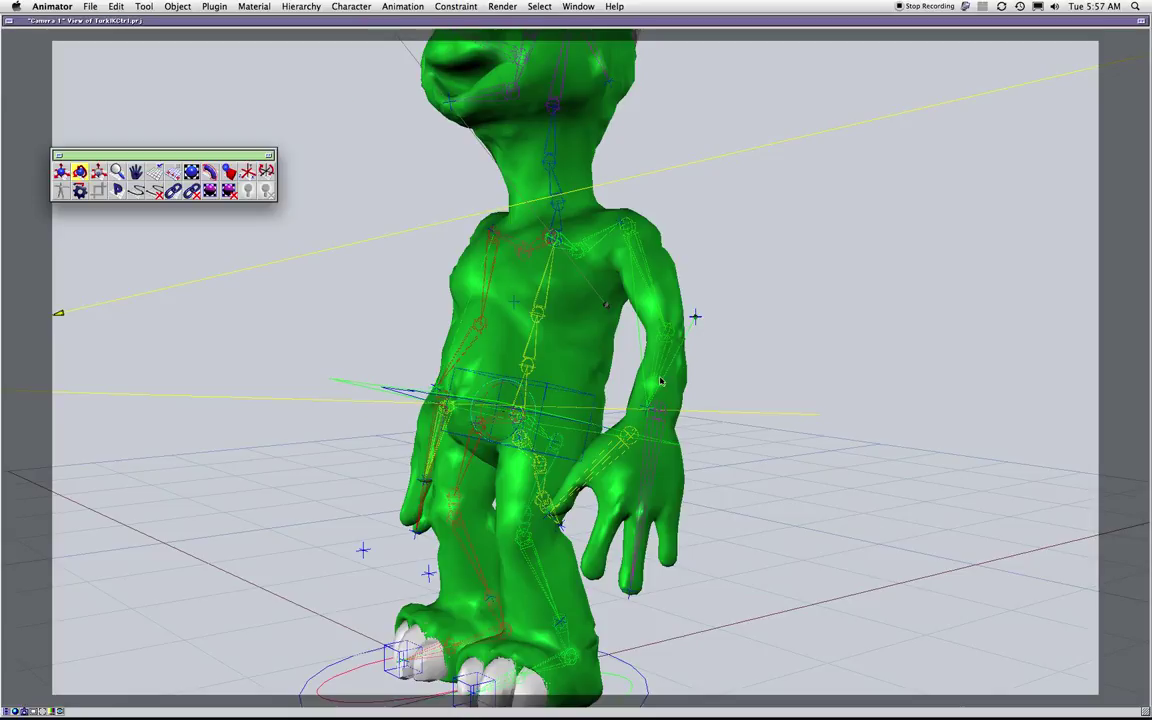
pyautogui.press('super+z')
# - Reset the waist control's rotation to 0 on X, Y and Z and save the project
pyautogui.moveTo(601, 427); pyautogui.dragTo(726, 567, button='middle')
pyautogui.moveTo(643, 504); pyautogui.dragTo(627, 492, button='middle')
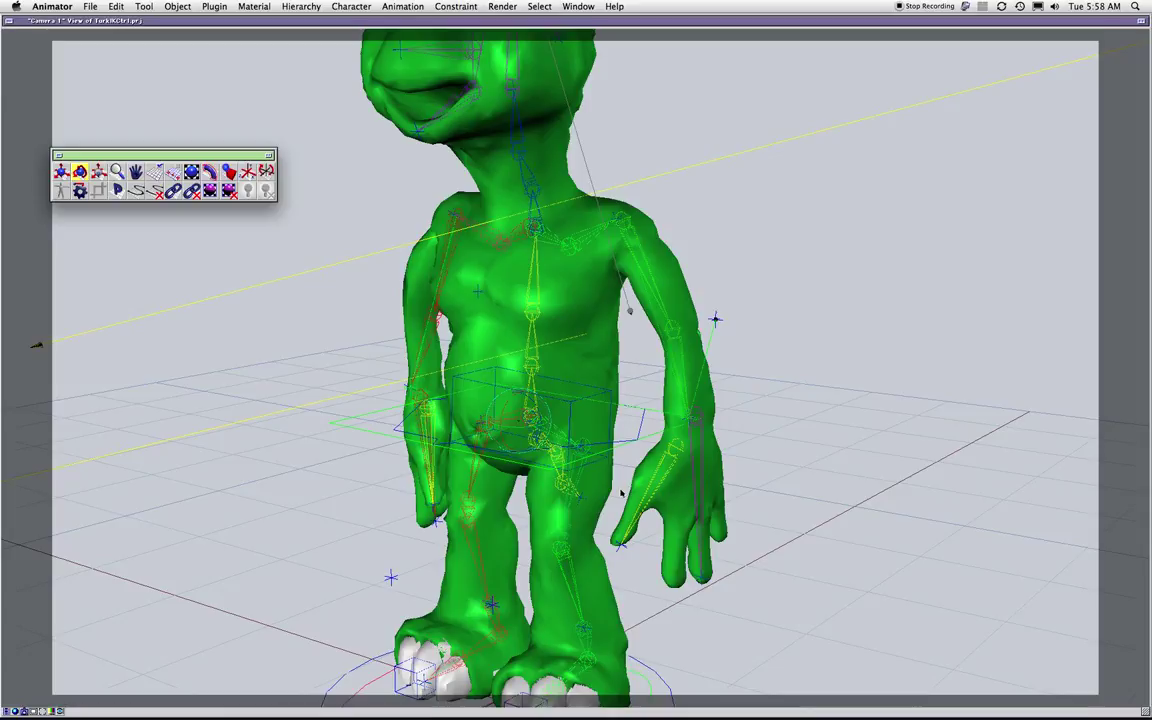
pyautogui.moveTo(614, 513); pyautogui.dragTo(635, 548, button='middle')
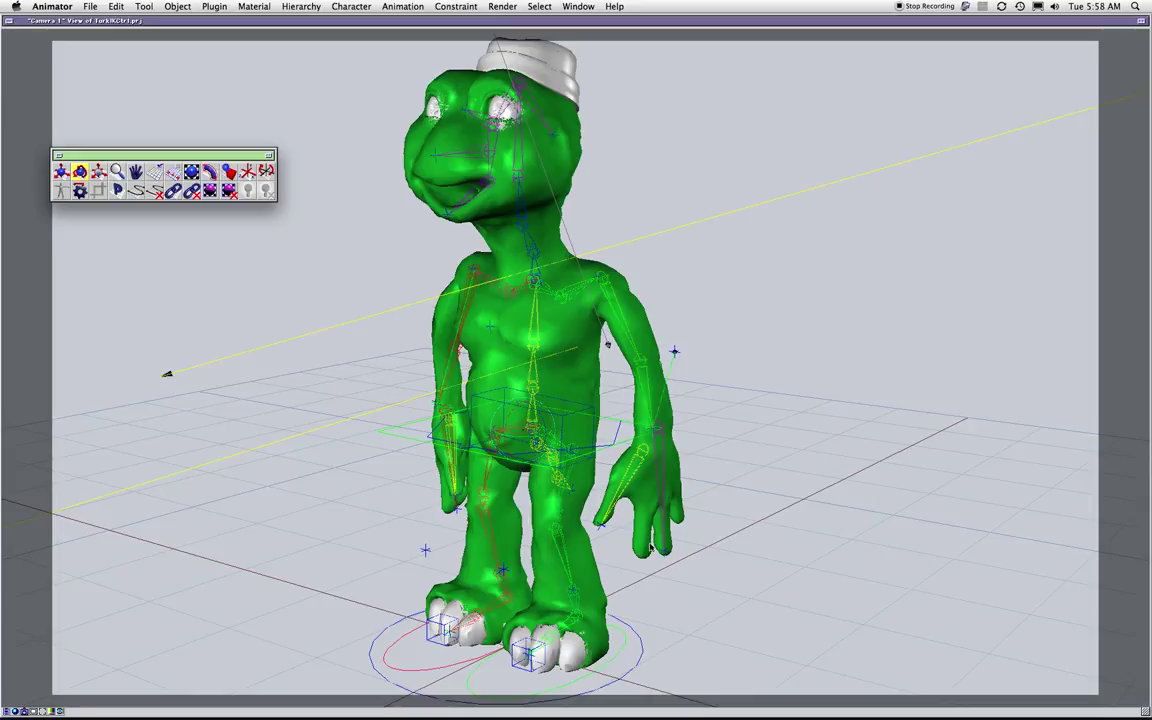
pyautogui.moveTo(640, 563); pyautogui.dragTo(922, 464, button='middle')
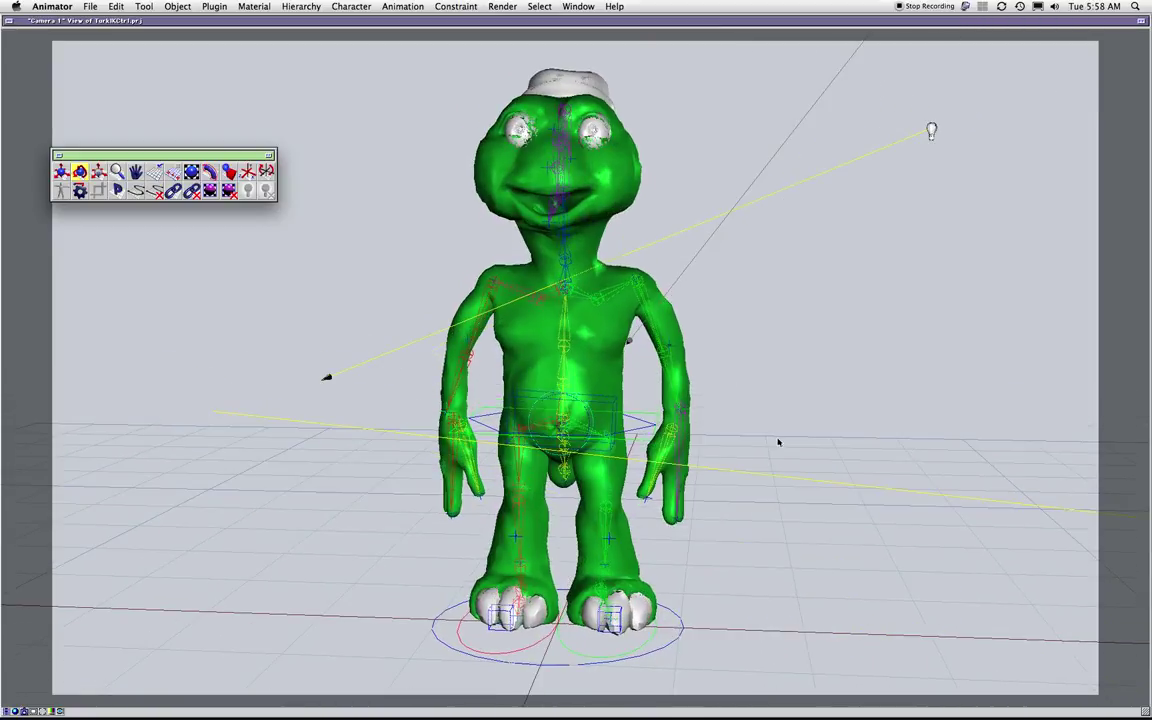
pyautogui.press('super+i')
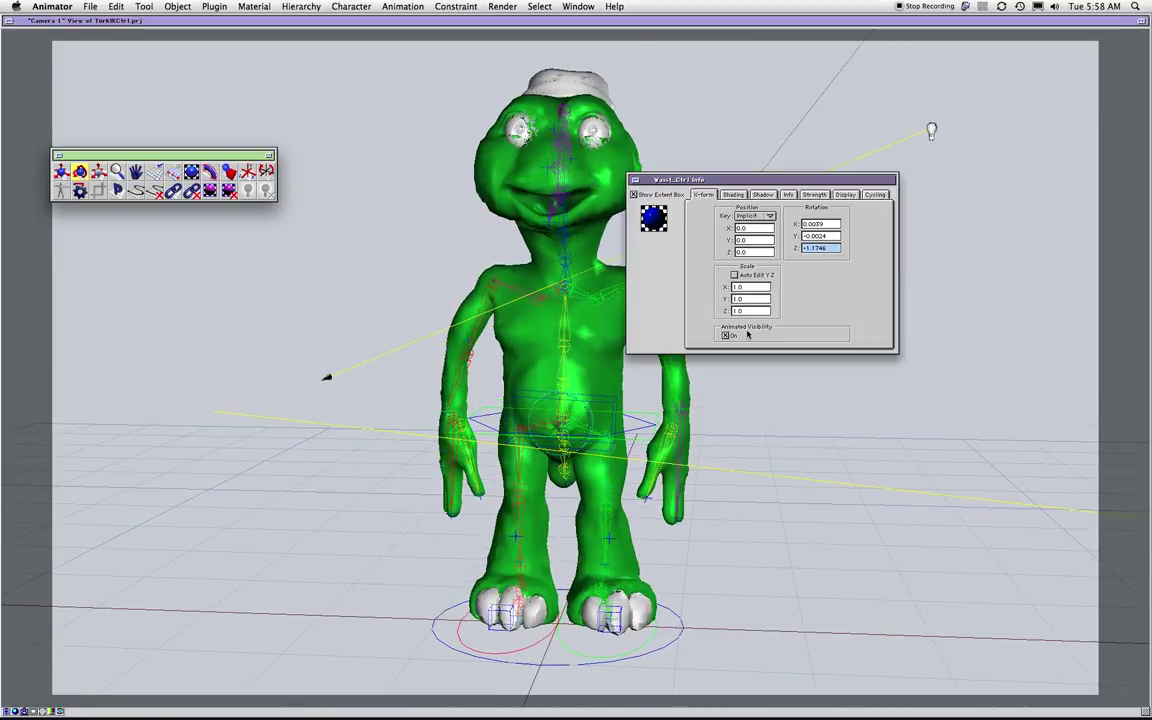
pyautogui.moveTo(835, 224); pyautogui.dragTo(792, 224)
pyautogui.write('0')
pyautogui.press('Tab')
pyautogui.write('0')
pyautogui.press('Tab')
pyautogui.write('0')
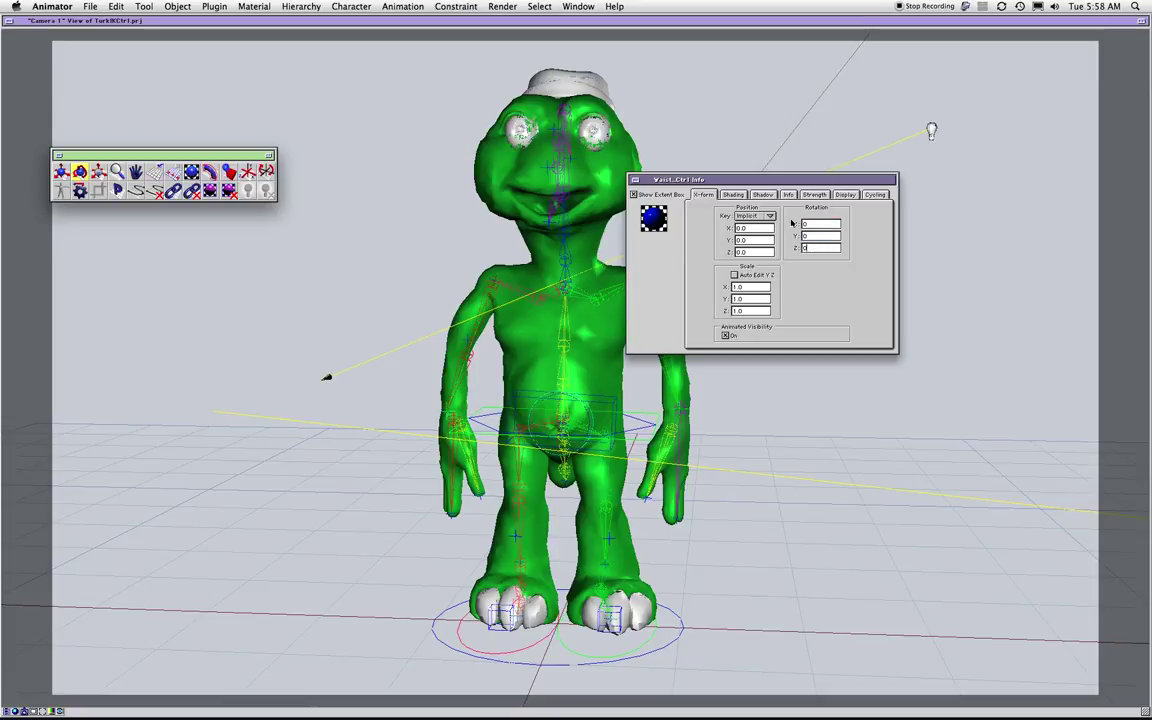
pyautogui.press('Return')
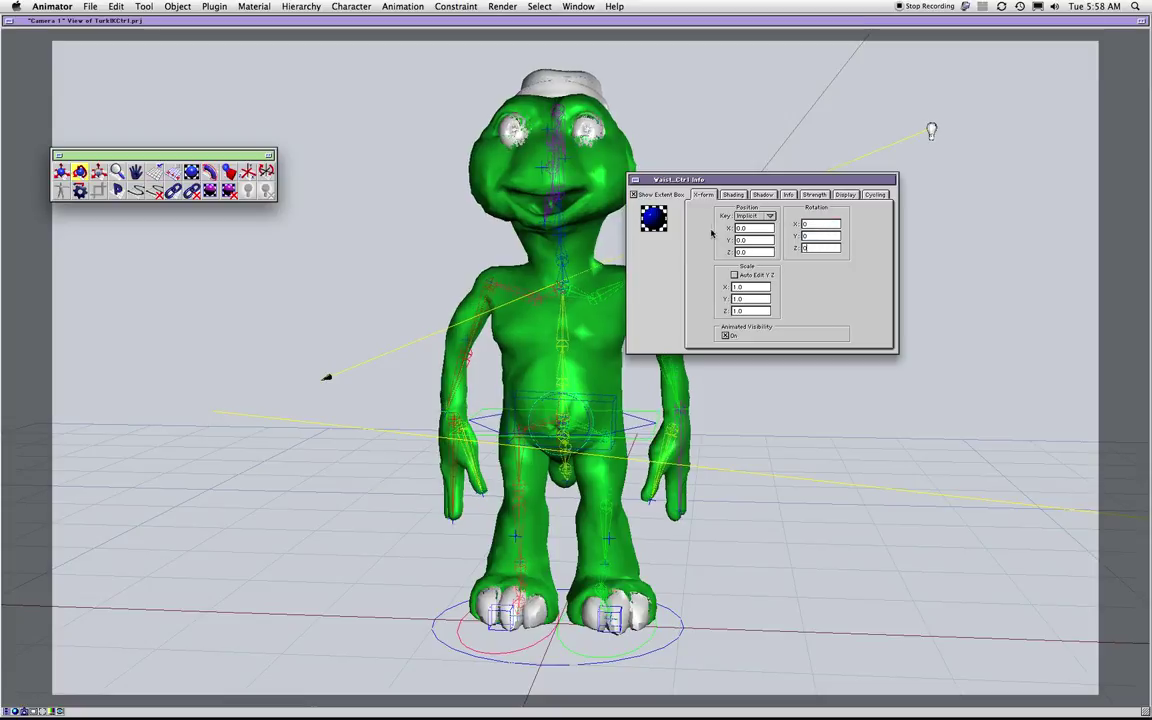
pyautogui.click(637, 179)
pyautogui.press('super+s')
# - Try moving the whole character by the base control circle around its feet
pyautogui.keyDown('super'); pyautogui.moveTo(746, 422); pyautogui.dragTo(380, 413); pyautogui.keyUp('super')
pyautogui.moveTo(600, 410); pyautogui.dragTo(583, 567)
pyautogui.click(535, 563)
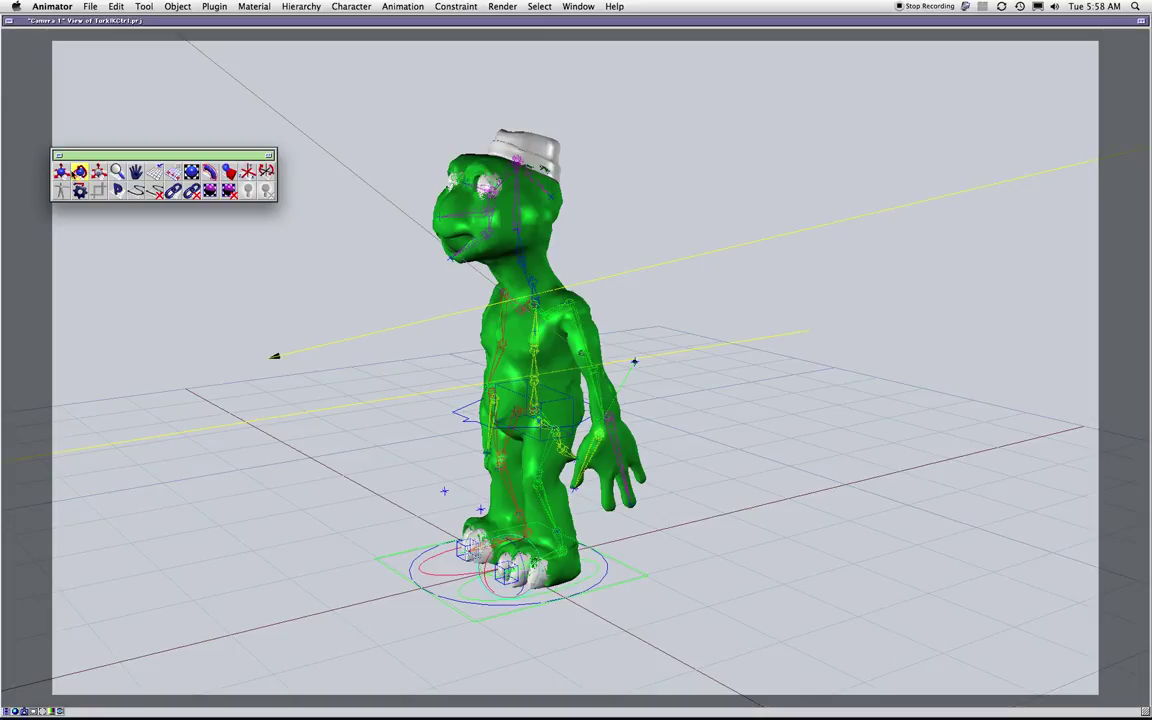
pyautogui.click(62, 172)
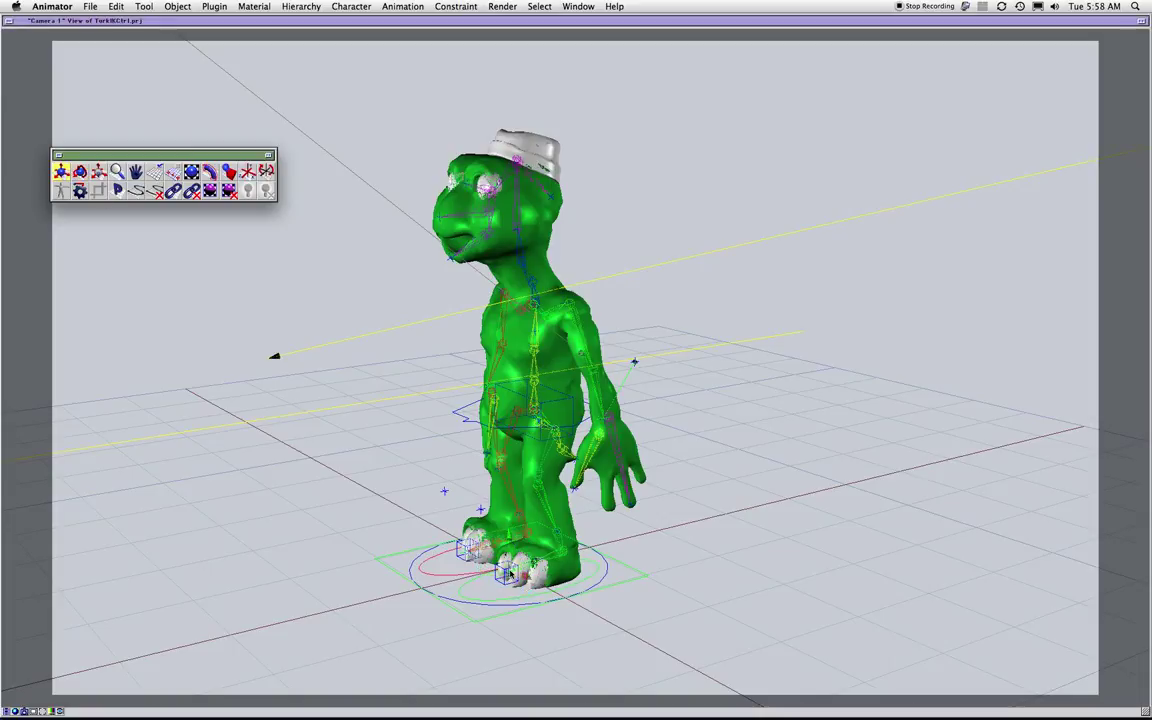
pyautogui.moveTo(510, 573); pyautogui.dragTo(520, 556)
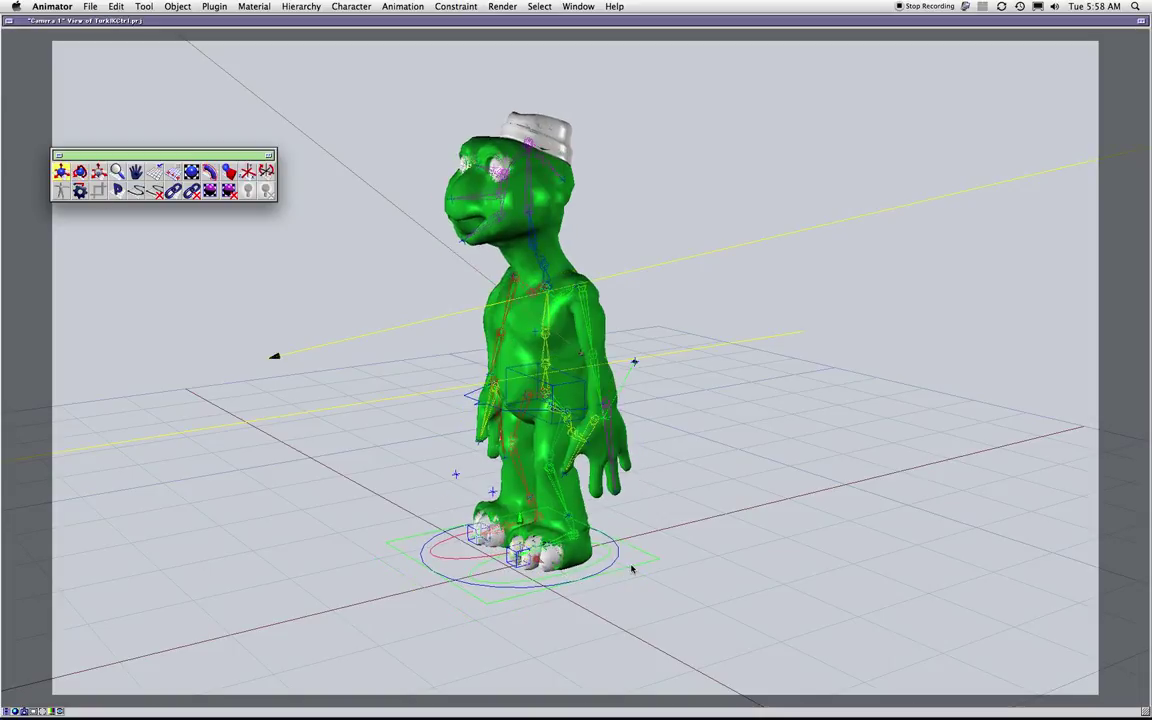
# - Toggle the lock on the selection set that contains the rig's base control
pyautogui.rightClick(720, 543)
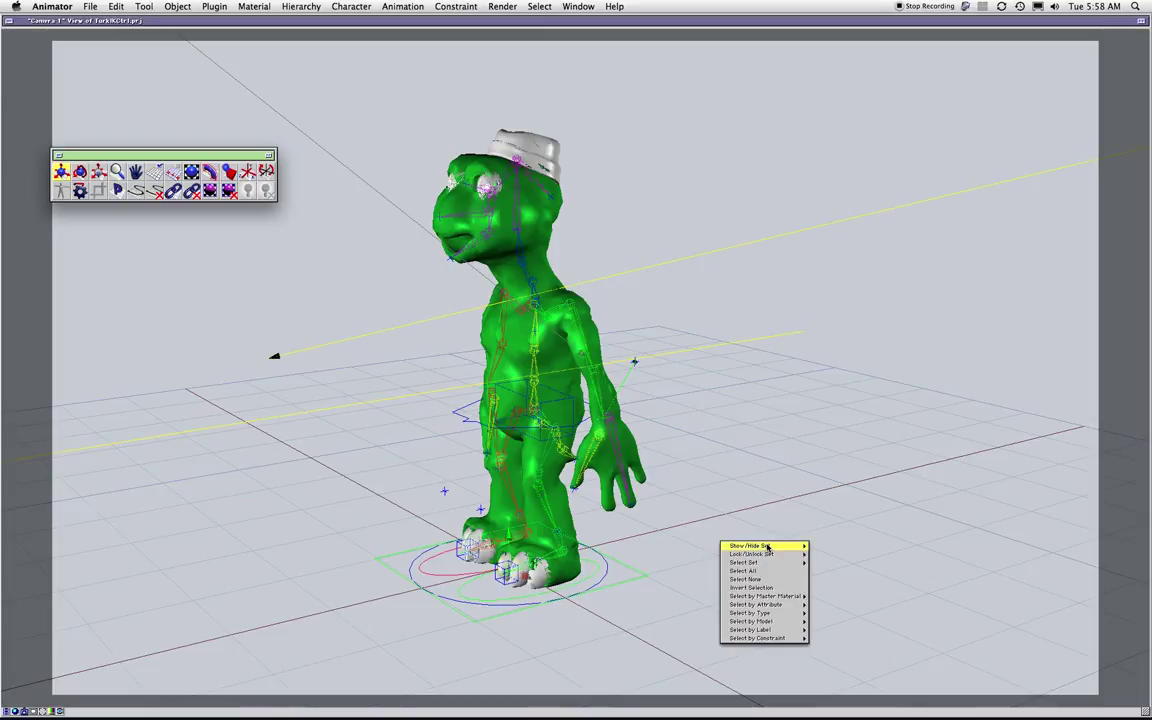
pyautogui.moveTo(763, 555)
pyautogui.click(838, 556)
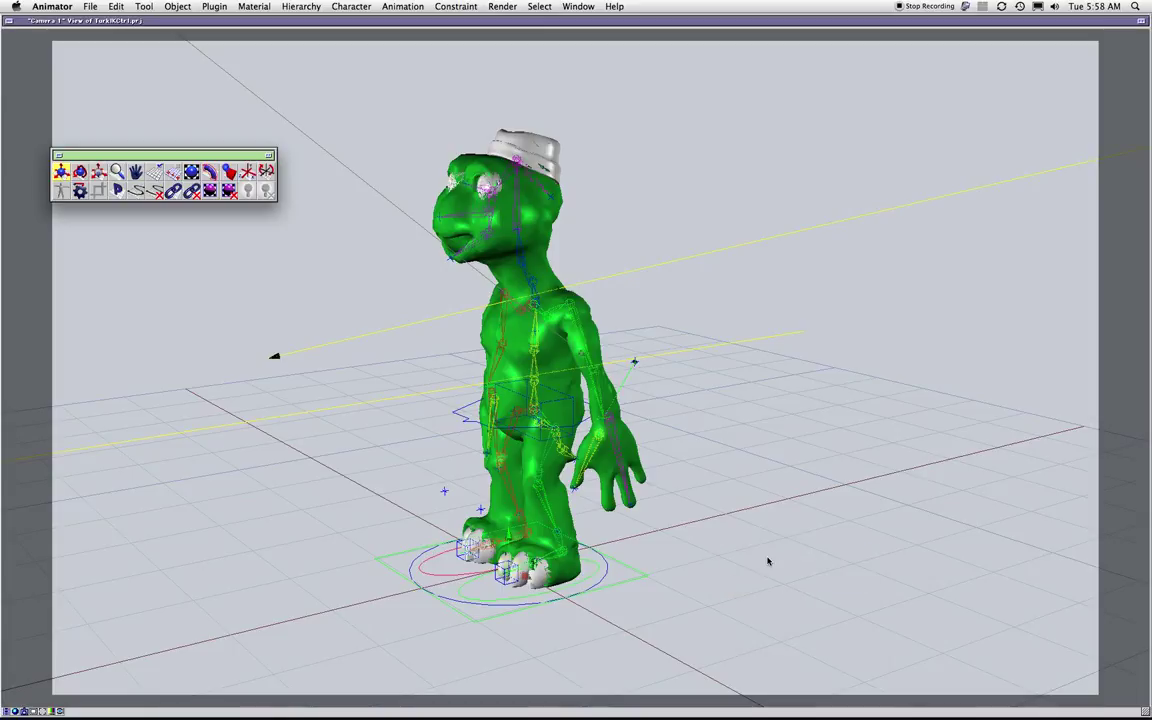
pyautogui.click(767, 560)
# - Try moving the left foot control backward along the ground, away from the body, and undo the move
pyautogui.moveTo(578, 572); pyautogui.dragTo(754, 546)
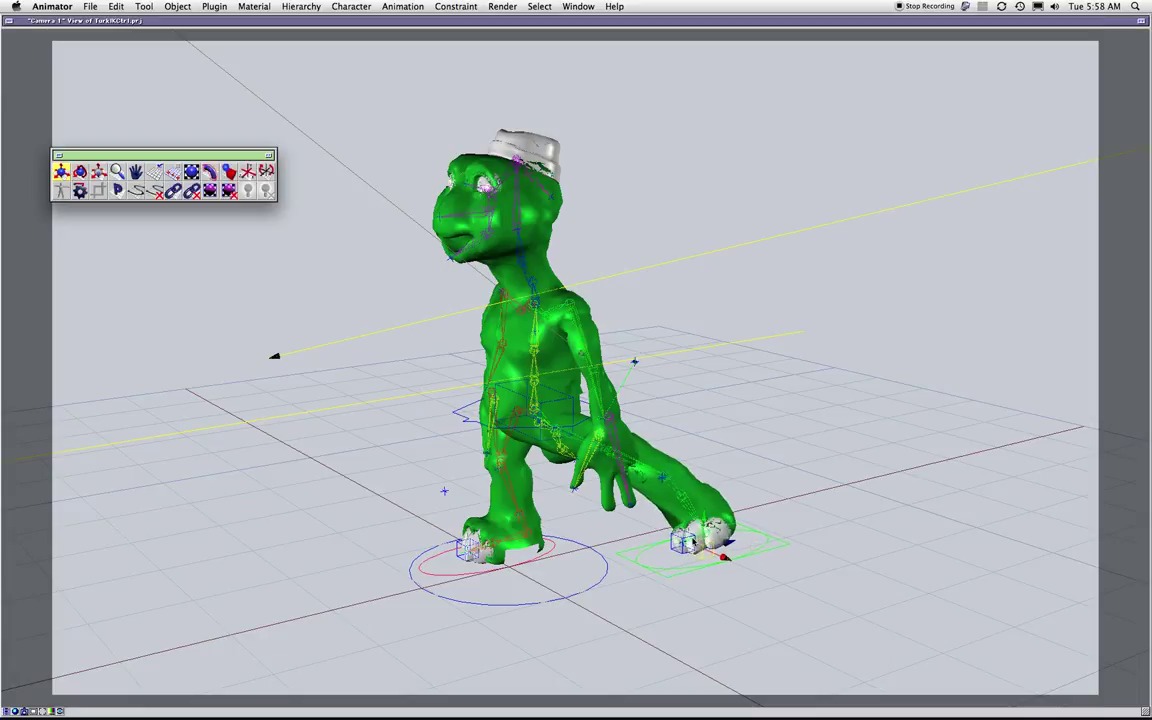
pyautogui.press('super+z')
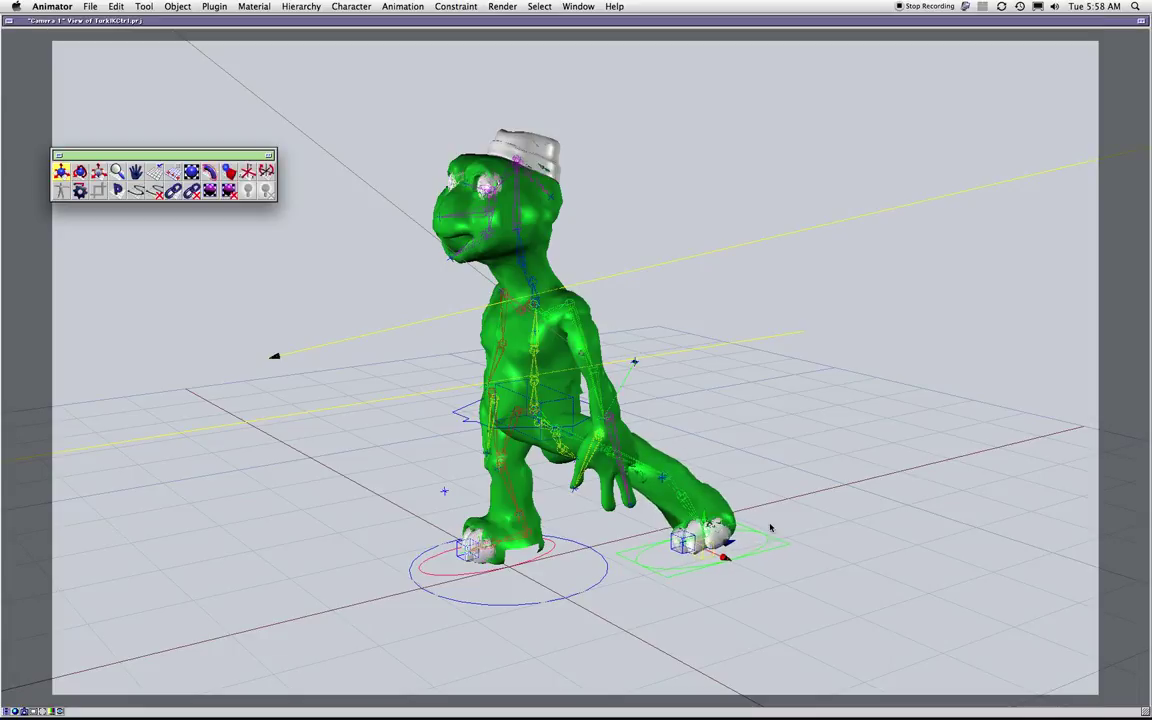
pyautogui.moveTo(662, 521); pyautogui.dragTo(502, 437)
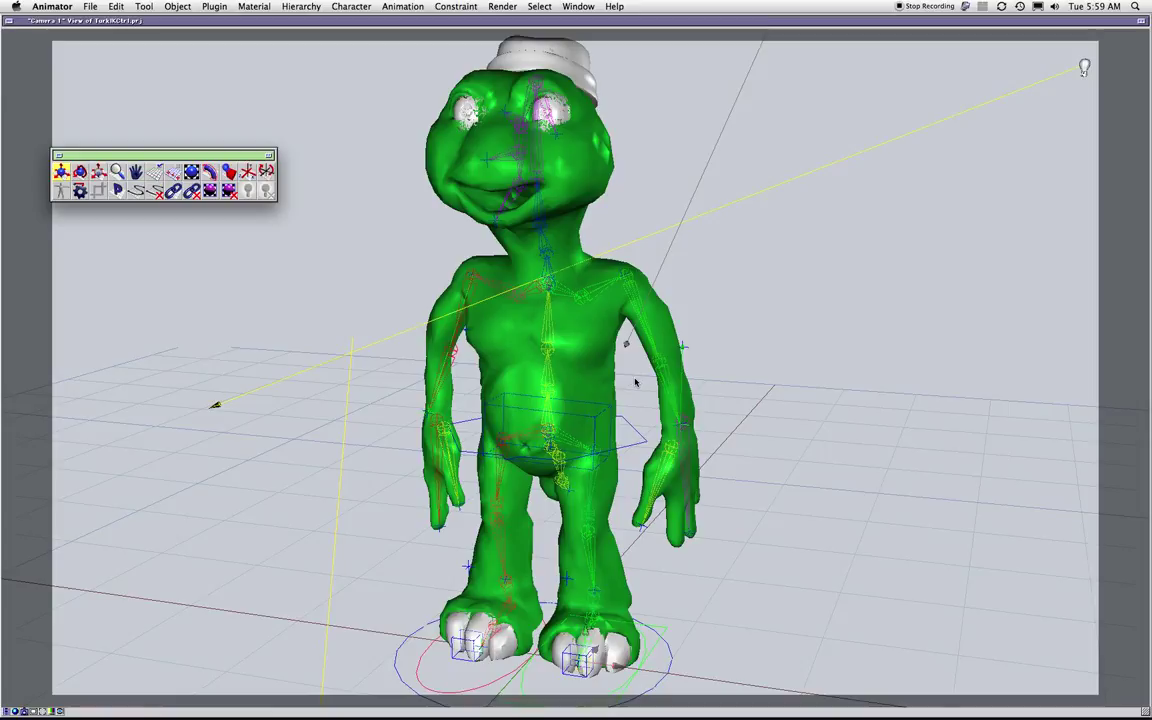
pyautogui.moveTo(664, 422); pyautogui.dragTo(653, 483)
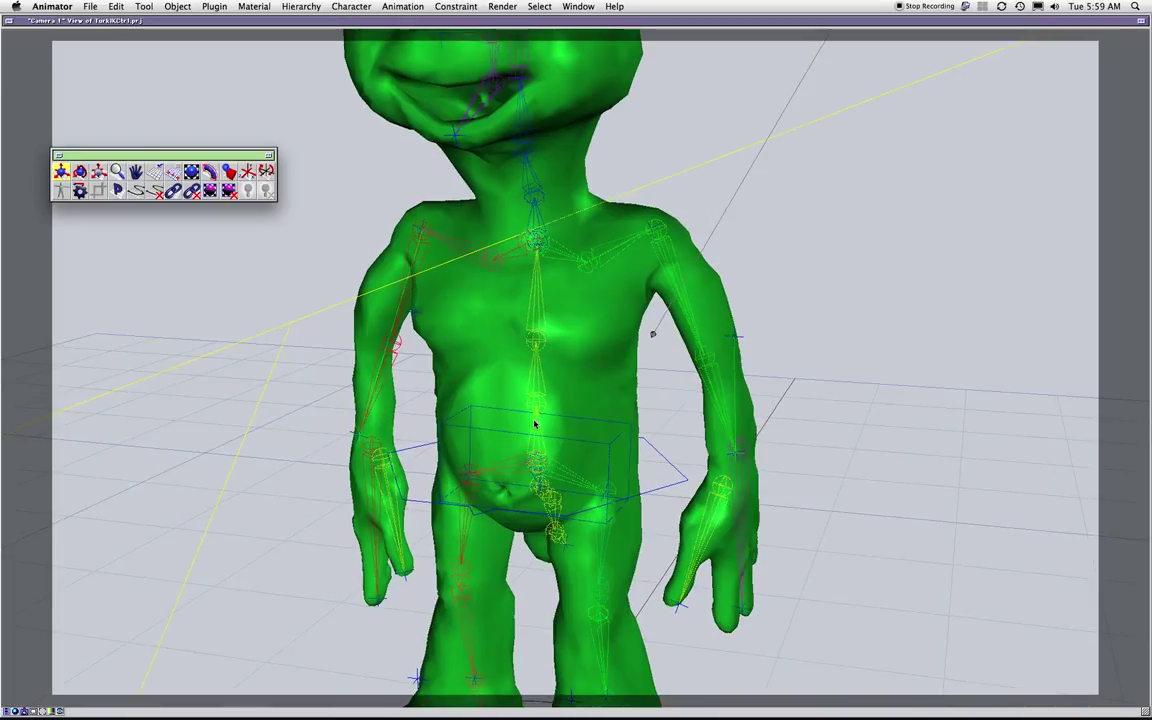
pyautogui.moveTo(662, 430); pyautogui.dragTo(686, 378)
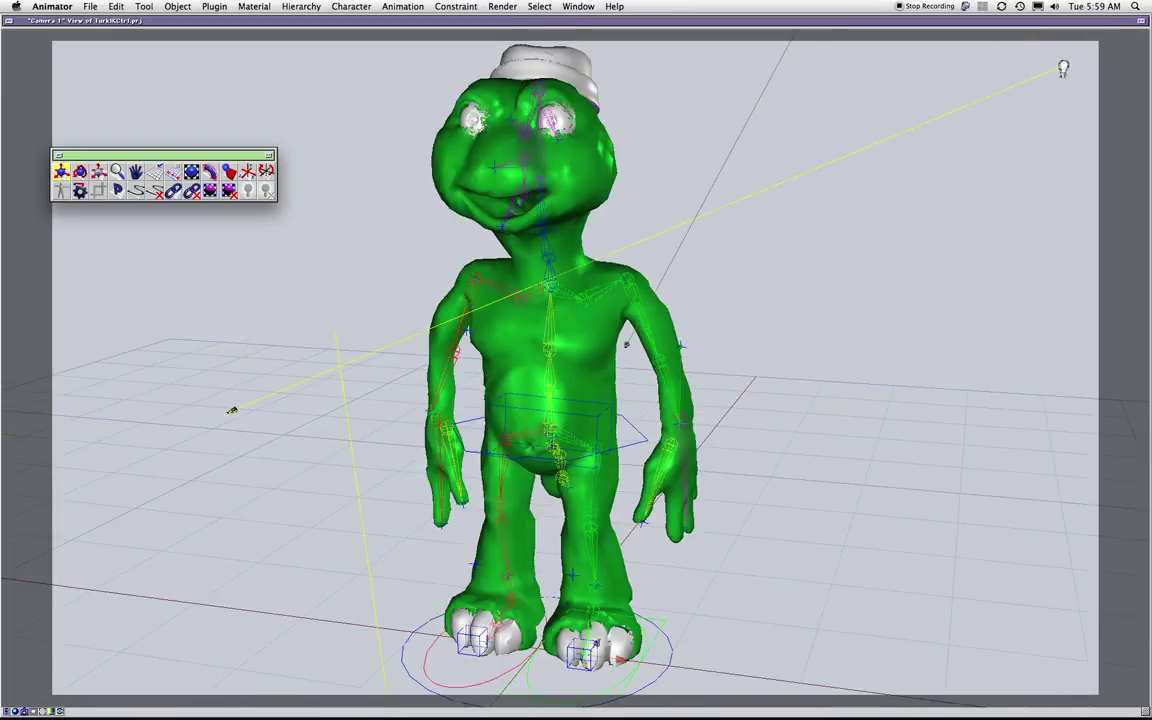
# - Give the Spine_1, Spine_2 and Spine_3 bones a red label colour in the project hierarchy
pyautogui.press('super+0')
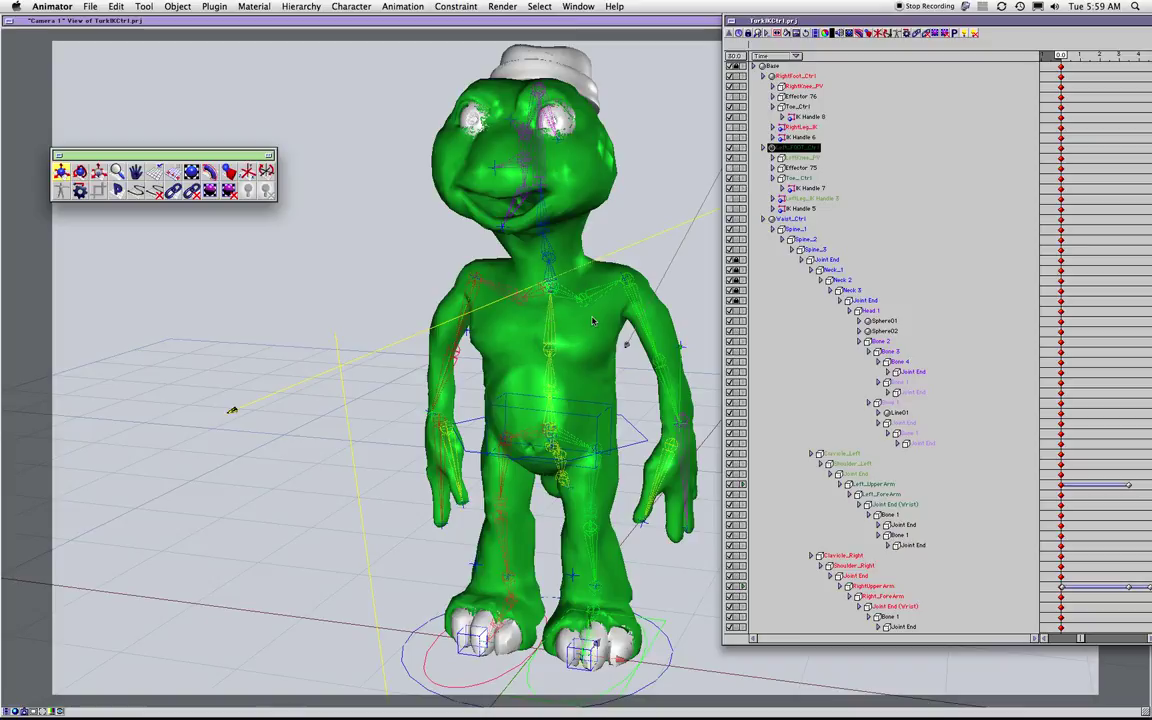
pyautogui.click(928, 265)
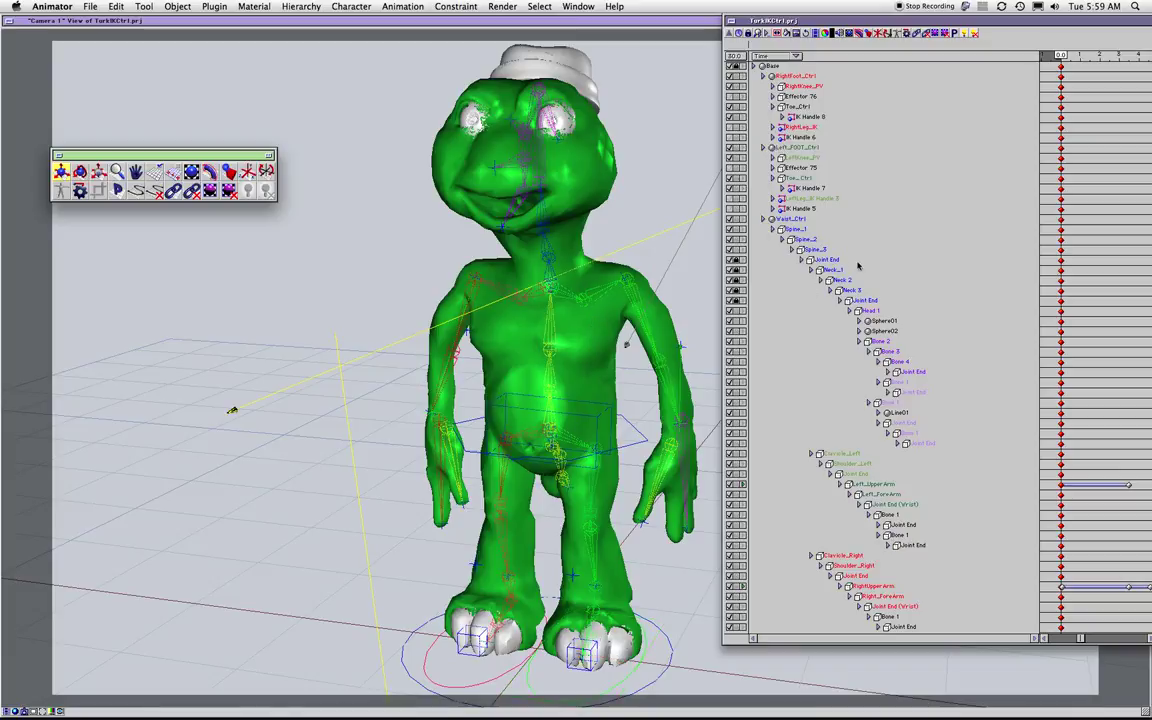
pyautogui.moveTo(834, 251); pyautogui.dragTo(798, 234)
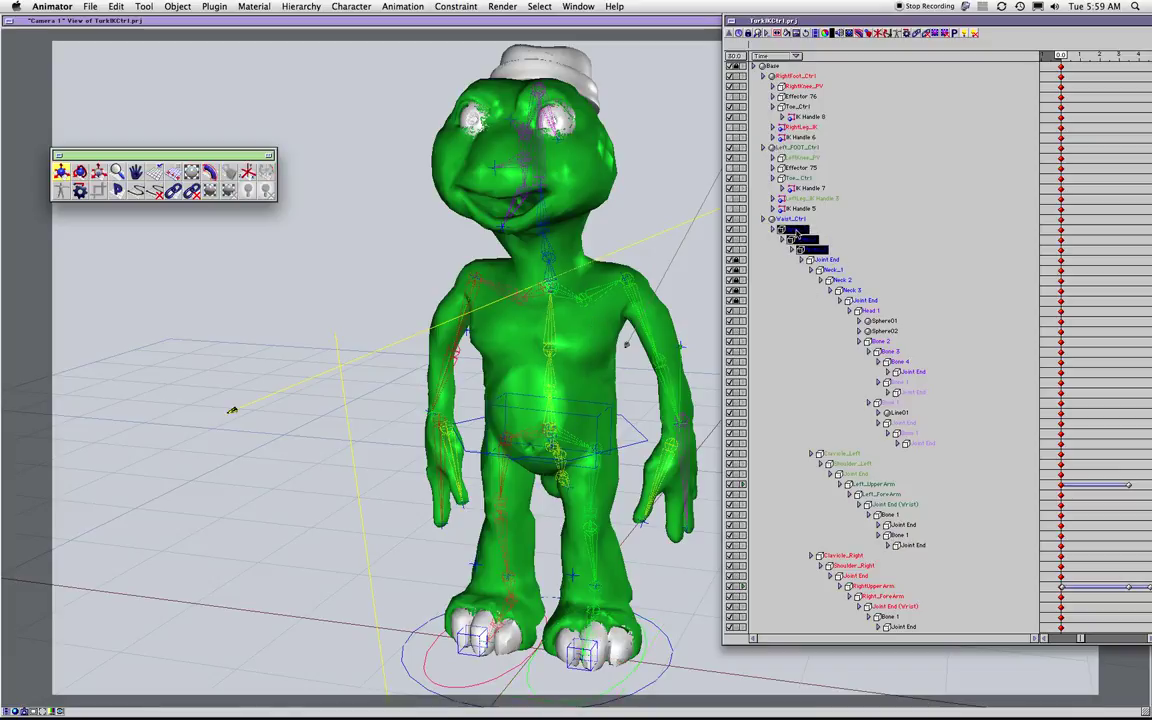
pyautogui.rightClick(798, 236)
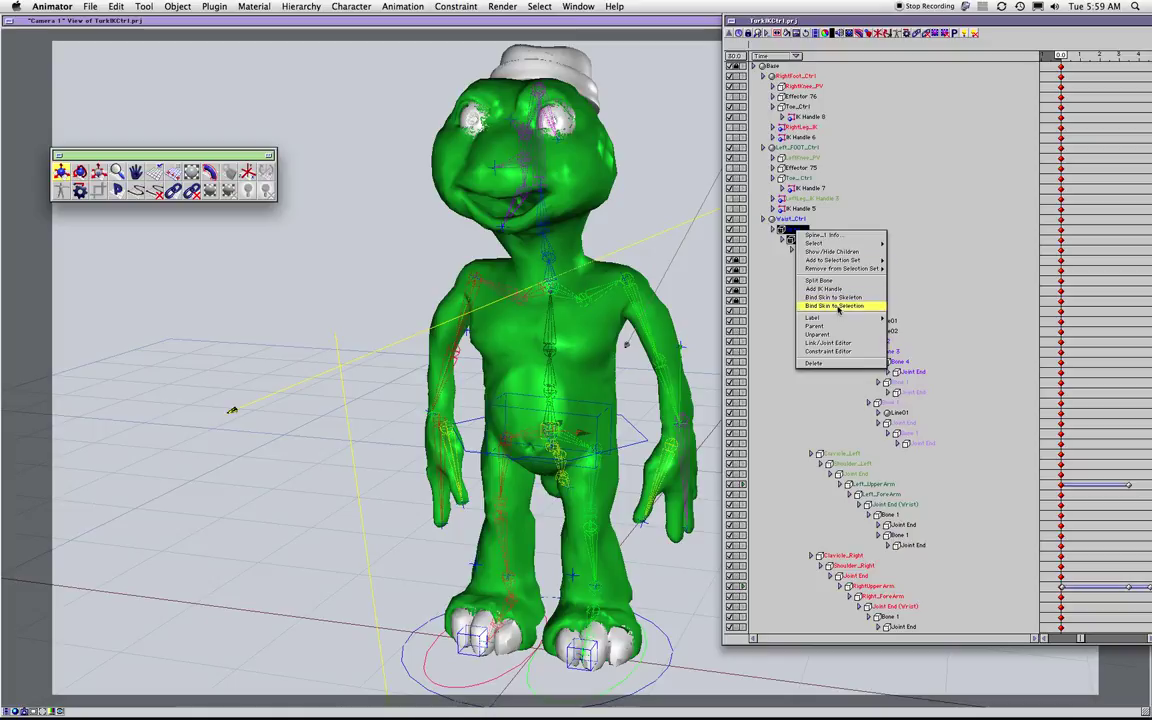
pyautogui.moveTo(845, 318)
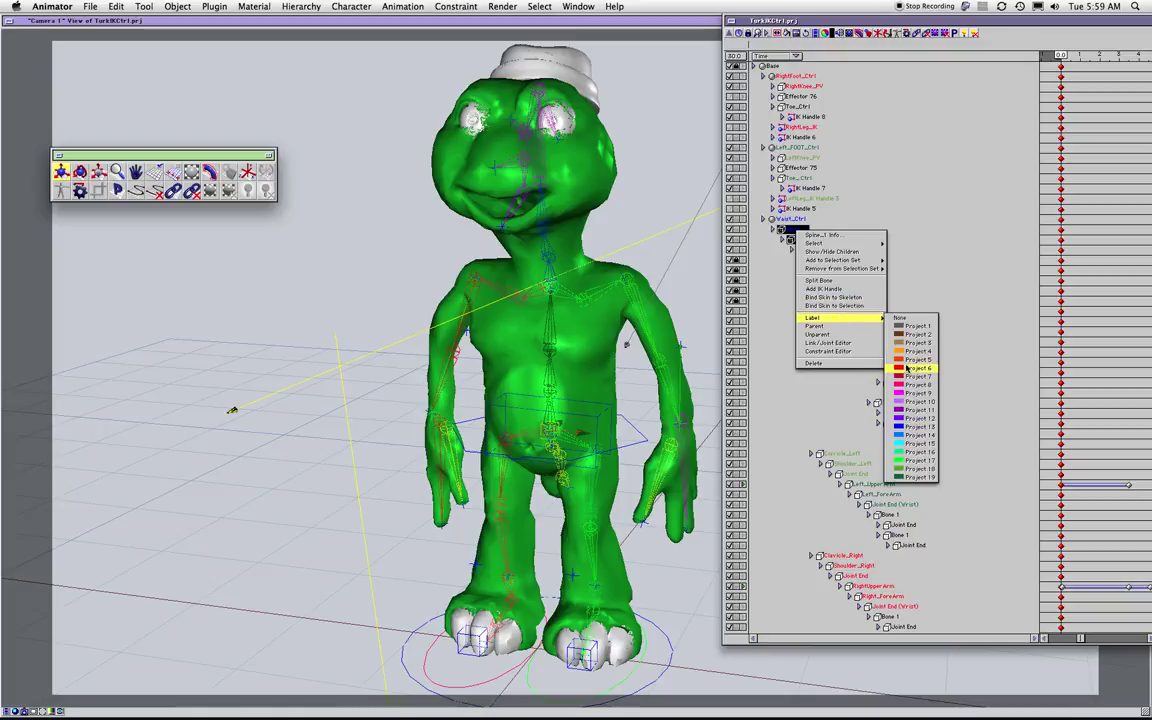
pyautogui.click(914, 362)
pyautogui.click(963, 258)
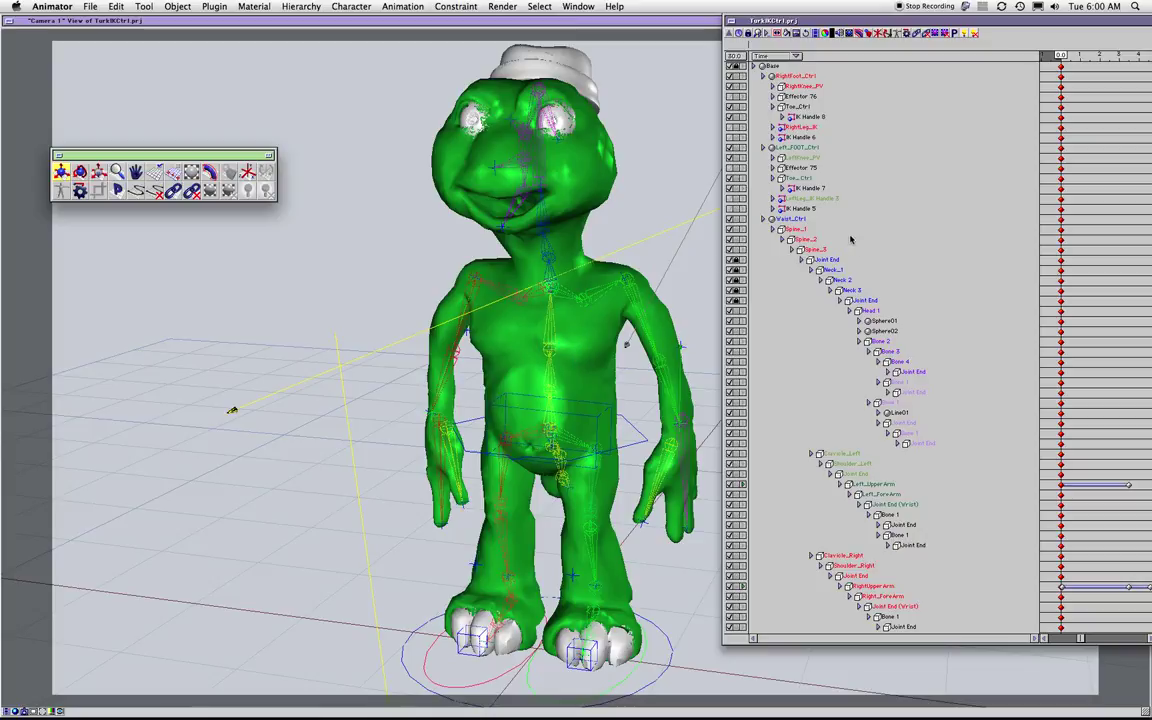
# - Try rotating the Spine_1 bone at the character's waist and undo the rotation
pyautogui.click(818, 250)
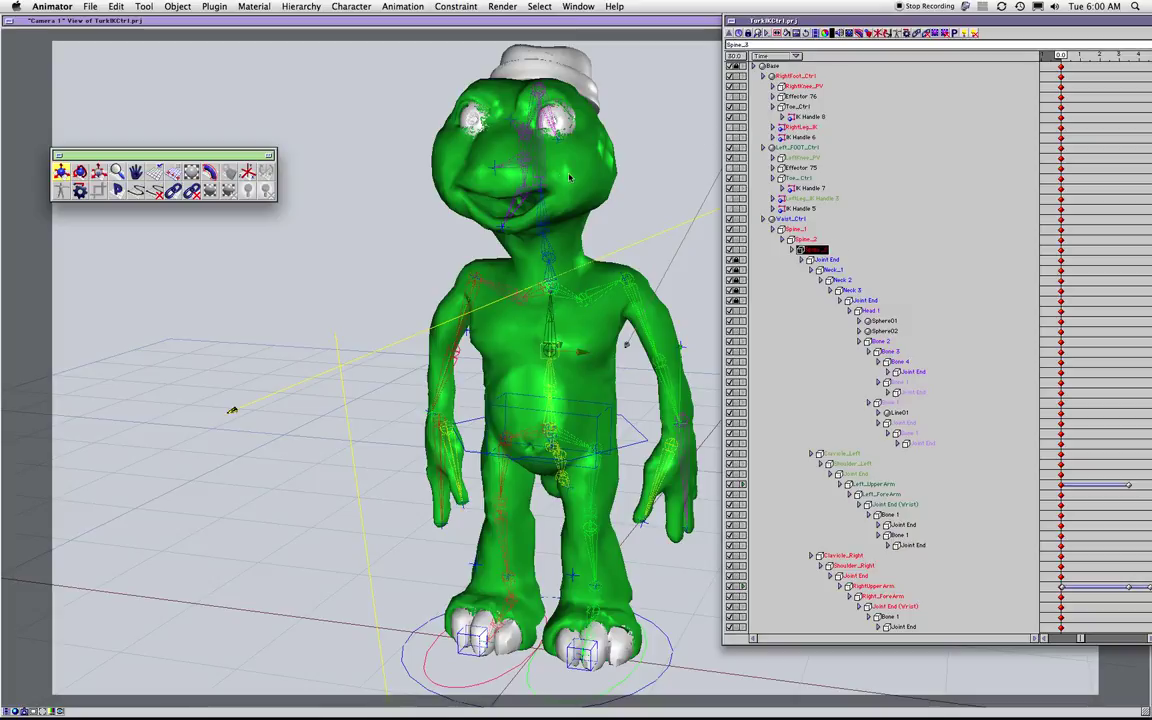
pyautogui.click(798, 230)
pyautogui.moveTo(627, 340); pyautogui.dragTo(624, 359)
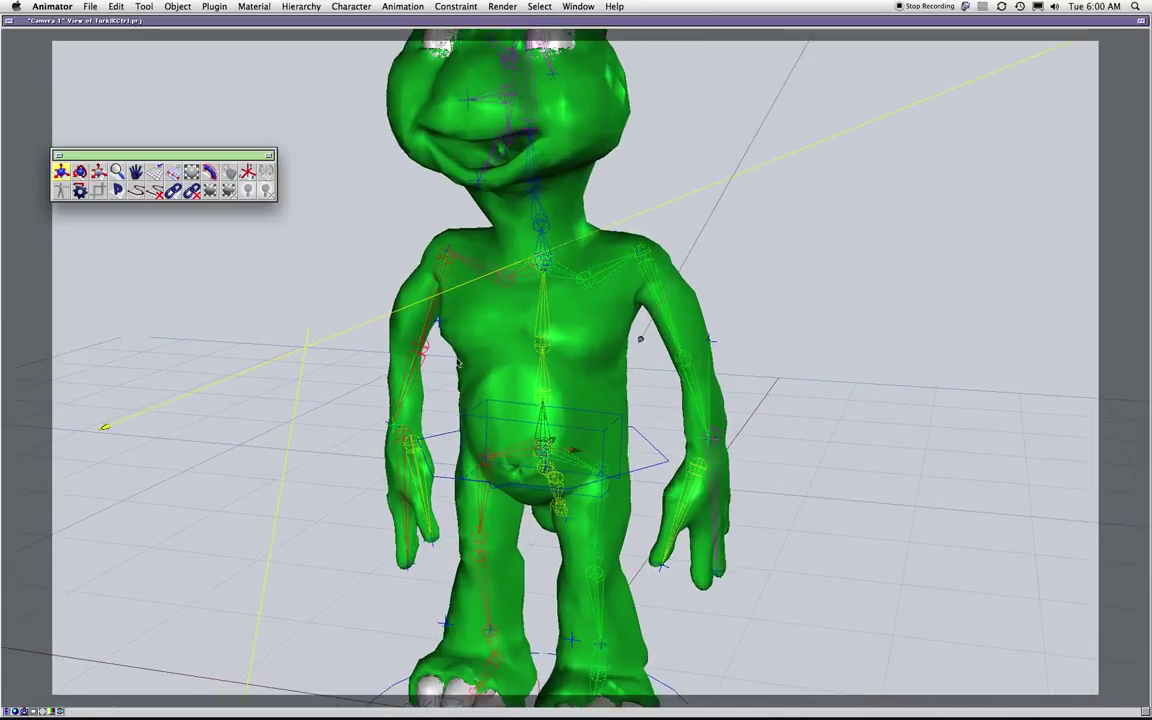
pyautogui.click(84, 174)
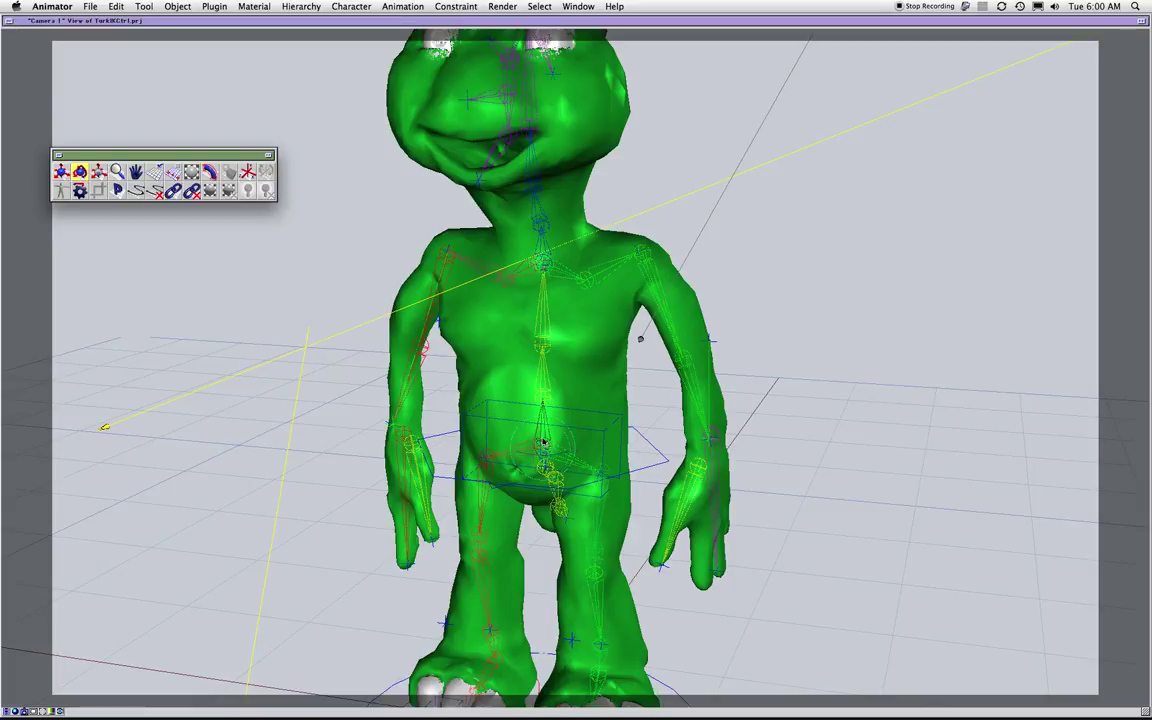
pyautogui.moveTo(542, 437)
pyautogui.mouseDown()
pyautogui.moveTo(552, 411)
pyautogui.moveTo(528, 448)
pyautogui.moveTo(540, 455)
pyautogui.moveTo(535, 479)
pyautogui.moveTo(539, 433)
pyautogui.mouseUp()
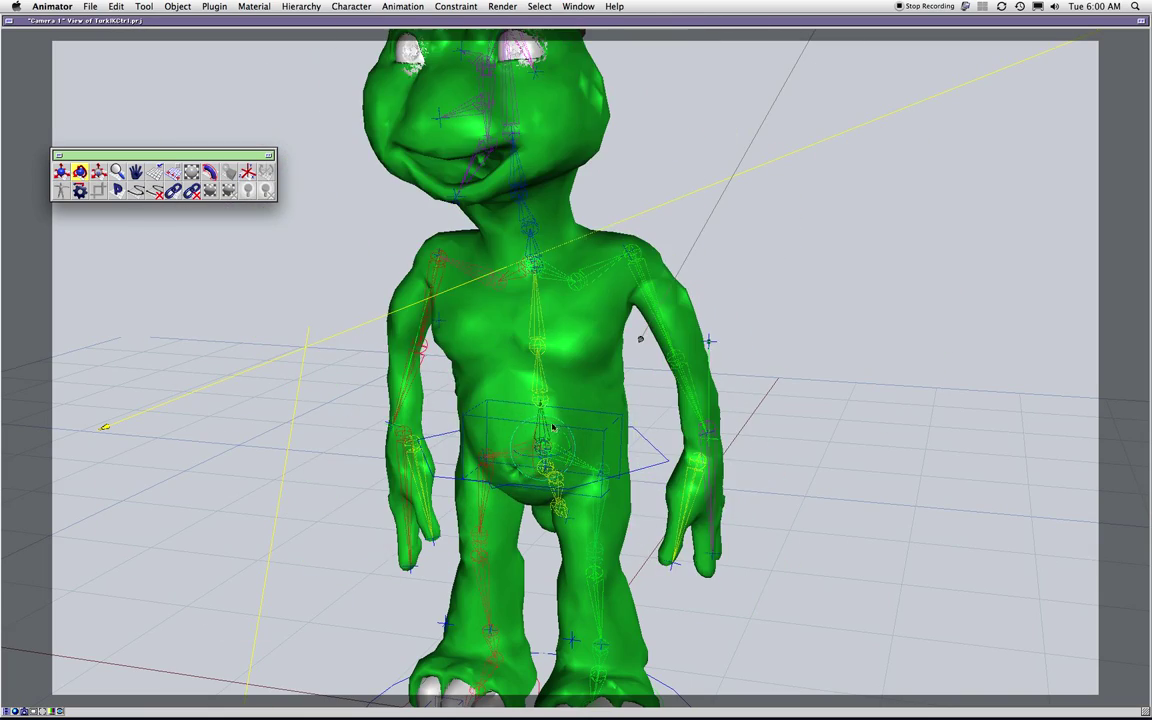
pyautogui.press('super+z')
# - Bend the upper body by rotating the Spine_2 and Spine_3 bones one after the other
pyautogui.click(547, 384)
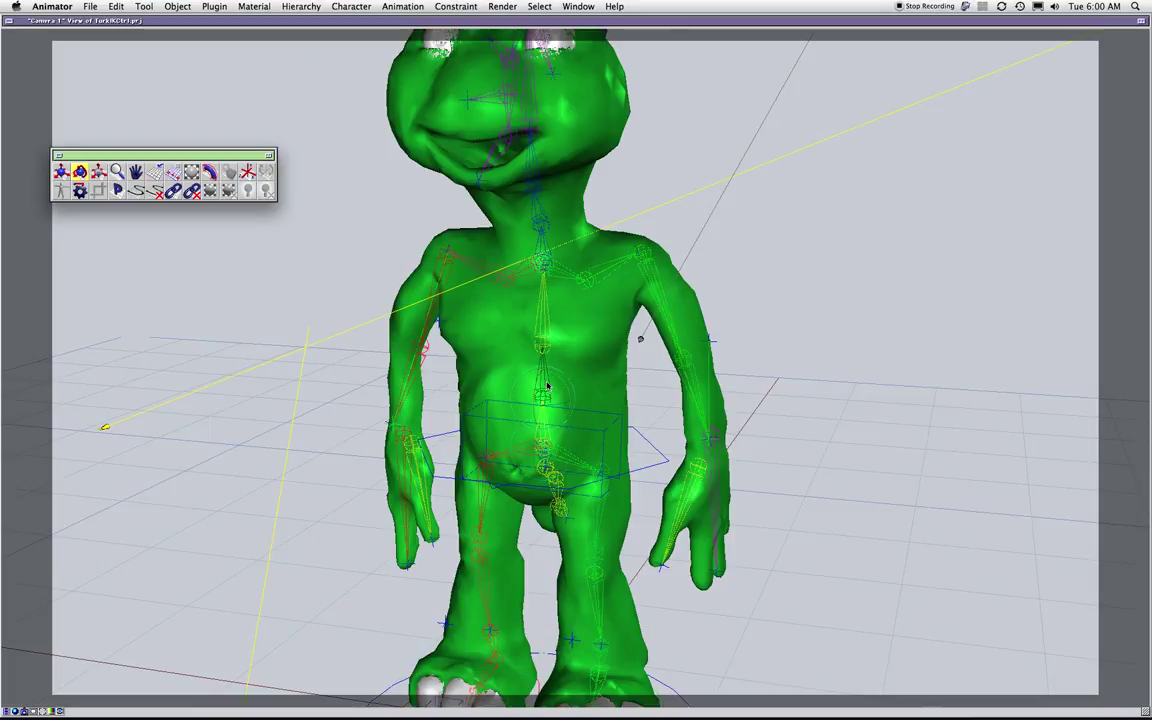
pyautogui.moveTo(537, 383); pyautogui.dragTo(548, 368)
pyautogui.press('t')
pyautogui.moveTo(685, 372); pyautogui.dragTo(457, 399)
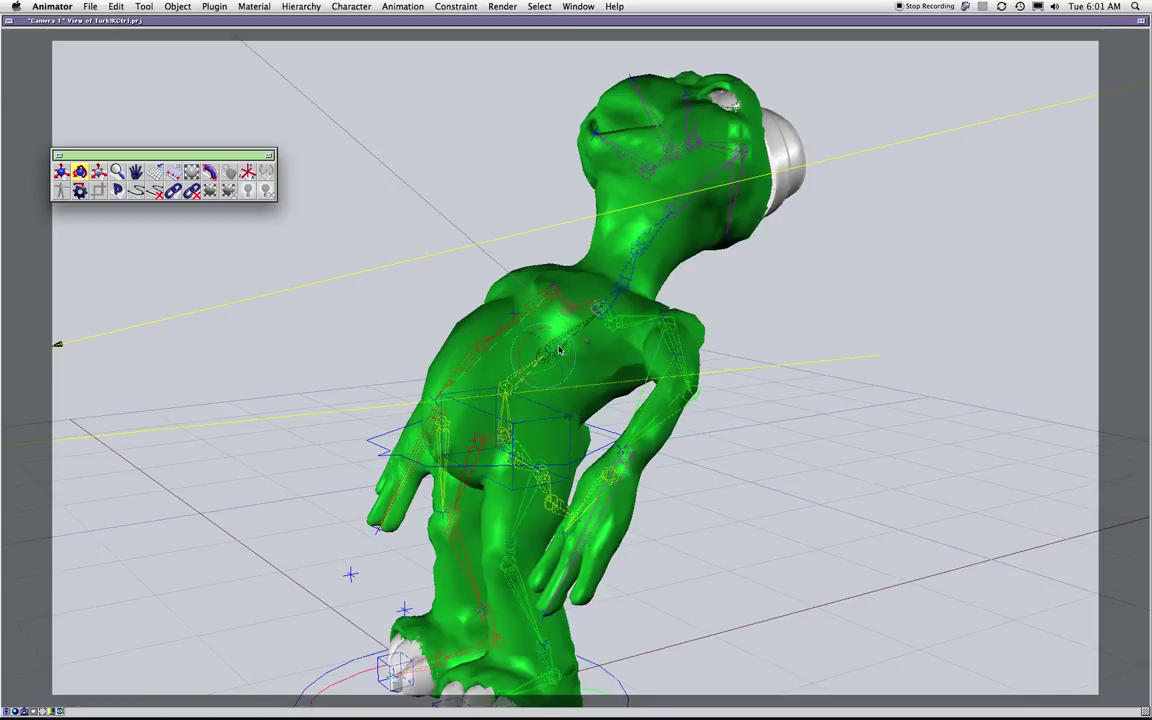
pyautogui.moveTo(538, 338); pyautogui.dragTo(564, 332)
# - Rotate the waist control to turn the hips and the bent upper body
pyautogui.click(442, 397)
pyautogui.press('t')
pyautogui.moveTo(441, 397); pyautogui.dragTo(556, 421)
pyautogui.moveTo(623, 463); pyautogui.dragTo(527, 448)
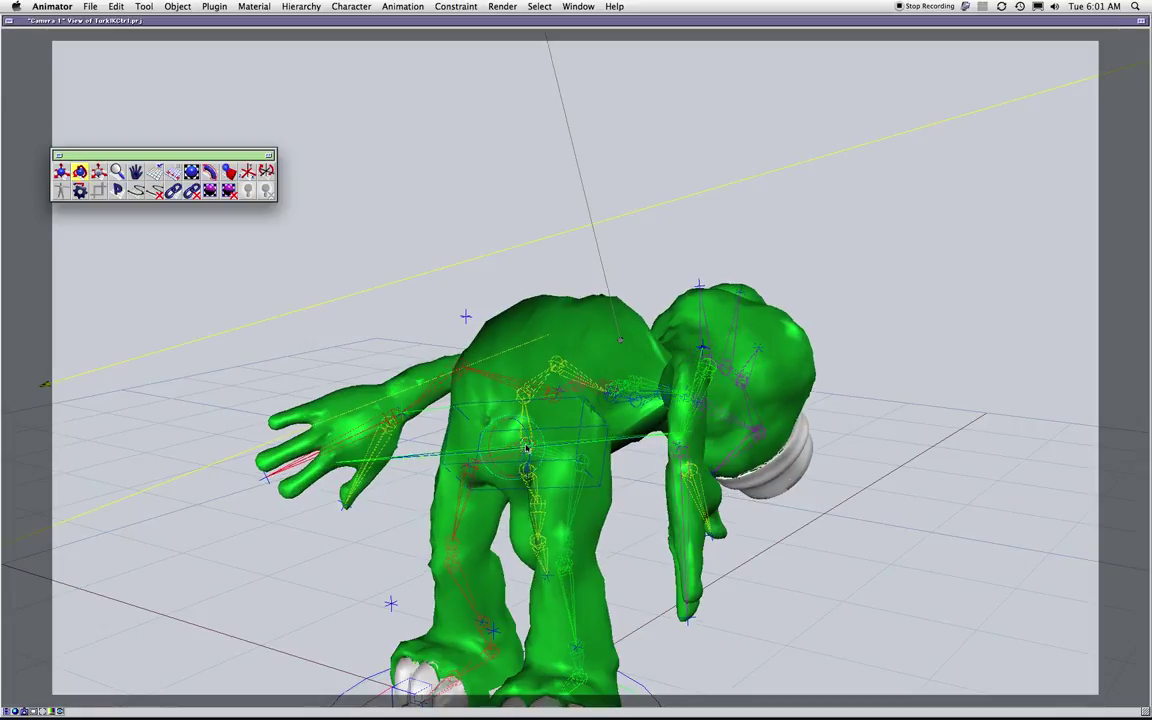
# - Move the waist control down so the character's knees bend into a crouch
pyautogui.click(58, 174)
pyautogui.moveTo(518, 455); pyautogui.dragTo(525, 518)
pyautogui.moveTo(416, 466); pyautogui.dragTo(645, 478)
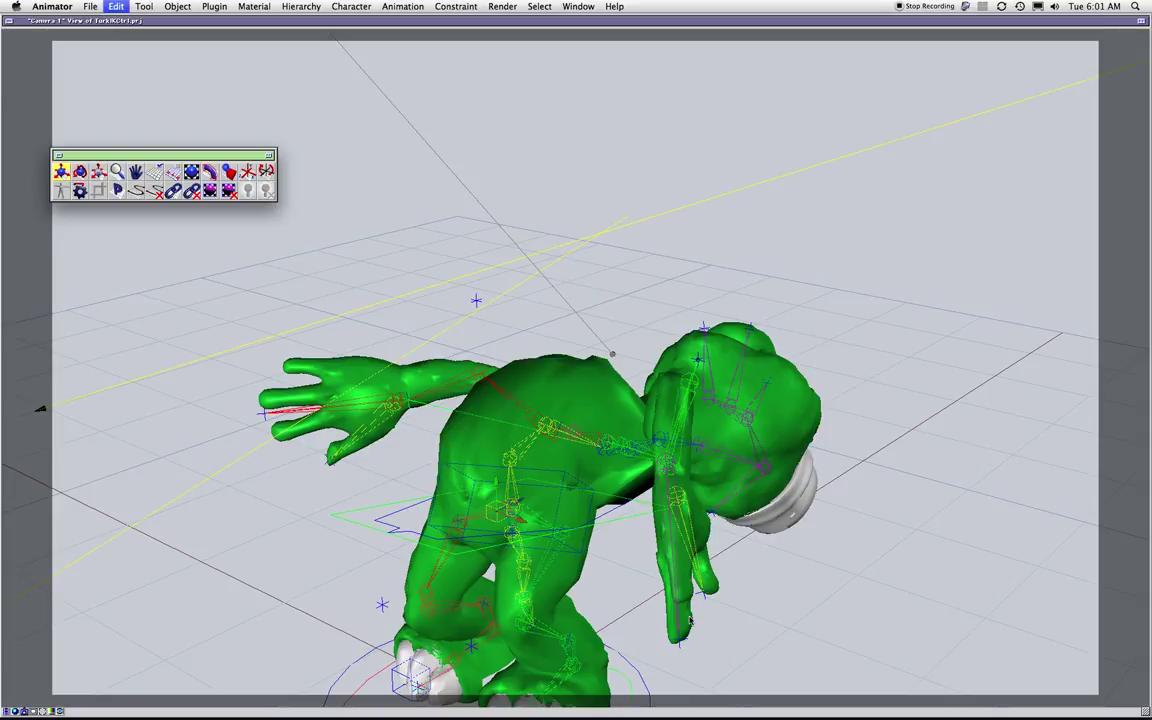
pyautogui.press('super+z')
pyautogui.press('super+z')
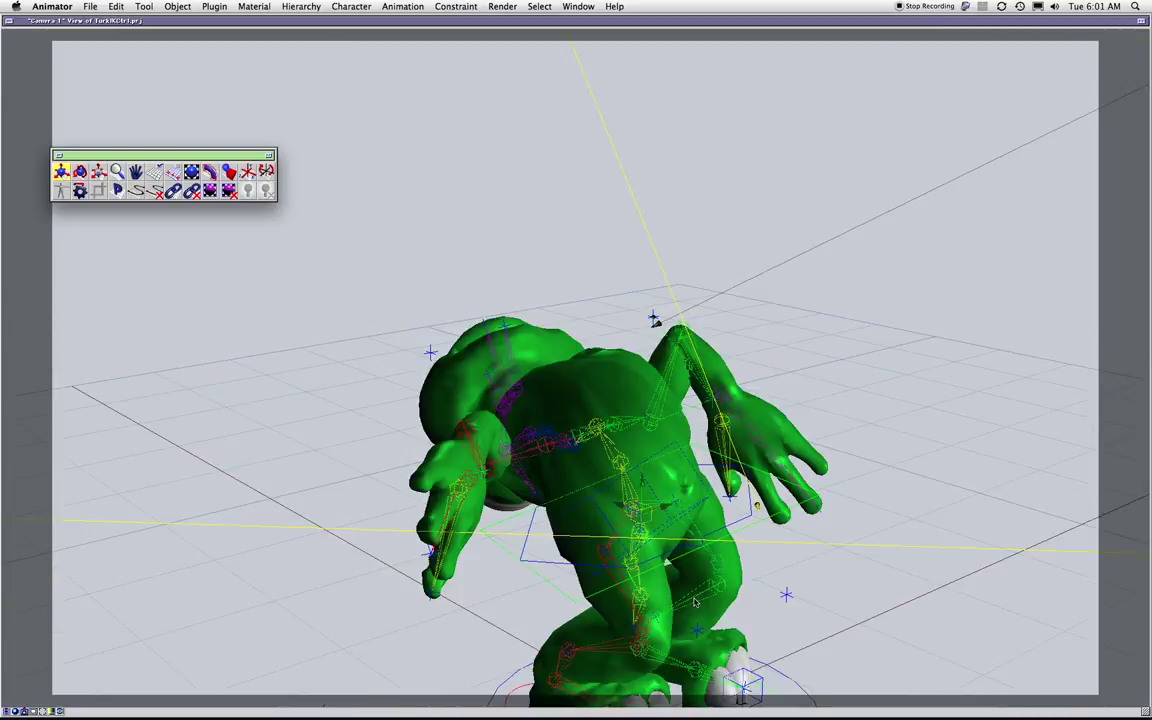
# - Undo the crouch and the hip rotation made with the waist control
pyautogui.press('super+z')
pyautogui.press('super+z')
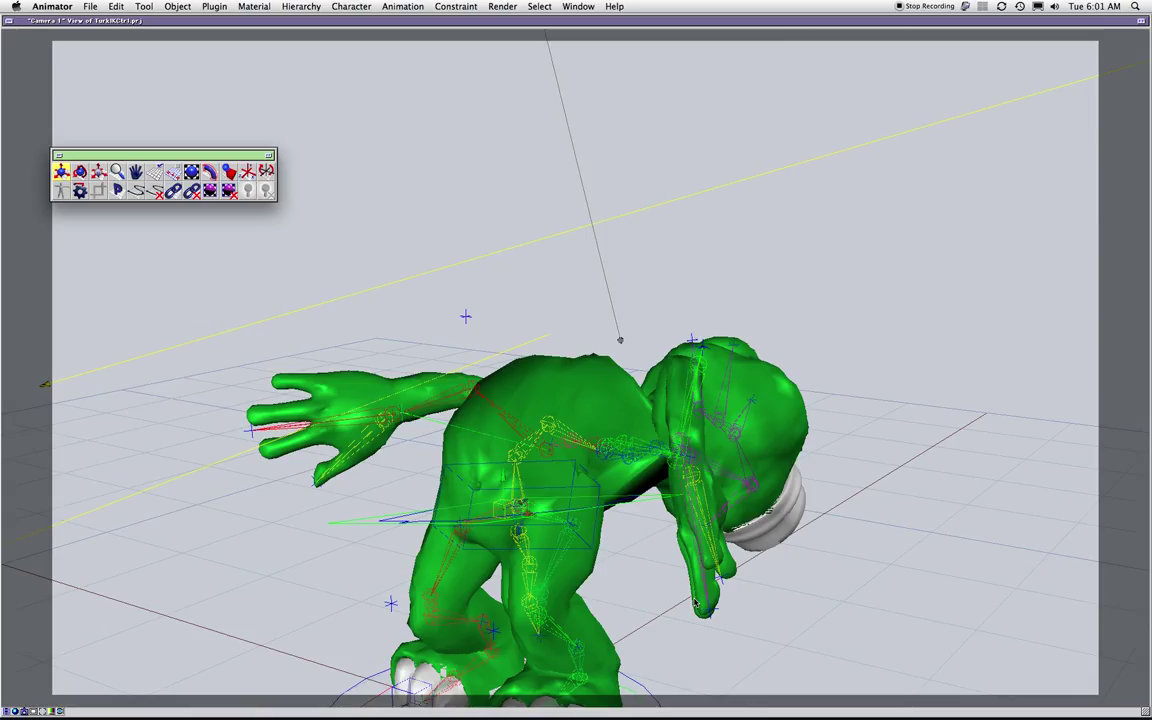
pyautogui.press('super+z')
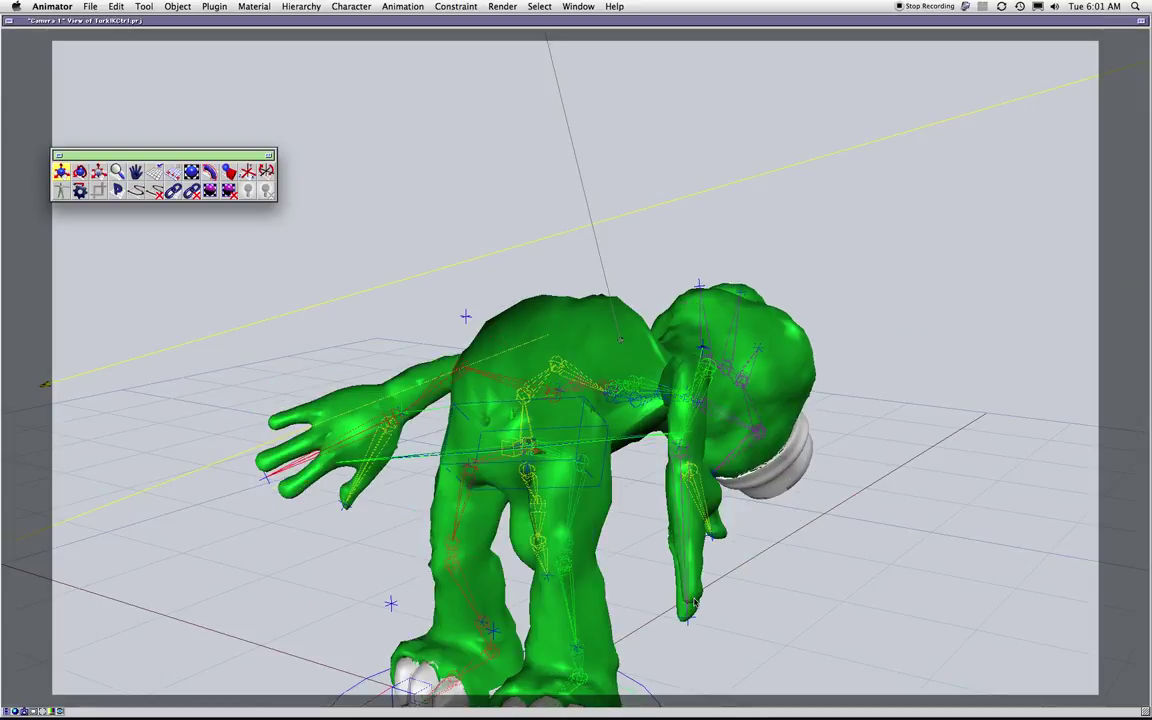
pyautogui.press('super+z')
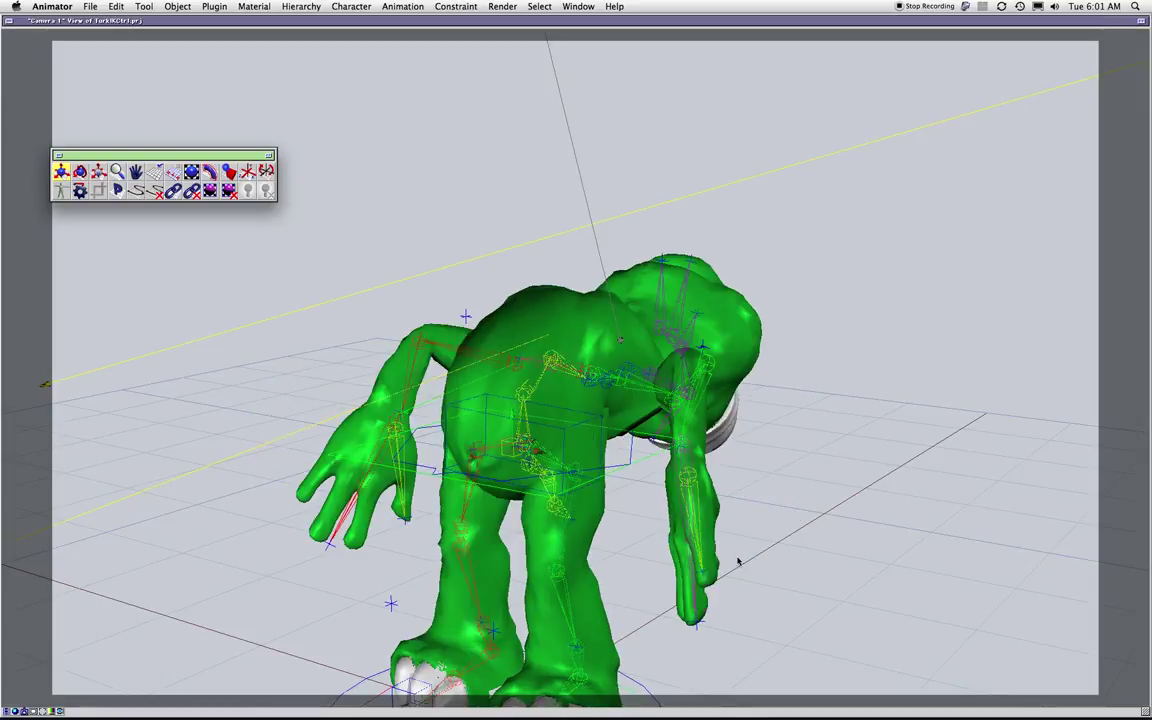
# - Reset the Spine_2 bone's X, Y and Z rotation to 0
pyautogui.click(536, 390)
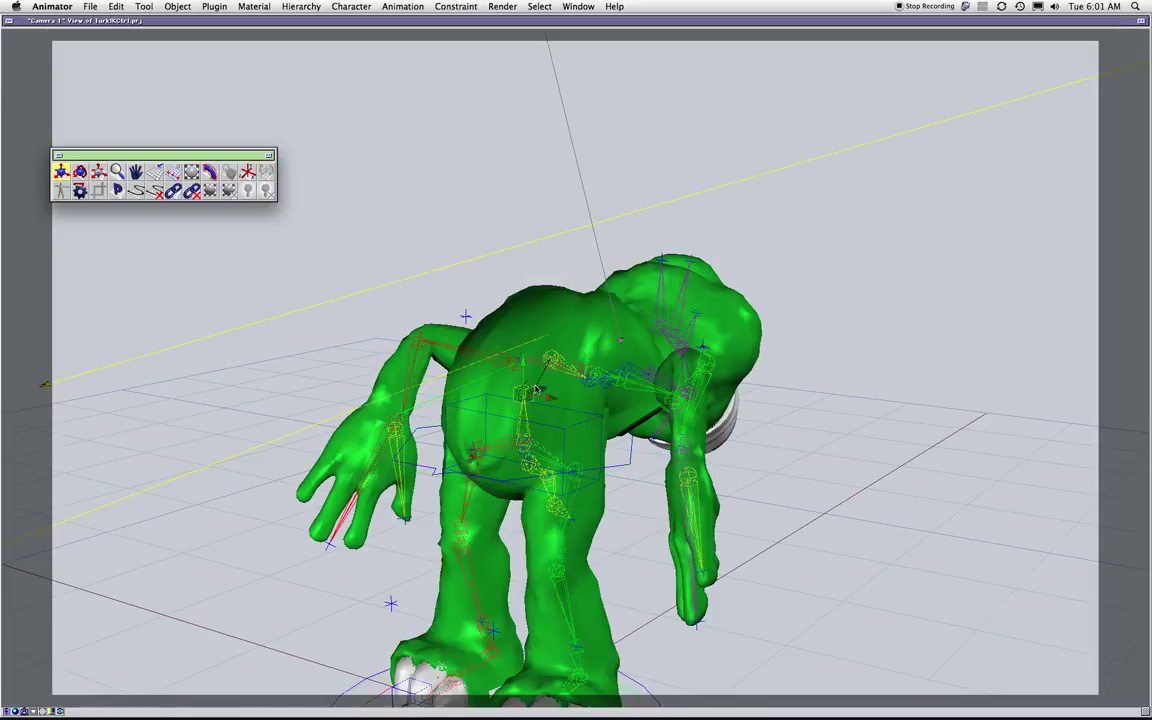
pyautogui.doubleClick(536, 390)
pyautogui.moveTo(886, 320); pyautogui.dragTo(784, 308)
pyautogui.write('0')
pyautogui.press('Tab')
pyautogui.write('0')
pyautogui.press('Tab')
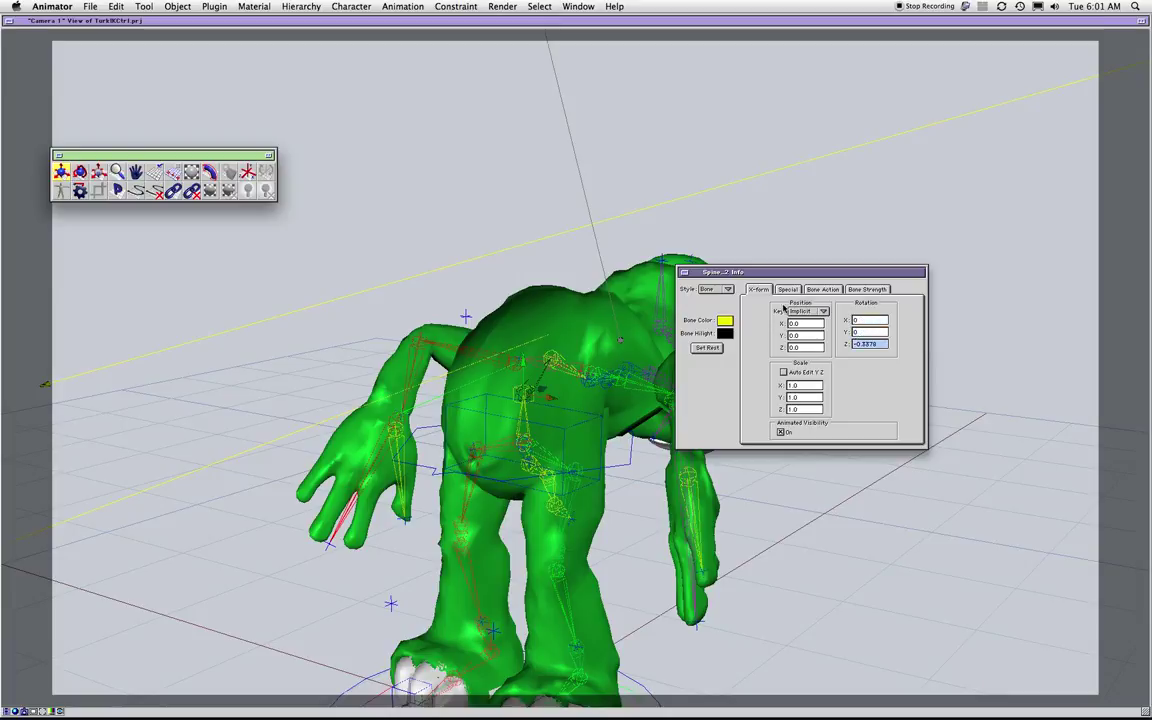
pyautogui.write('0')
pyautogui.press('Return')
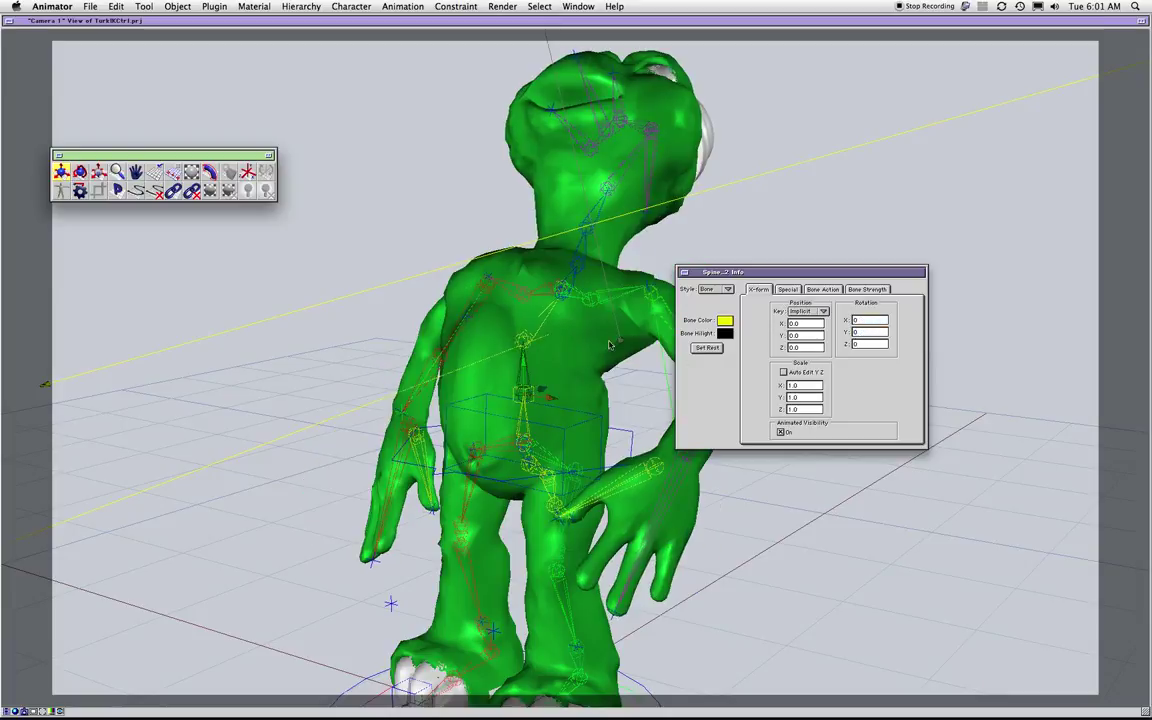
# - Reset the Spine_3 bone's X rotation to 0 and close its info window
pyautogui.click(534, 330)
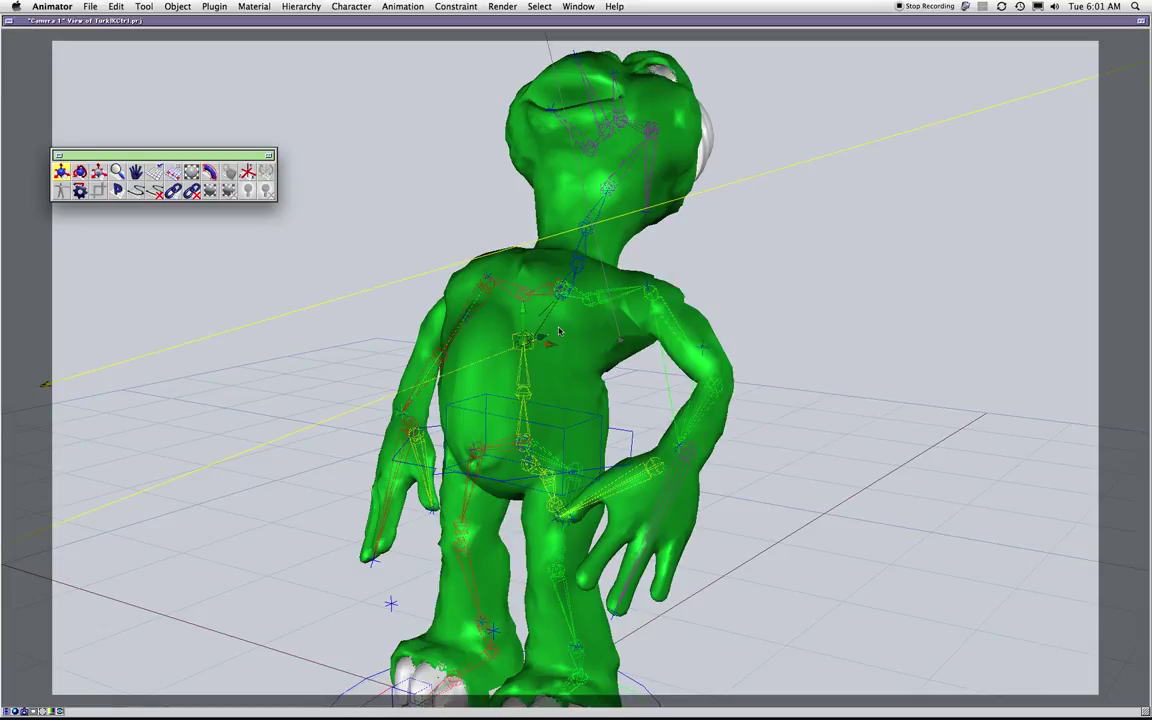
pyautogui.press('super+i')
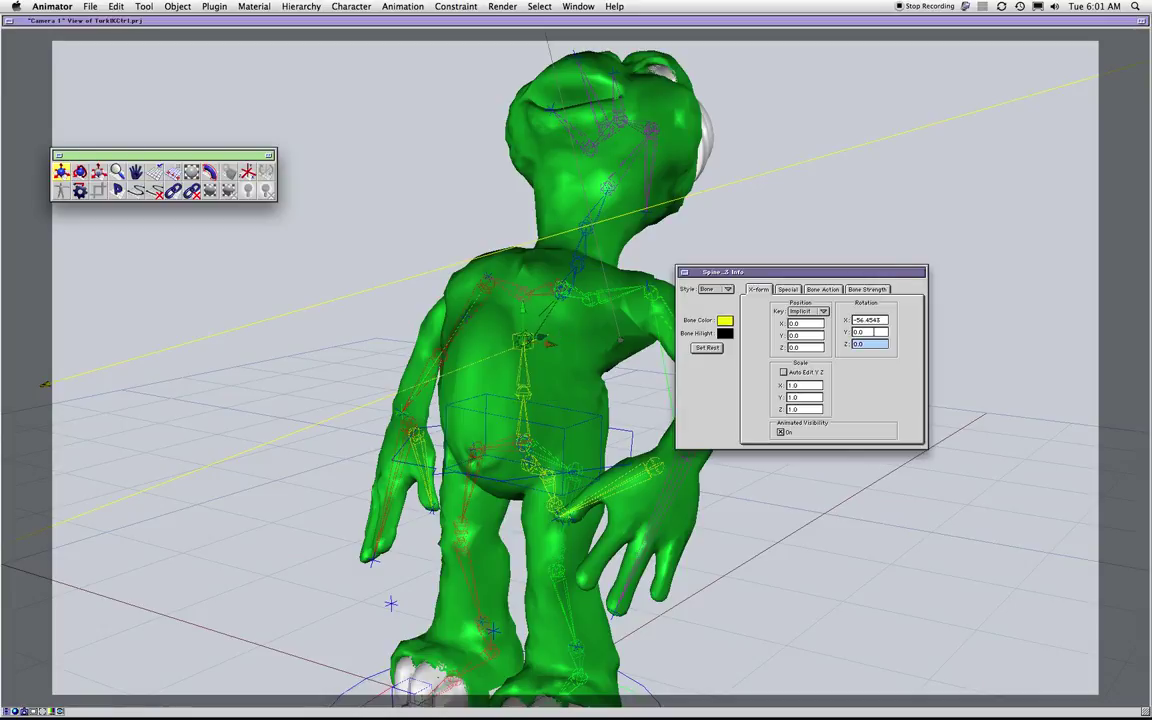
pyautogui.moveTo(882, 323); pyautogui.dragTo(769, 306)
pyautogui.write('0')
pyautogui.press('Return')
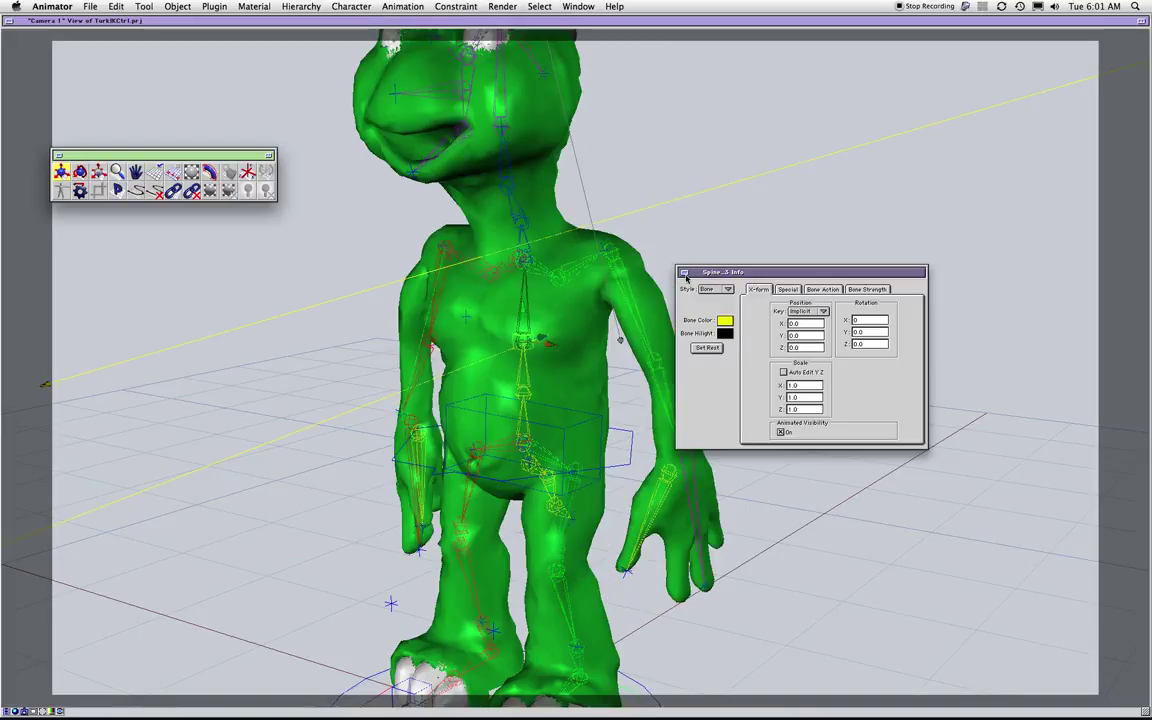
pyautogui.click(682, 272)
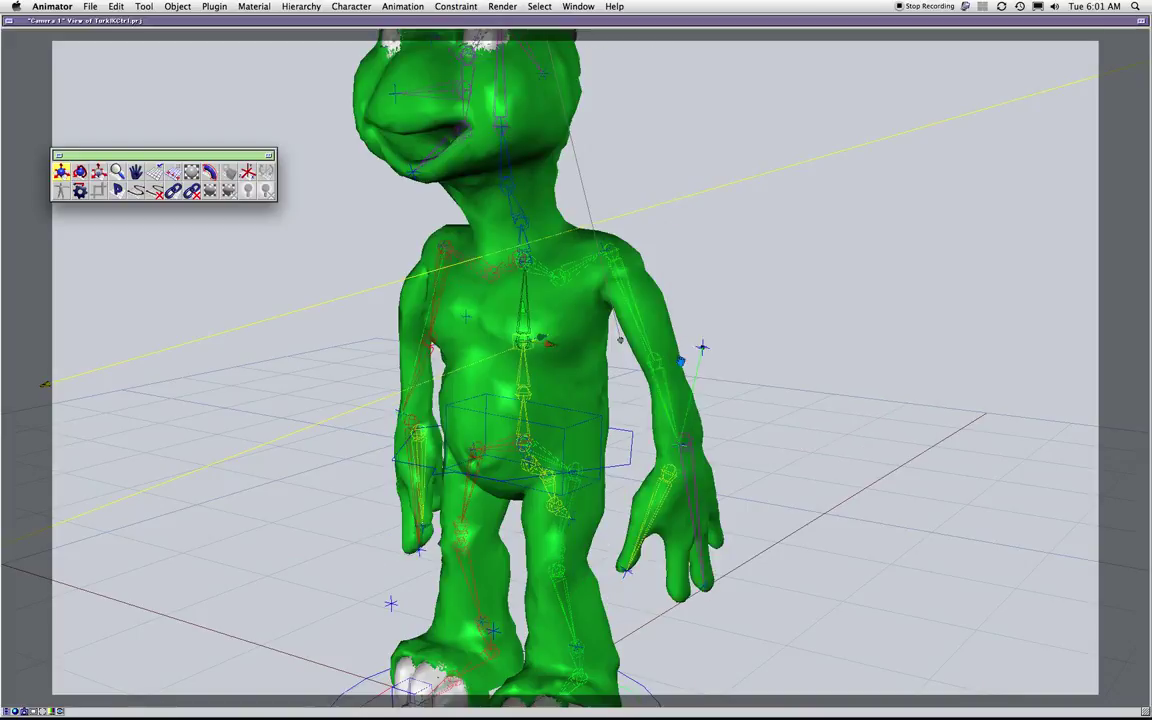
# - Create an IK handle for the spine, running from Spine_1 to the Joint End beneath Spine_3
pyautogui.moveTo(675, 379); pyautogui.dragTo(589, 582)
pyautogui.moveTo(729, 520); pyautogui.dragTo(688, 484)
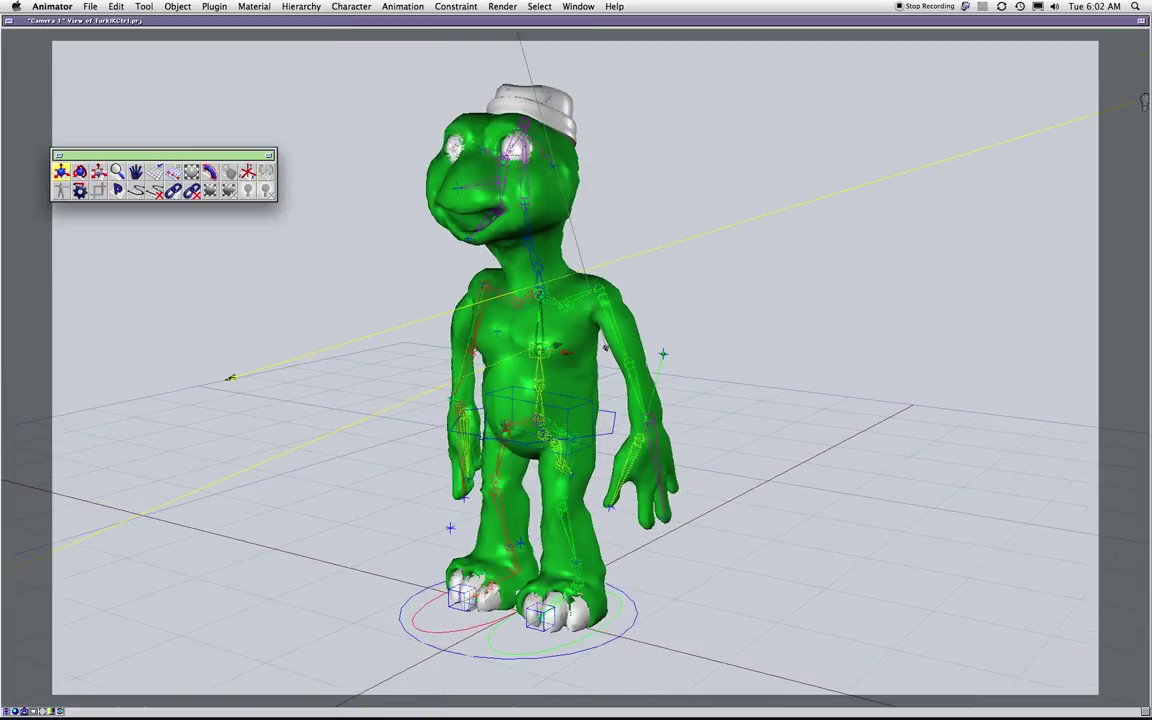
pyautogui.press('super+1')
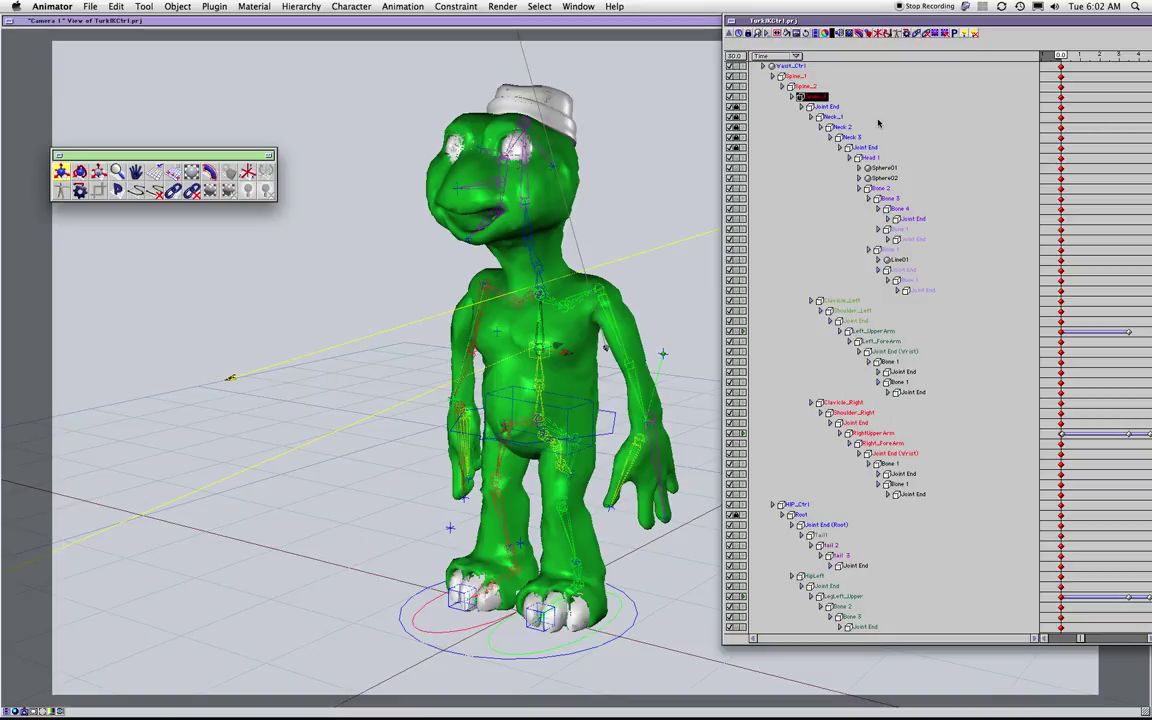
pyautogui.click(802, 78)
pyautogui.keyDown('shift'); pyautogui.click(800, 97); pyautogui.keyUp('shift')
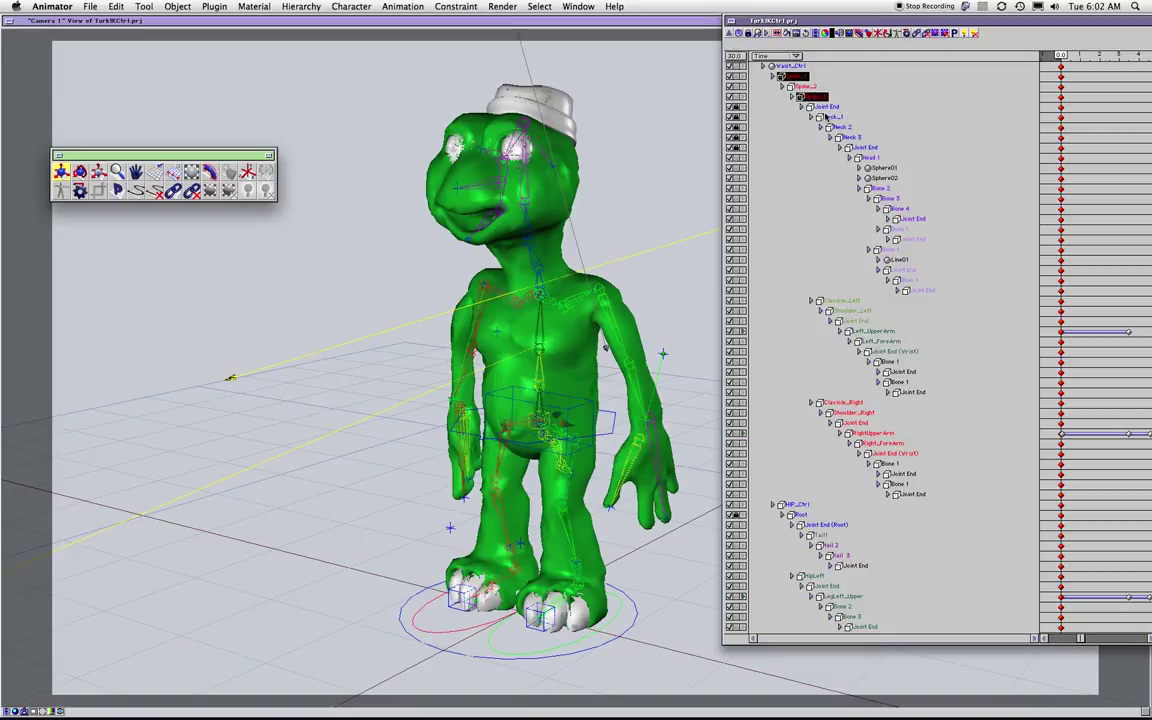
pyautogui.keyDown('shift'); pyautogui.click(825, 108); pyautogui.keyUp('shift')
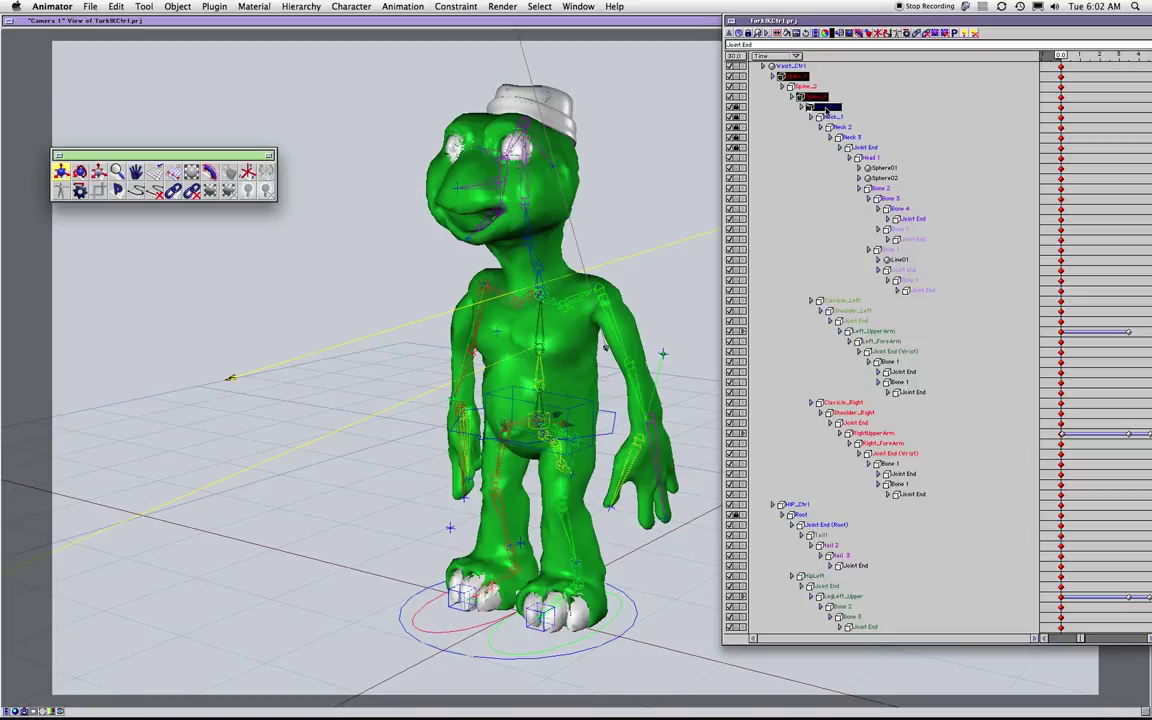
pyautogui.click(875, 98)
pyautogui.click(800, 77)
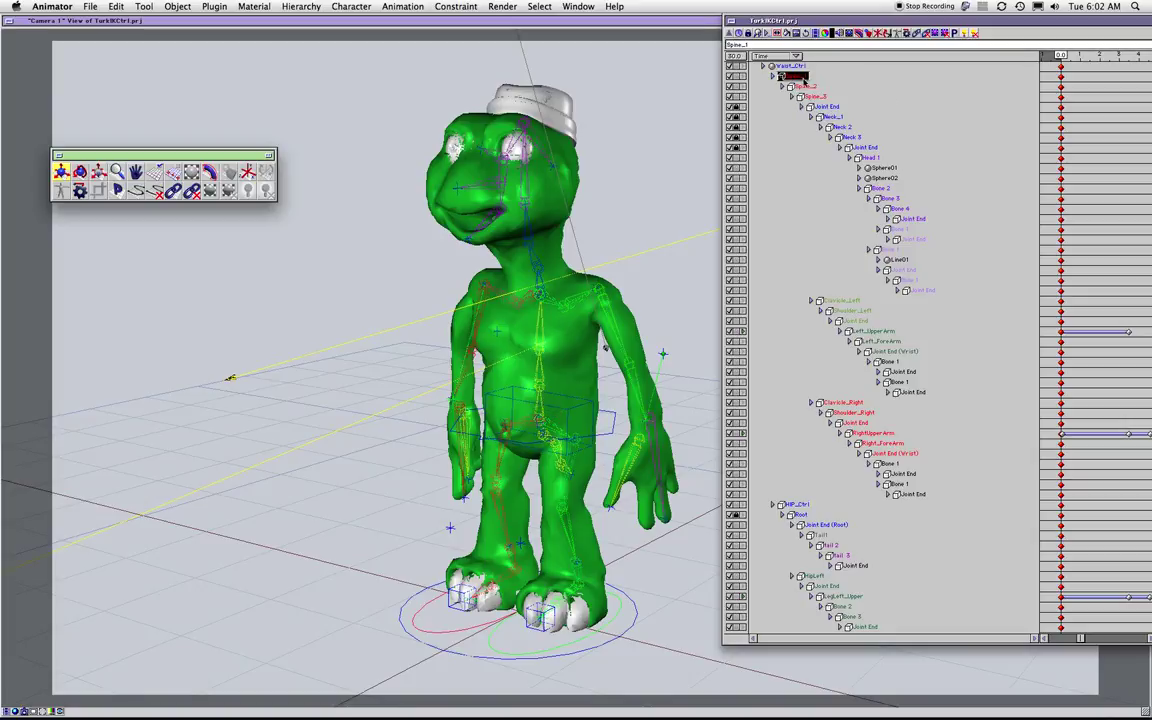
pyautogui.keyDown('shift'); pyautogui.click(822, 107); pyautogui.keyUp('shift')
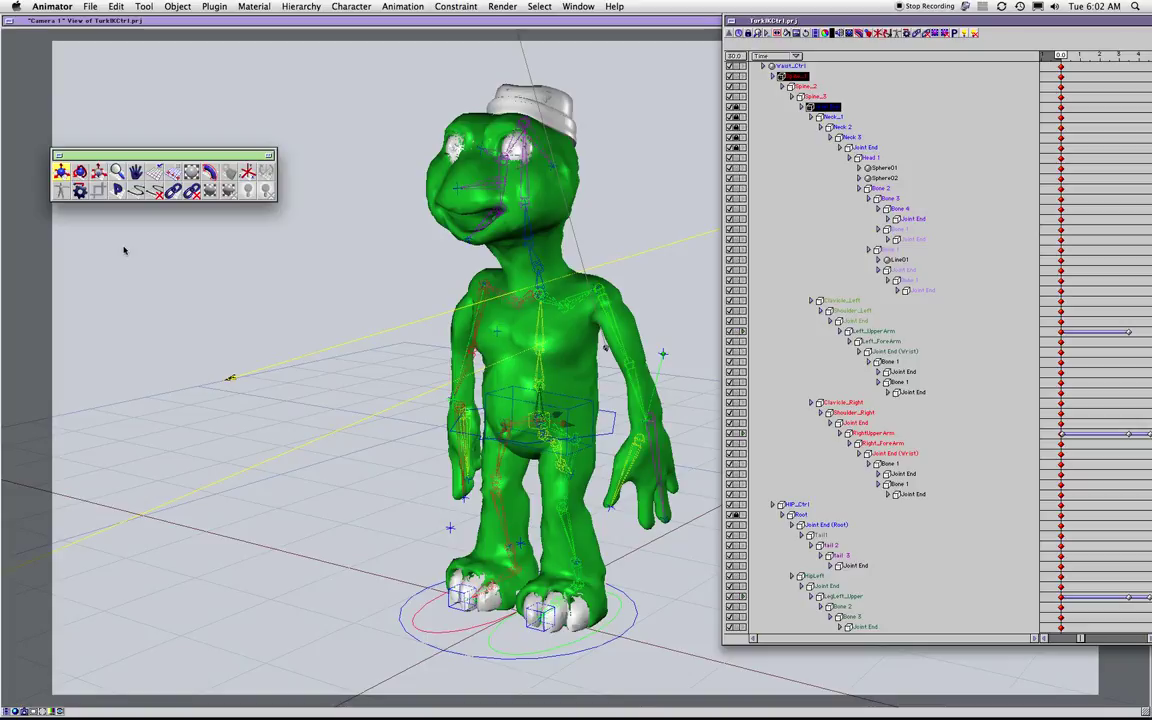
pyautogui.click(308, 133)
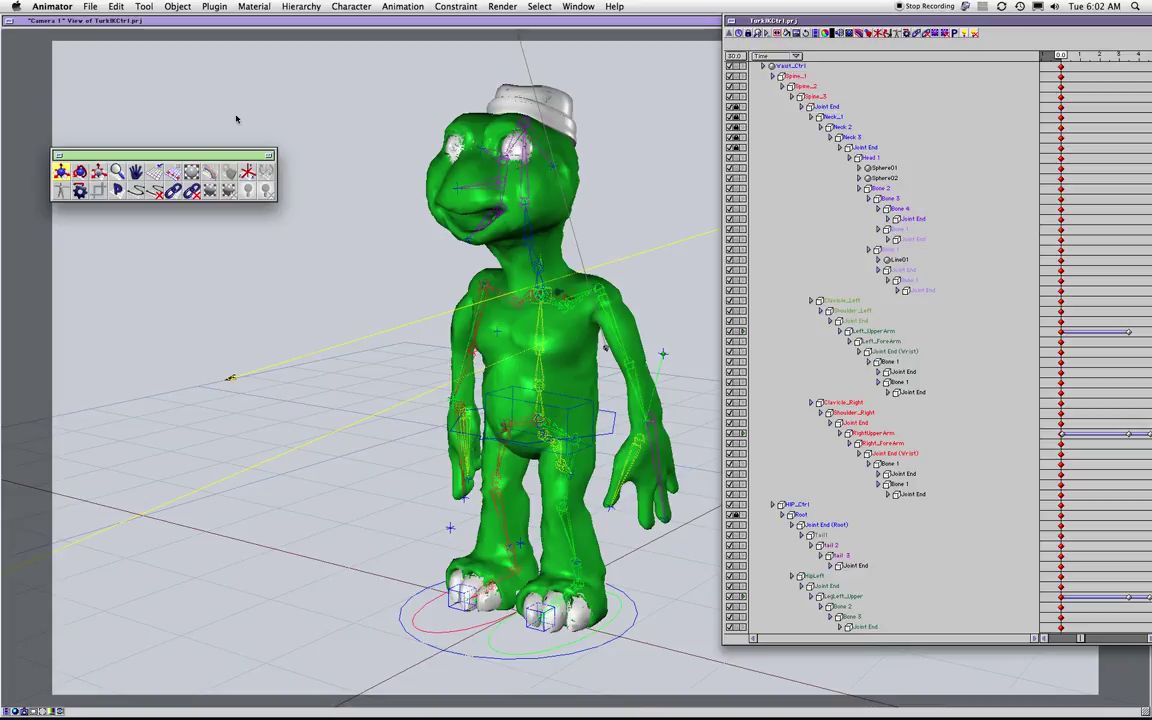
# - Try moving the new spine IK handle at the base of the neck and undo the move
pyautogui.moveTo(563, 328); pyautogui.dragTo(162, 347, button='middle')
pyautogui.moveTo(576, 286); pyautogui.dragTo(668, 272, button='middle')
pyautogui.moveTo(535, 278); pyautogui.dragTo(566, 268)
pyautogui.press('super+z')
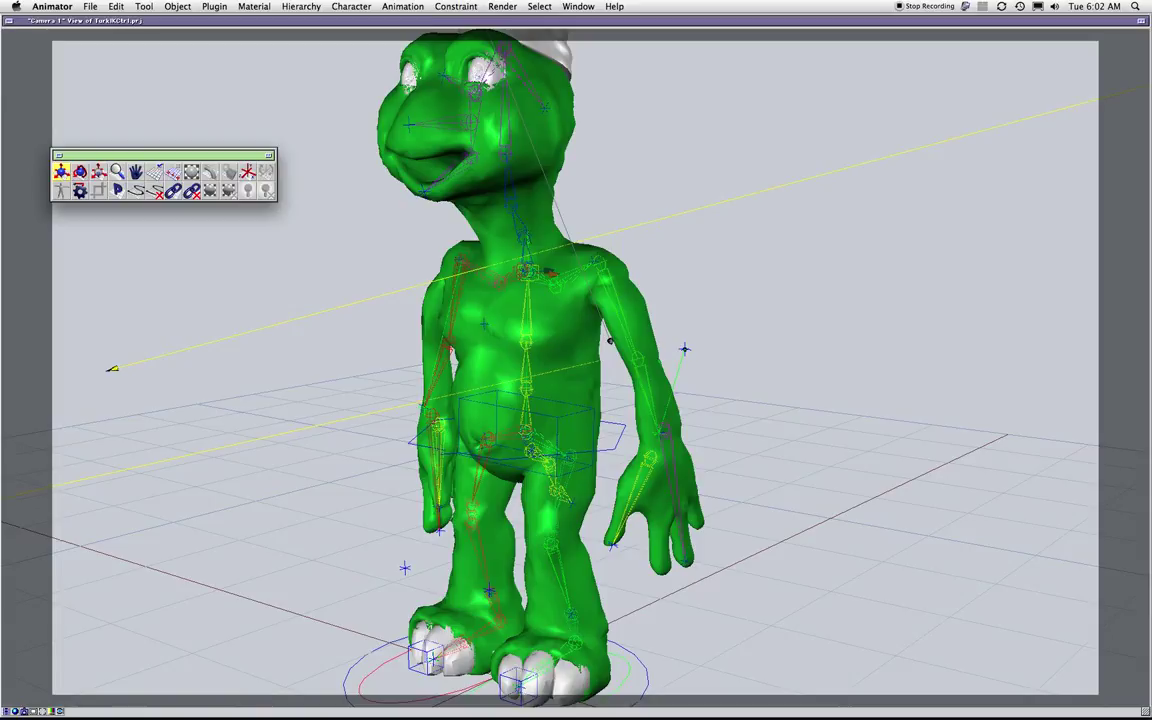
# - Delete IK Handle 9 from the project hierarchy
pyautogui.press('super+grave')
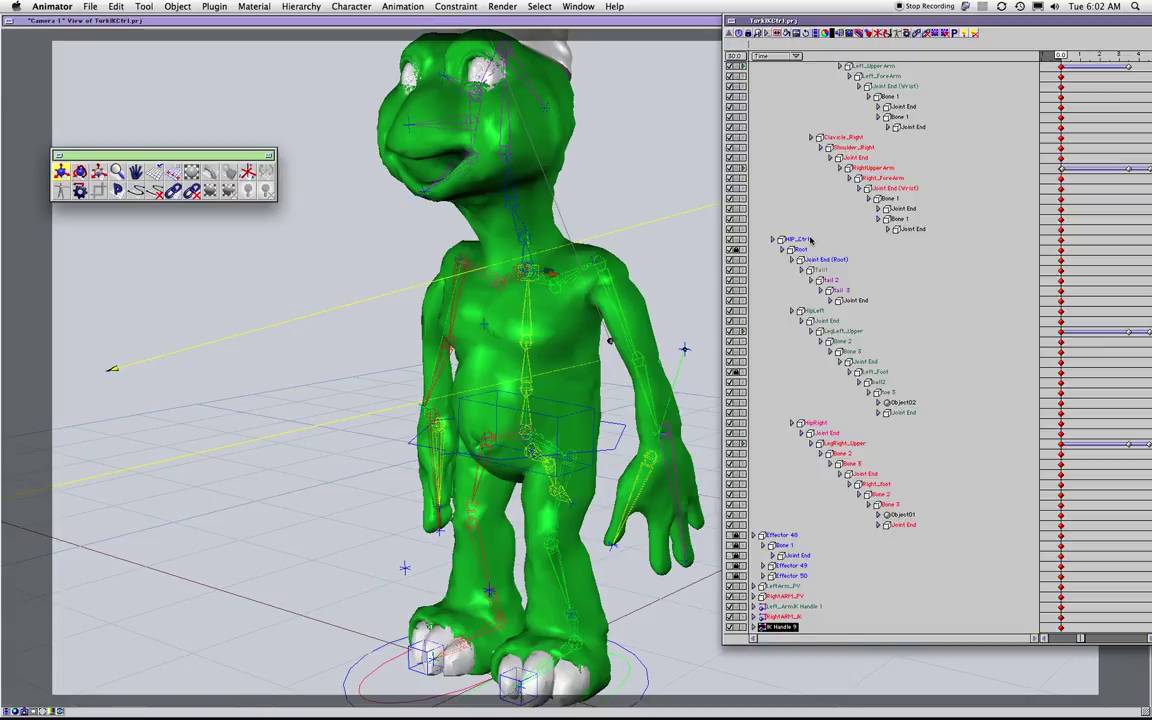
pyautogui.click(788, 628)
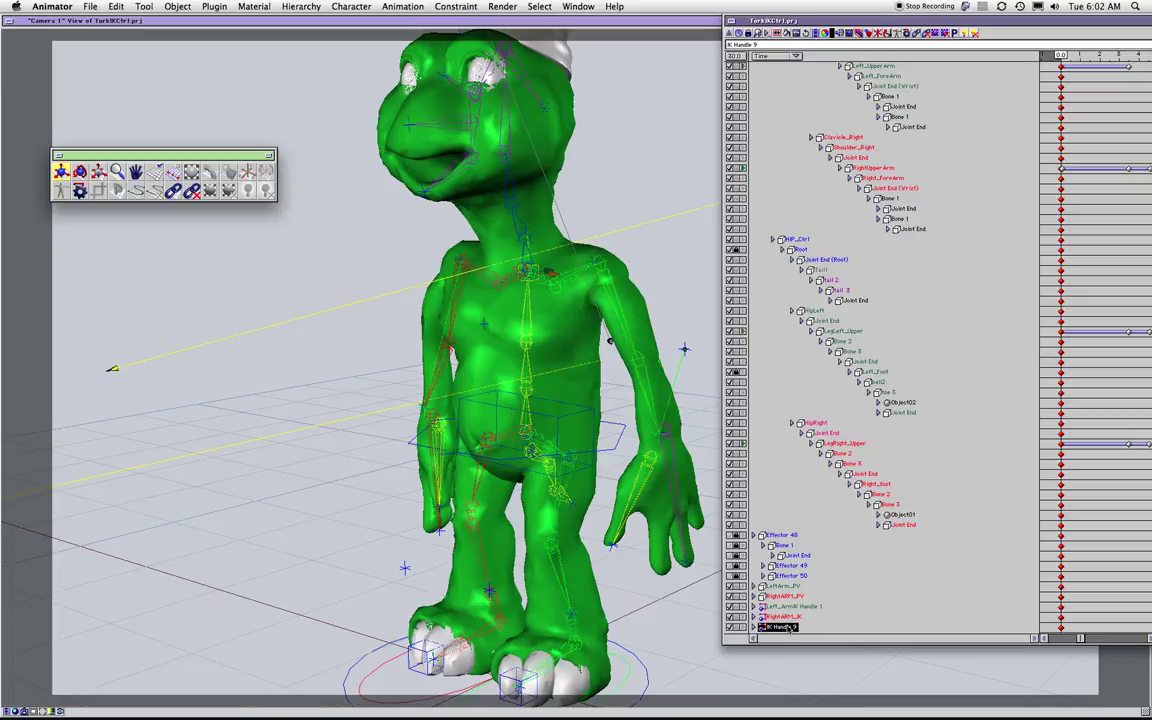
pyautogui.press('Delete')
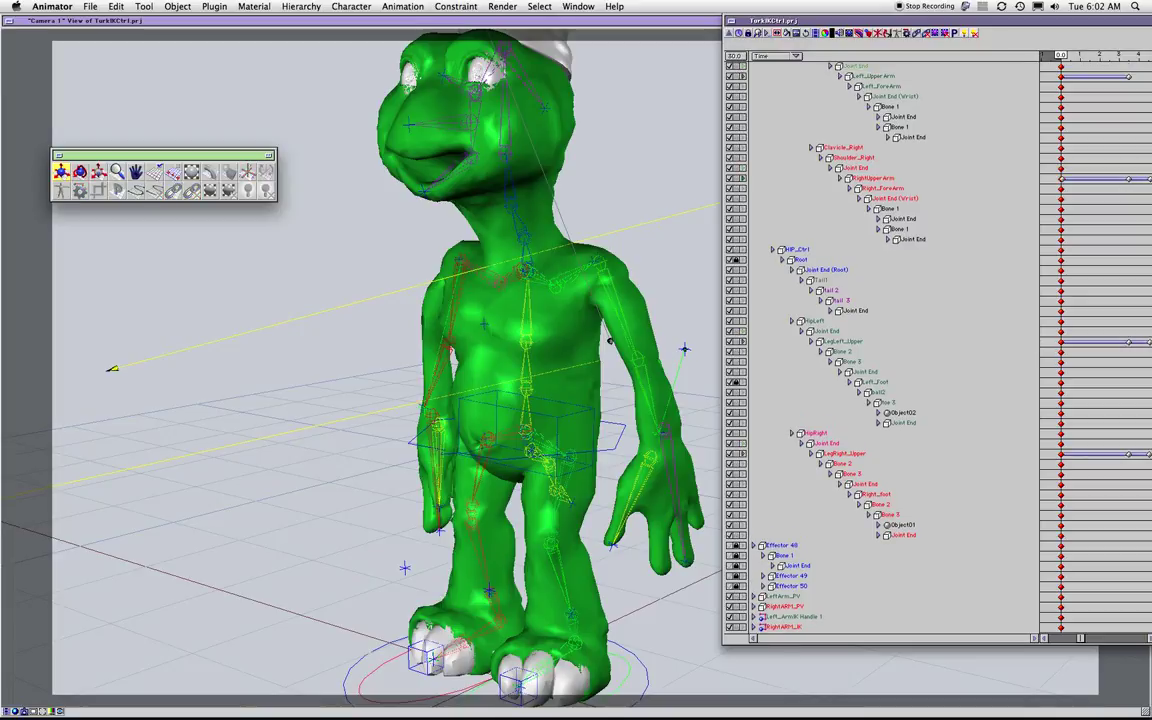
# - Bend the straight spine slightly forward by rotating the Spine_2 and Spine_3 bones
pyautogui.scroll(15, 1002, 175)
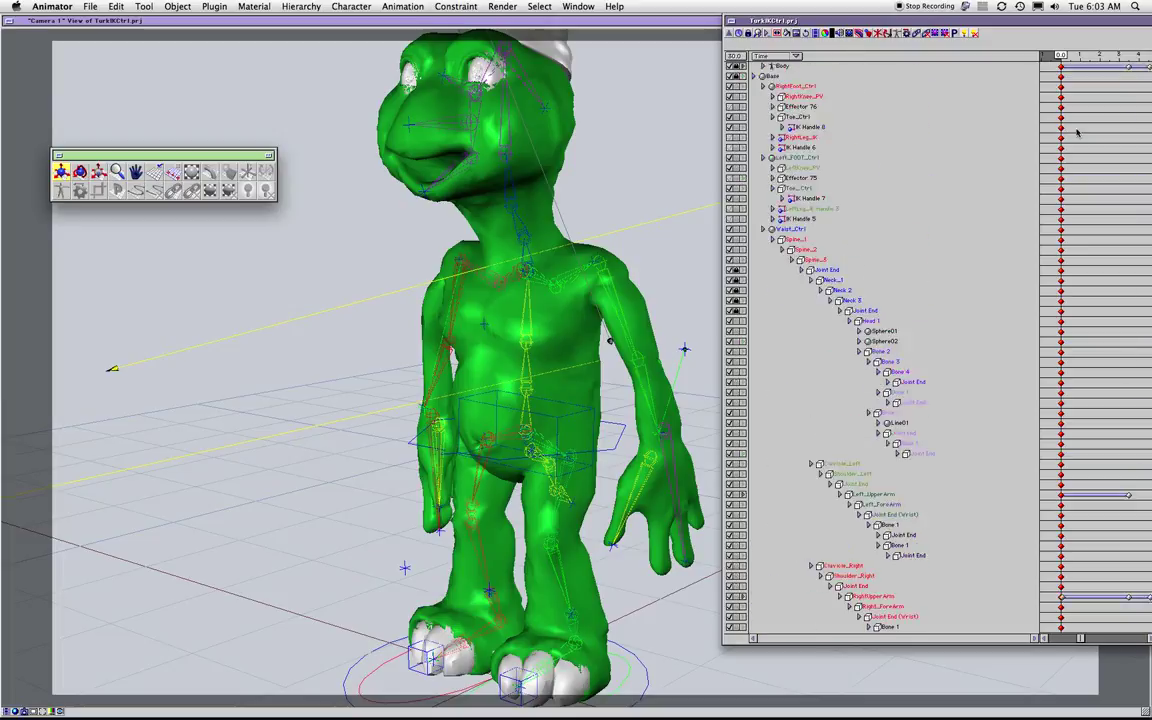
pyautogui.scroll(-3, 1002, 175)
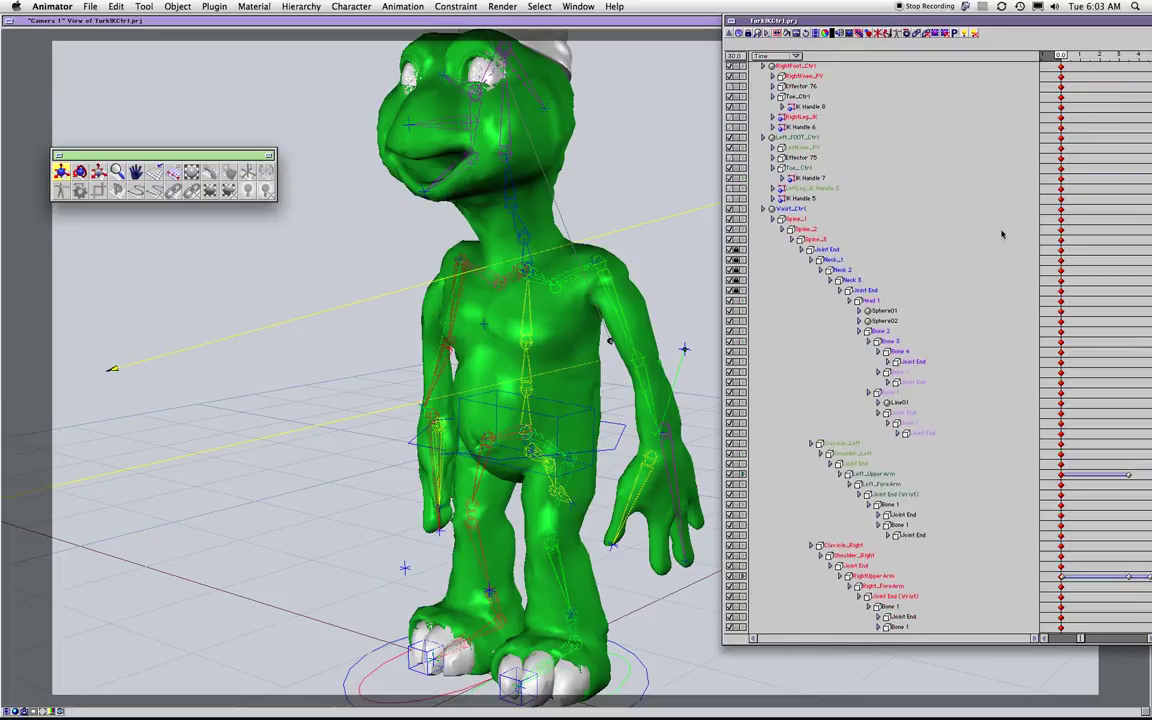
pyautogui.click(806, 230)
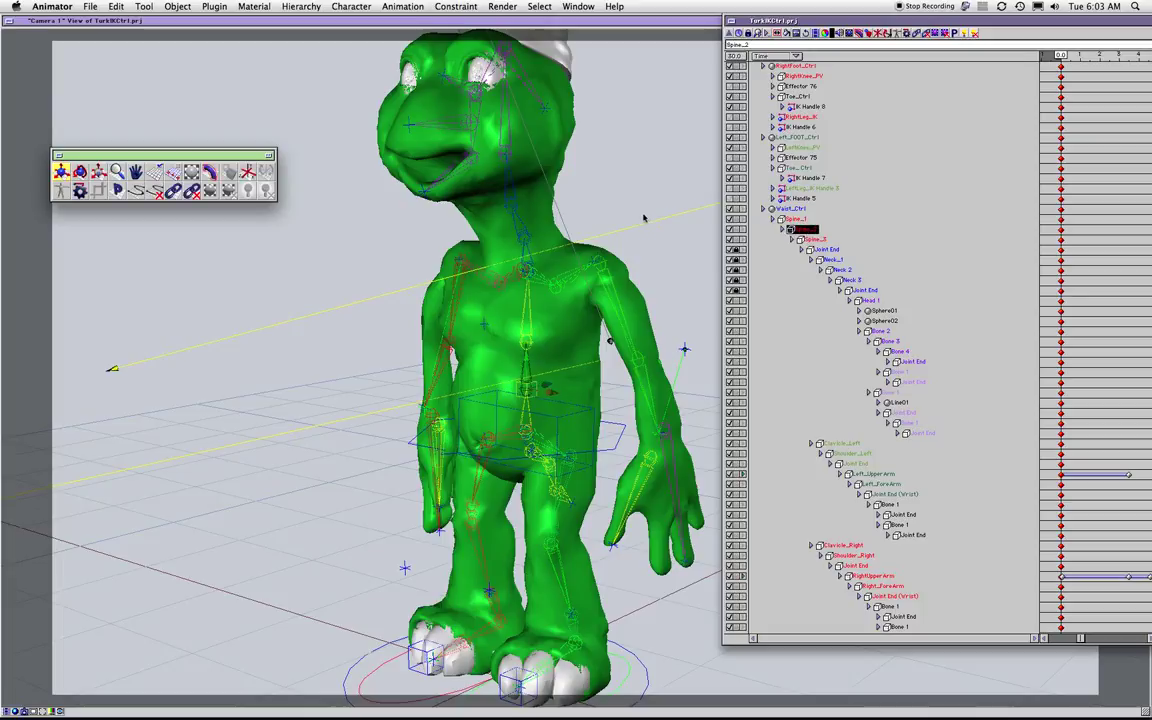
pyautogui.click(79, 171)
pyautogui.moveTo(520, 375); pyautogui.dragTo(511, 375)
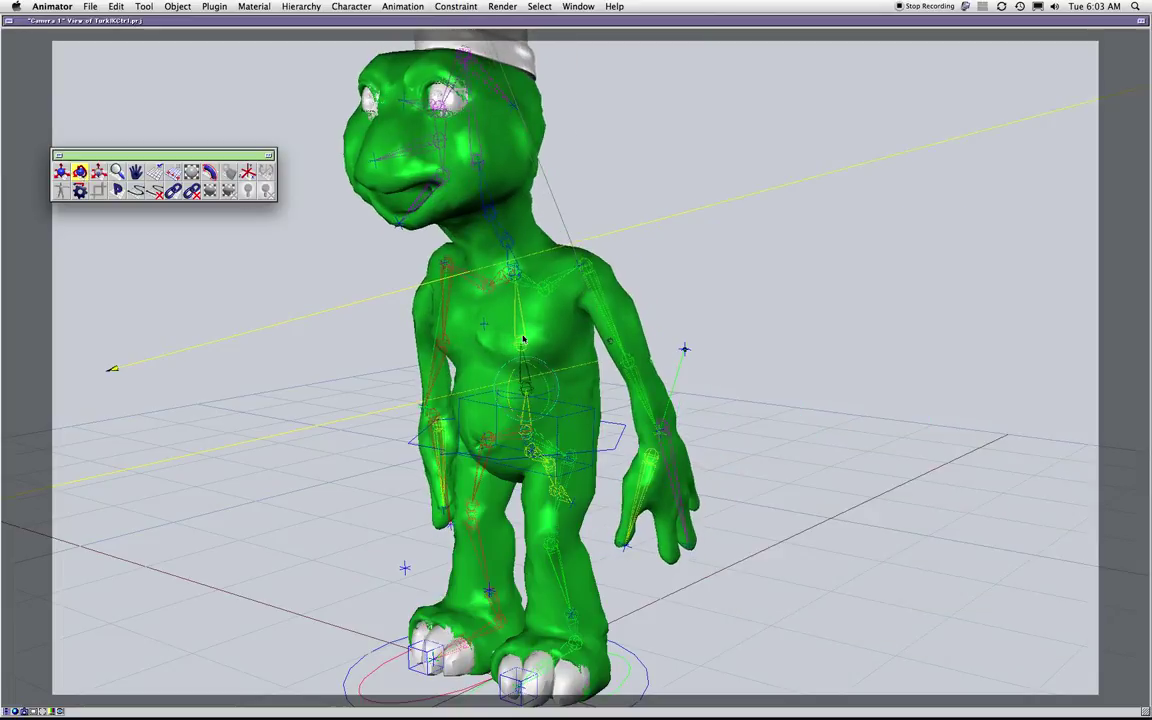
pyautogui.click(523, 338)
pyautogui.moveTo(512, 325); pyautogui.dragTo(512, 332)
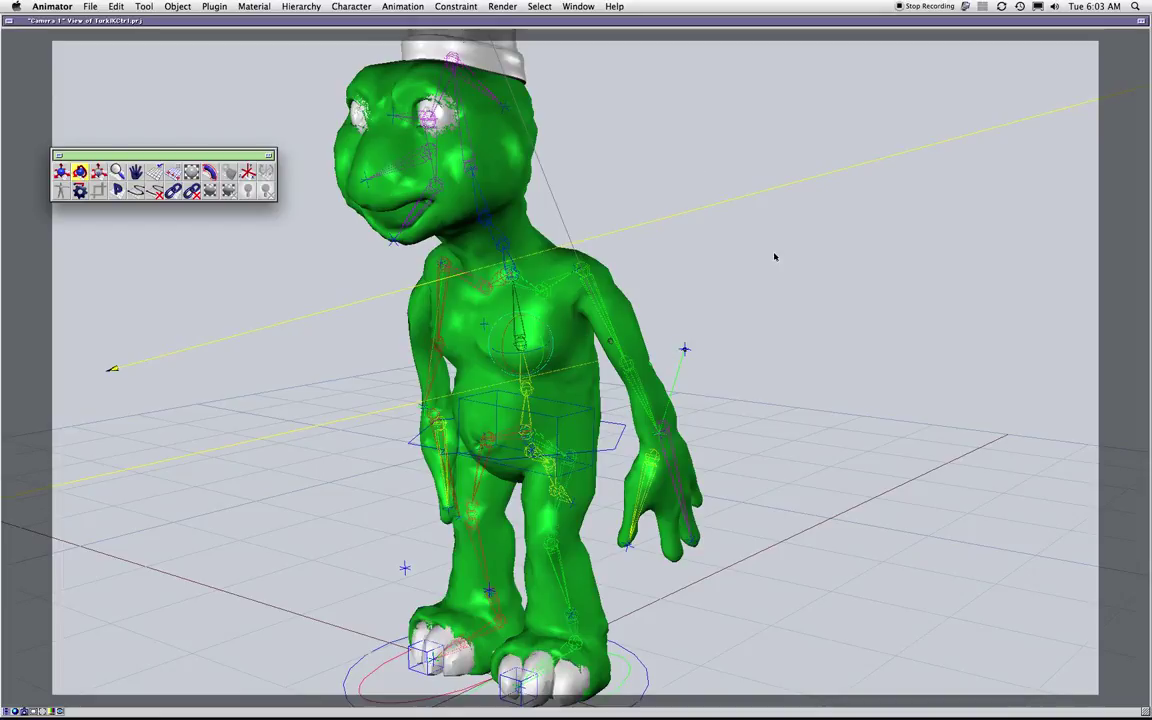
# - Add a new IK handle to the bent spine, from Spine_1 to the Joint End beneath Spine_3
pyautogui.press('super+1')
pyautogui.click(790, 219)
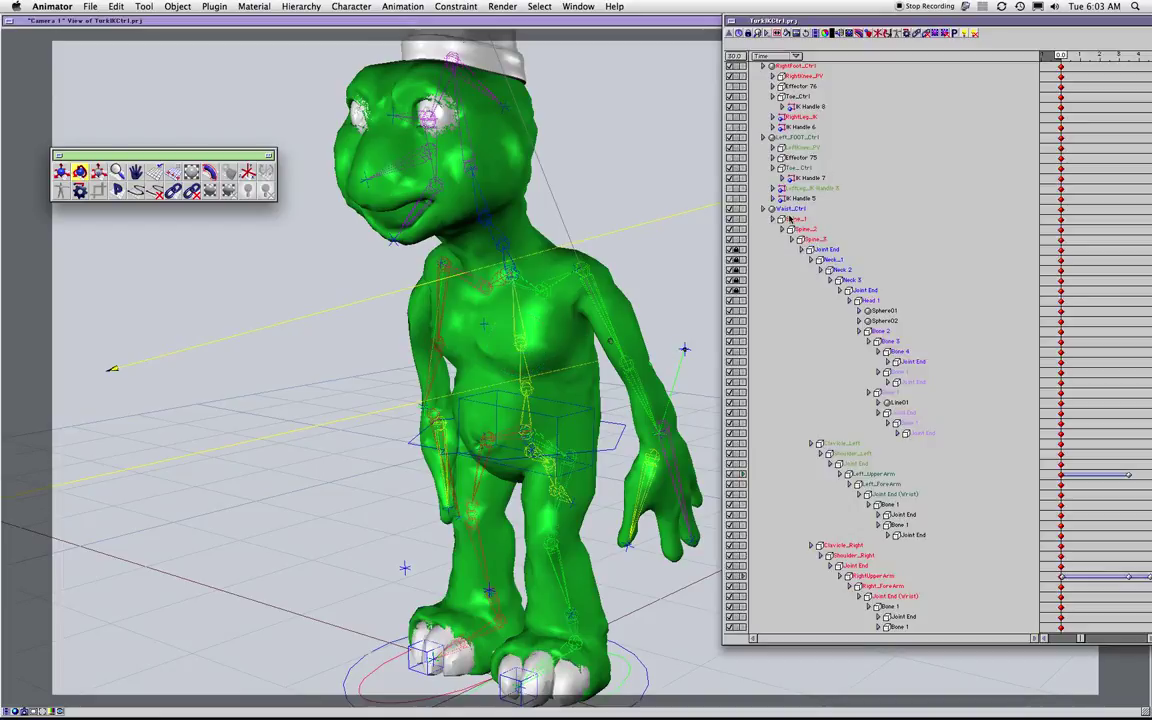
pyautogui.keyDown('shift'); pyautogui.click(831, 251); pyautogui.keyUp('shift')
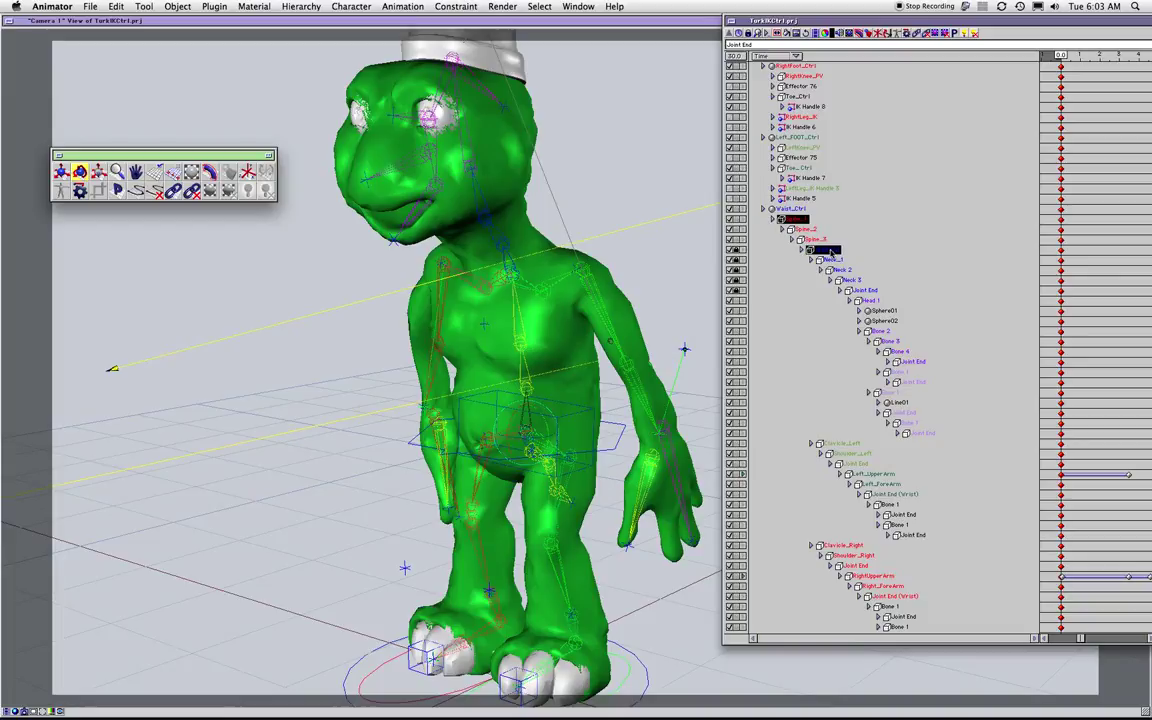
pyautogui.press('super+k')
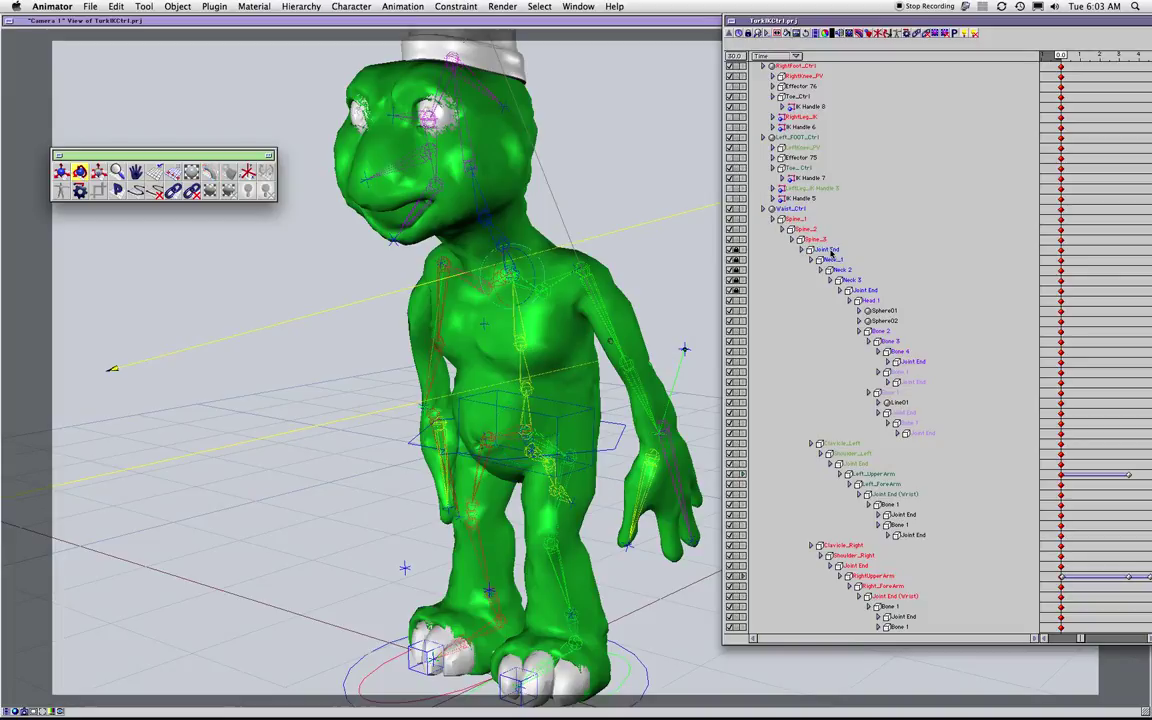
# - Try moving the bent spine's IK handle, also from the character's side, and undo the moves
pyautogui.press('m')
pyautogui.moveTo(522, 264)
pyautogui.mouseDown()
pyautogui.moveTo(506, 294)
pyautogui.moveTo(553, 226)
pyautogui.moveTo(494, 289)
pyautogui.moveTo(553, 223)
pyautogui.moveTo(519, 271)
pyautogui.moveTo(584, 277)
pyautogui.moveTo(538, 270)
pyautogui.mouseUp()
pyautogui.press('super+z')
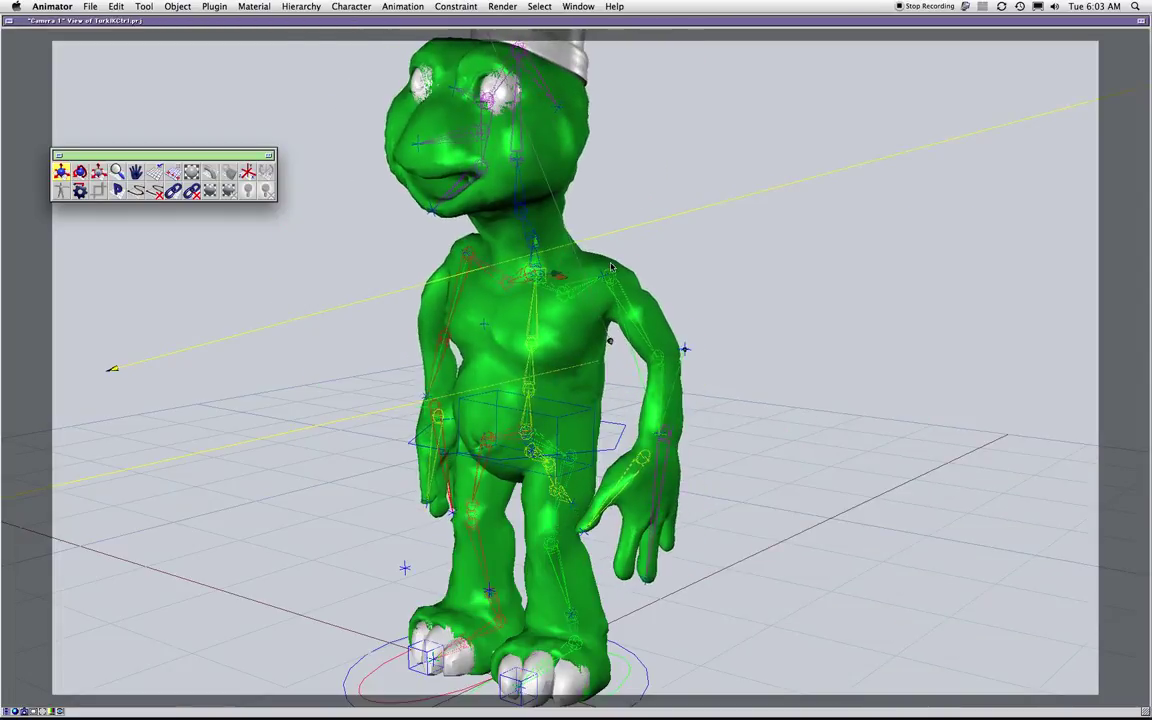
pyautogui.moveTo(681, 265); pyautogui.dragTo(381, 262, button='middle')
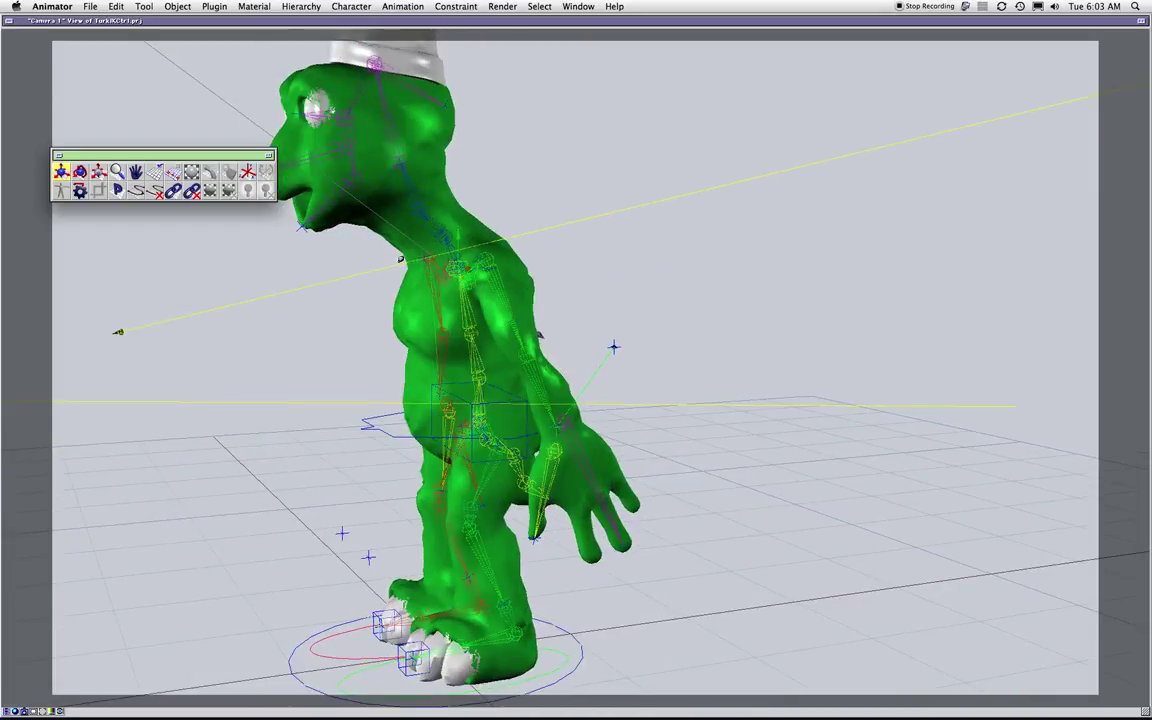
pyautogui.moveTo(448, 264); pyautogui.dragTo(841, 325)
pyautogui.press('super+z')
# - Try leaning the upper body sideways with the spine IK handle from the front and undo it
pyautogui.press('t')
pyautogui.press('z')
pyautogui.moveTo(553, 291); pyautogui.dragTo(426, 300)
pyautogui.moveTo(671, 293); pyautogui.dragTo(555, 254)
pyautogui.press('super+z')
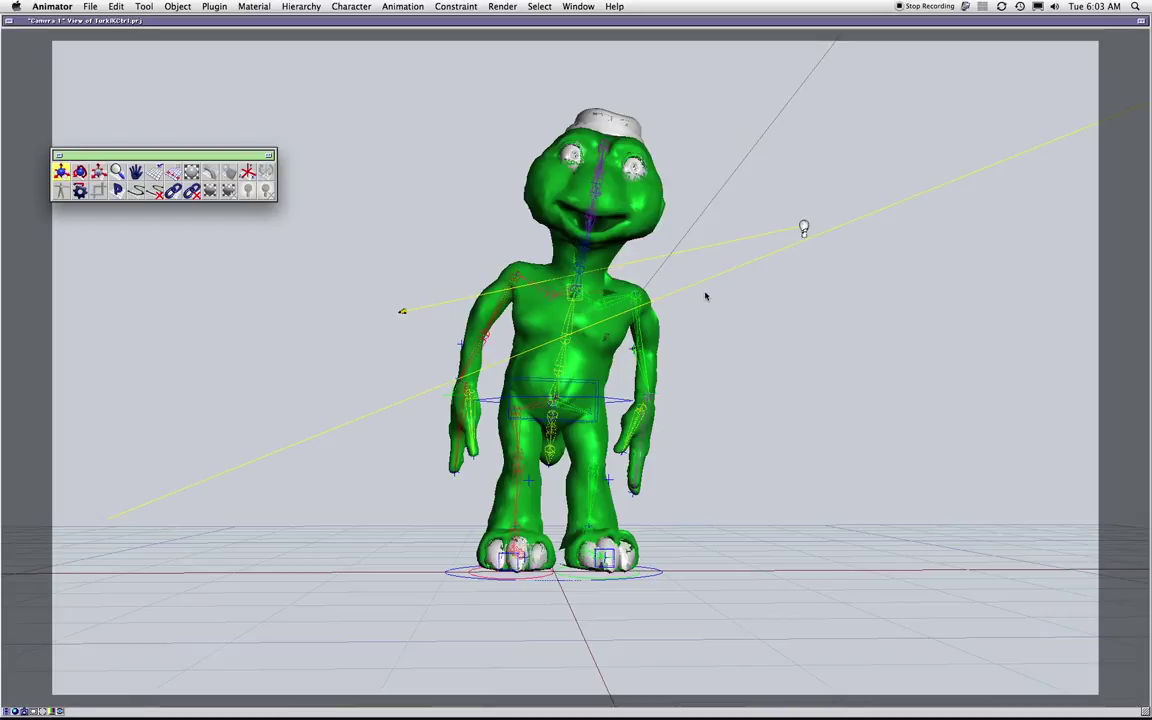
# - Remove the bent spine's IK Handle 9 from the project
pyautogui.press('super+1')
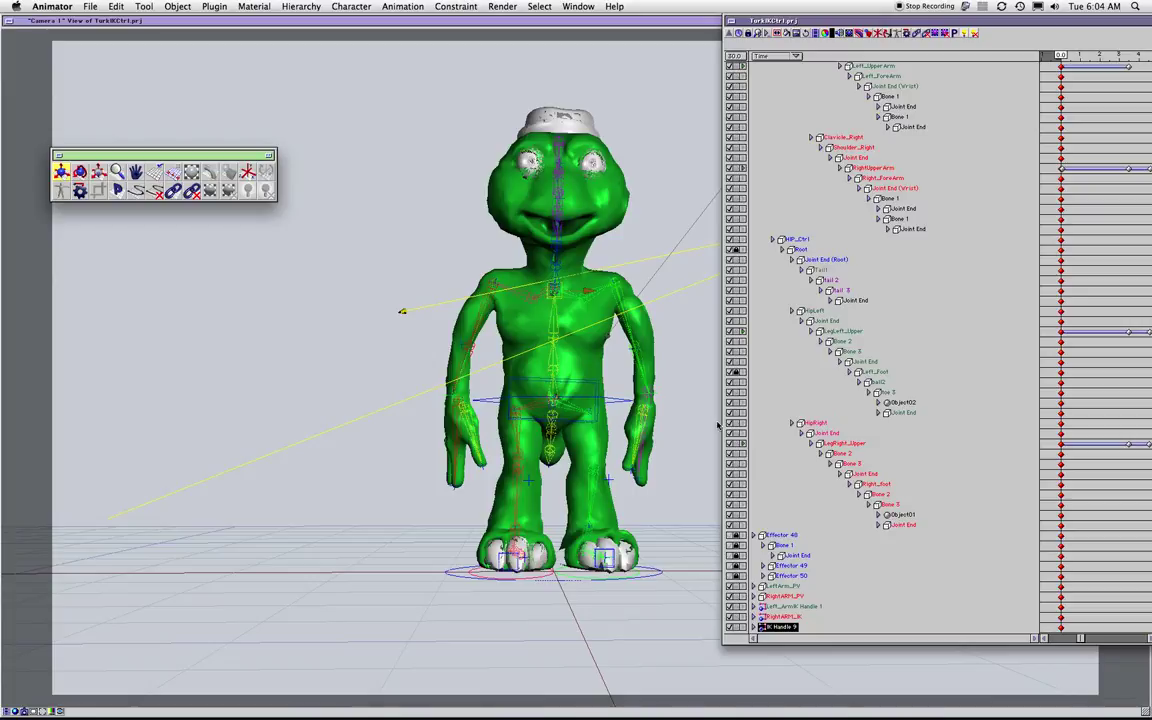
pyautogui.click(776, 628)
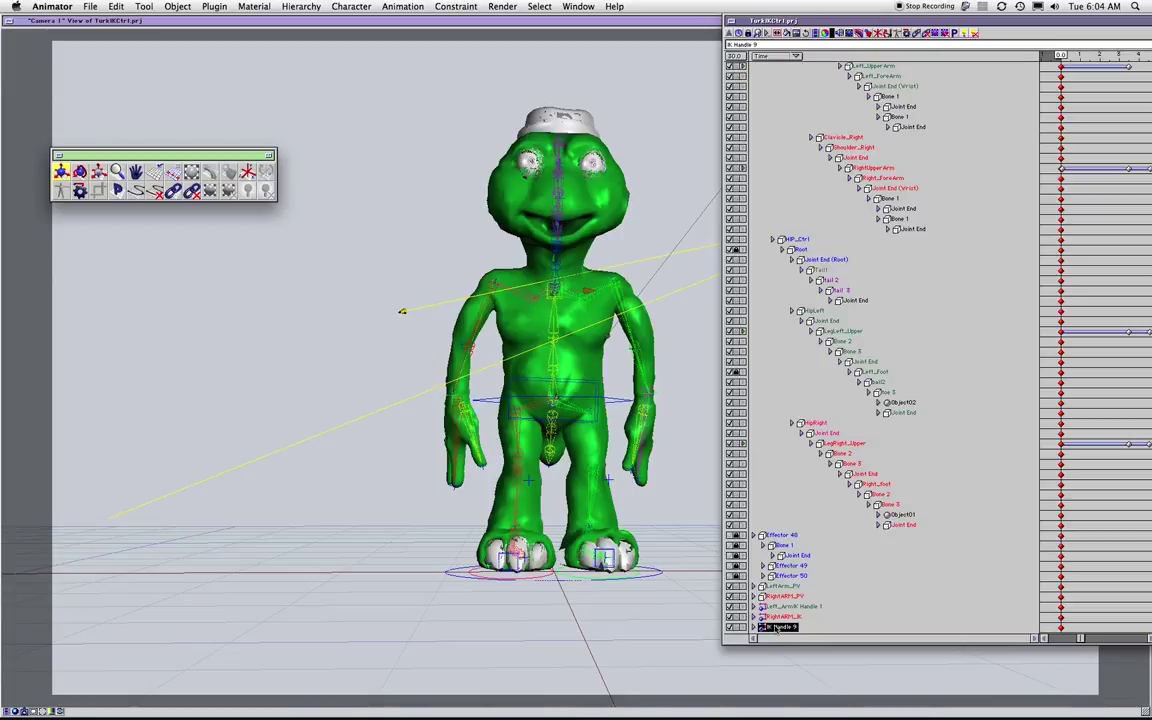
pyautogui.press('Delete')
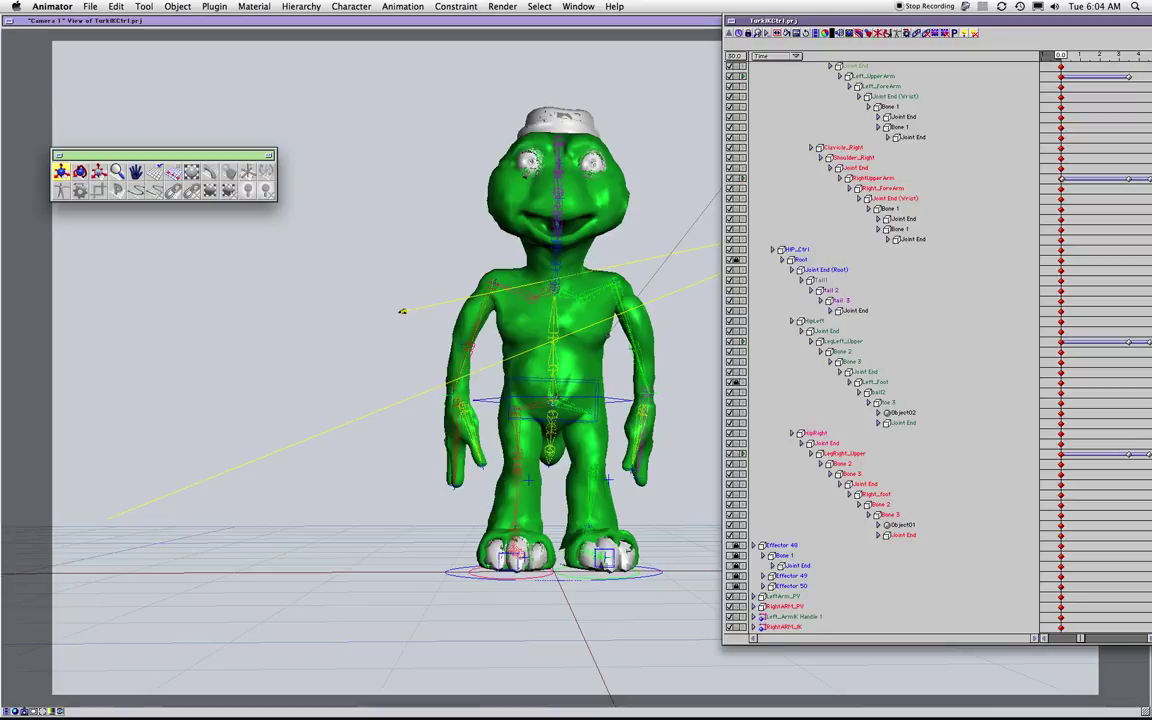
# - Try rotating the three spine bones one after another to twist and lean the torso, and undo the rotations
pyautogui.scroll(10, 1100, 334)
pyautogui.moveTo(573, 396); pyautogui.dragTo(498, 411)
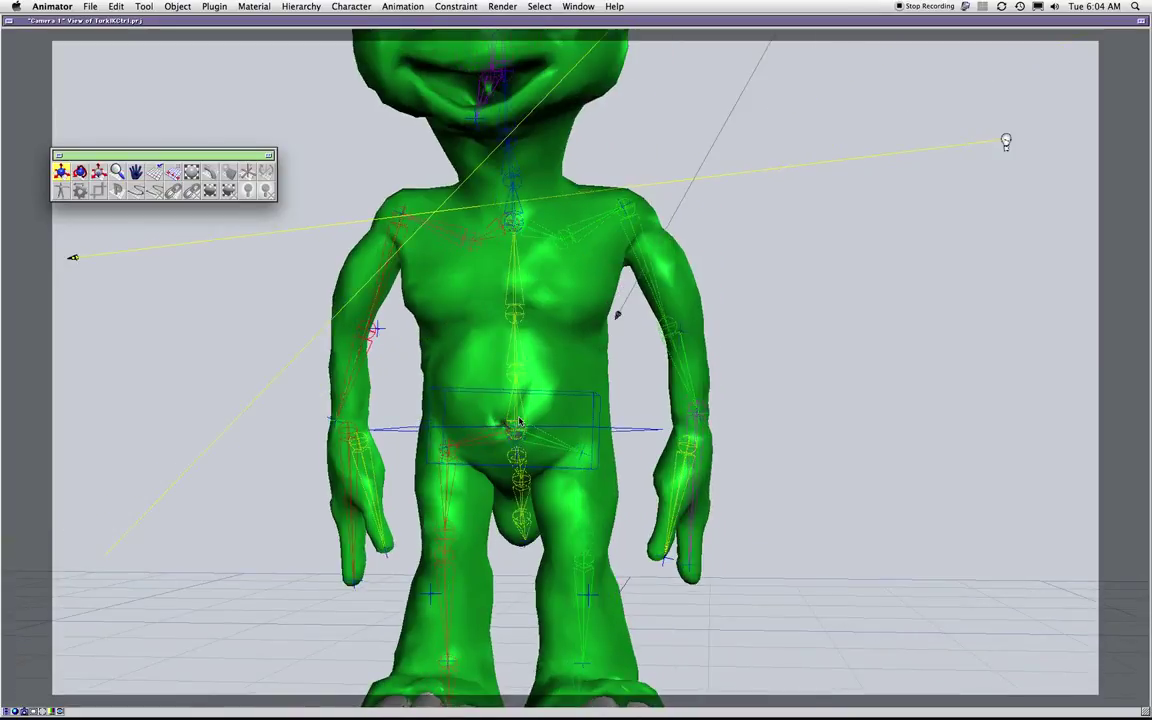
pyautogui.click(519, 423)
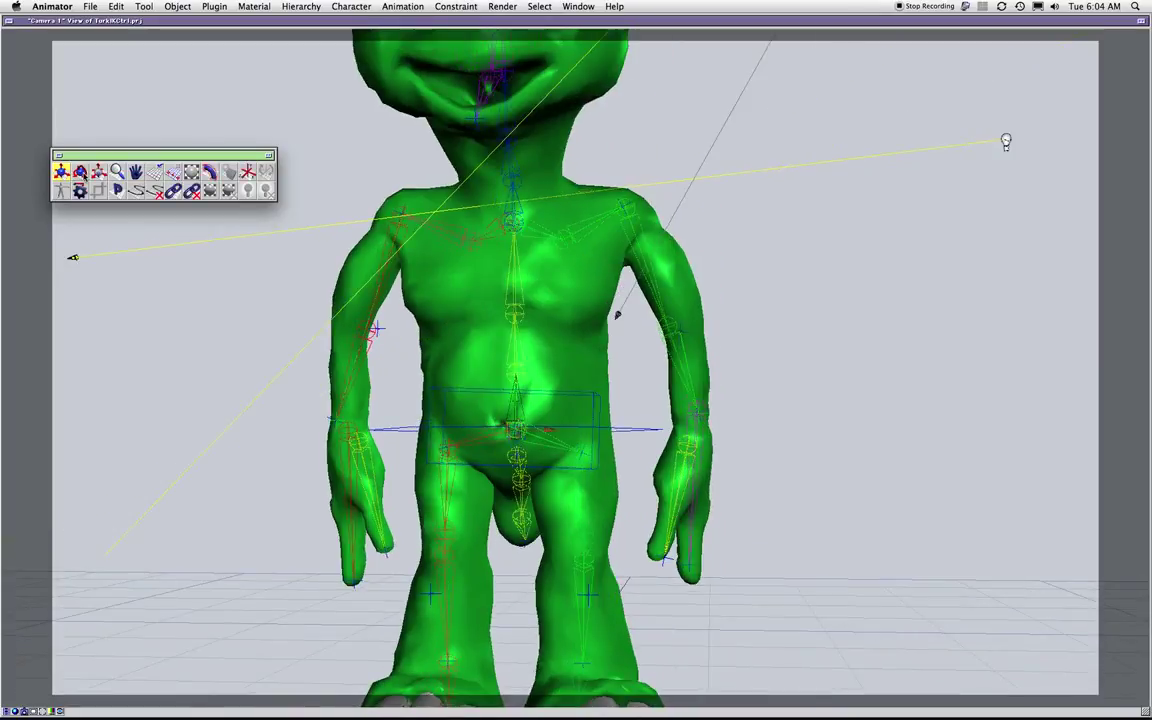
pyautogui.click(83, 175)
pyautogui.moveTo(515, 414); pyautogui.dragTo(520, 378)
pyautogui.click(516, 363)
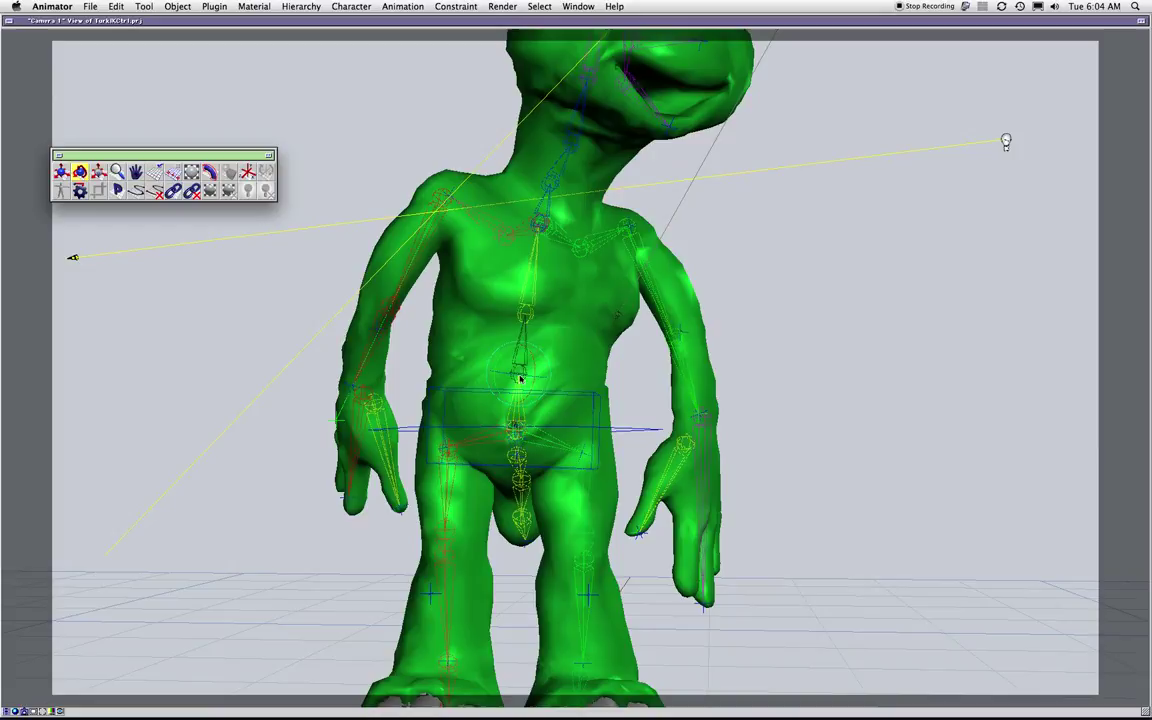
pyautogui.click(532, 302)
pyautogui.moveTo(536, 296)
pyautogui.mouseDown()
pyautogui.moveTo(533, 280)
pyautogui.moveTo(540, 309)
pyautogui.moveTo(522, 272)
pyautogui.moveTo(546, 304)
pyautogui.moveTo(617, 314)
pyautogui.moveTo(528, 307)
pyautogui.mouseUp()
pyautogui.press('super+z')
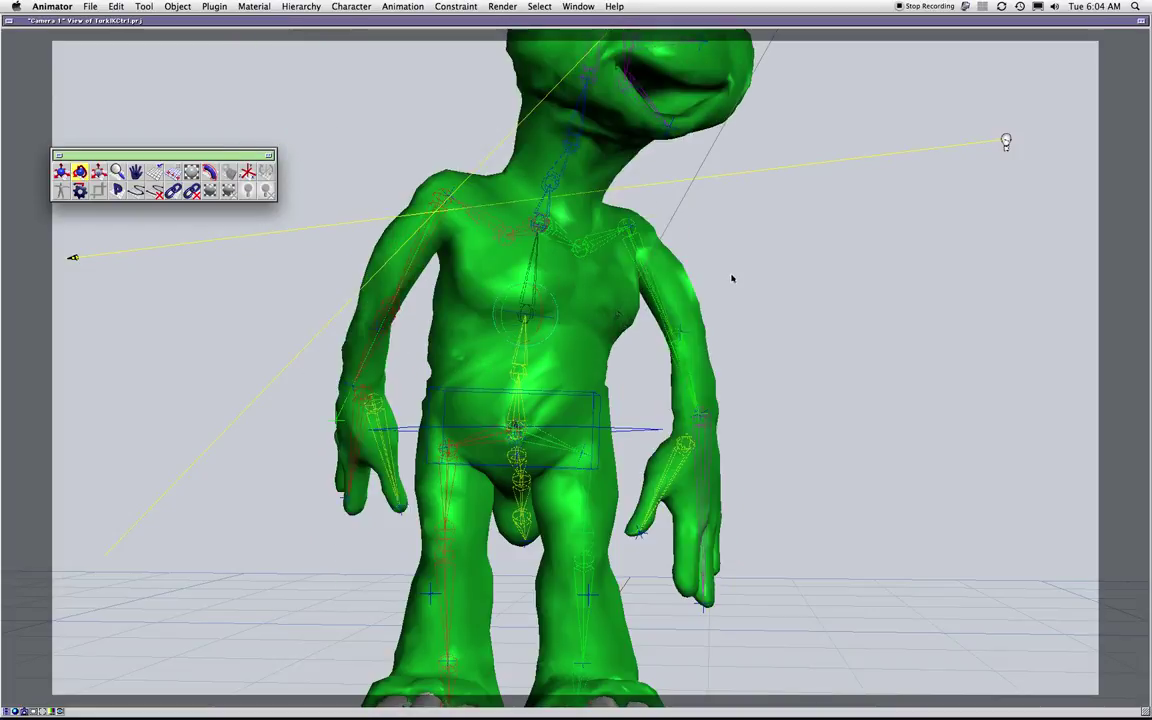
pyautogui.press('super+z')
pyautogui.press('super+z')
pyautogui.press('super+z')
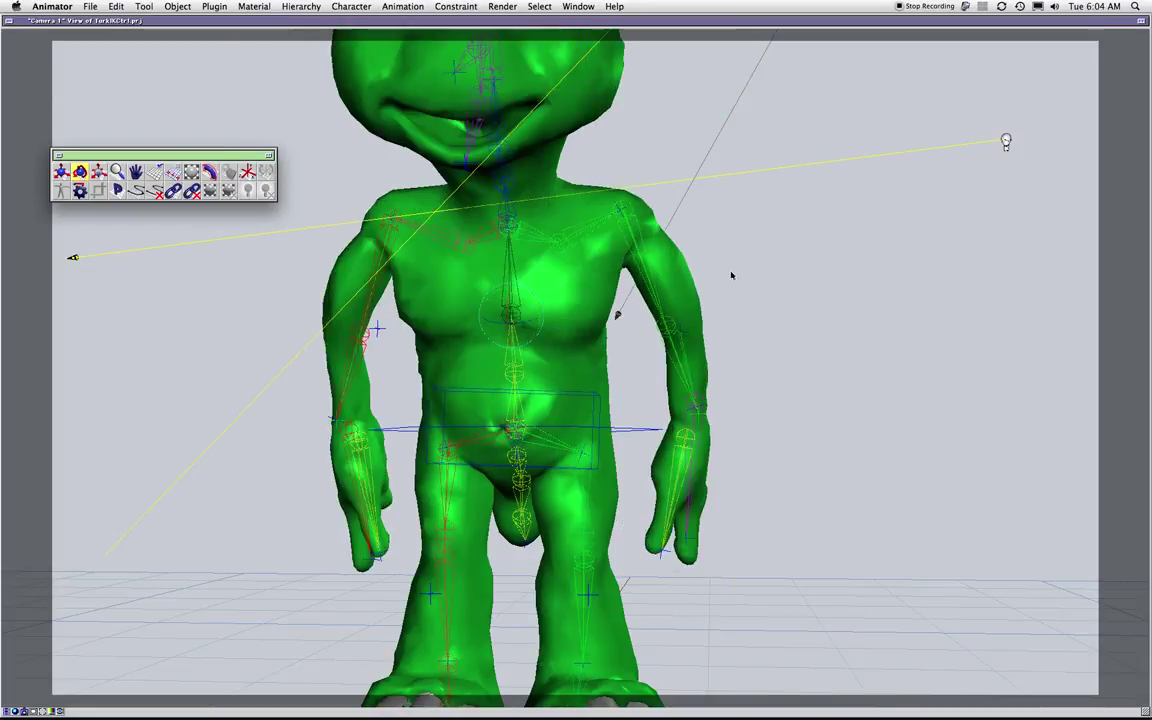
# - View the whole character from the front and side, and undo several more of the previous changes
pyautogui.moveTo(775, 404); pyautogui.dragTo(710, 366, button='middle')
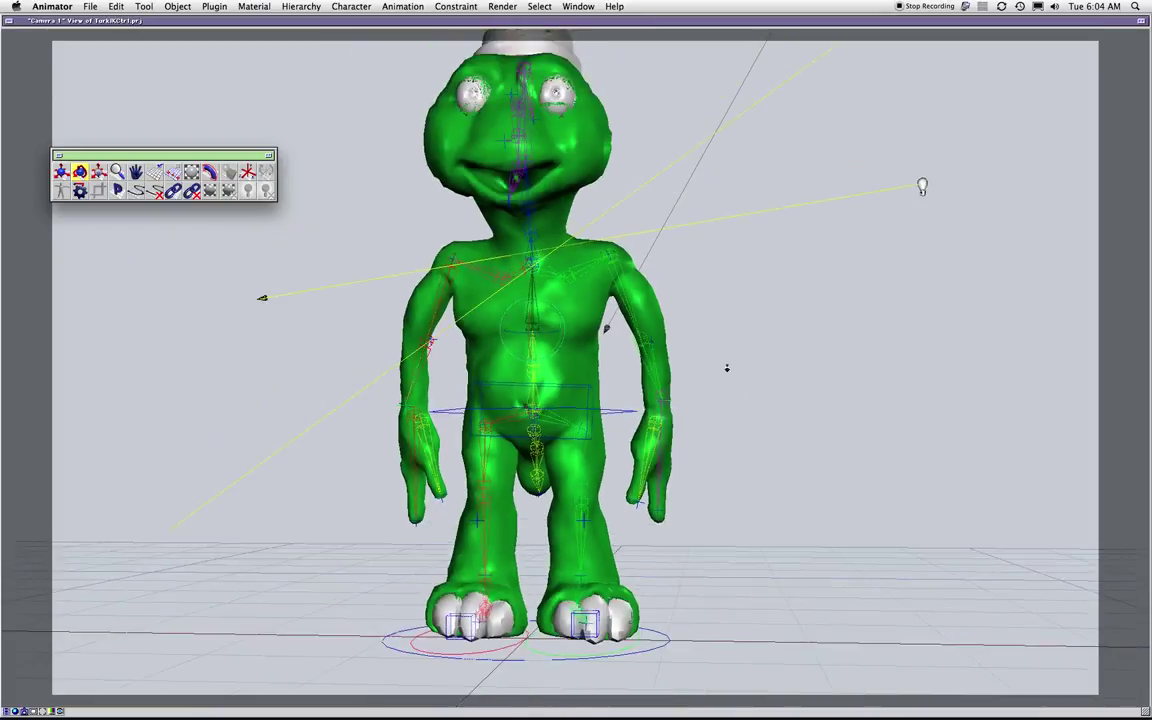
pyautogui.moveTo(838, 397); pyautogui.dragTo(457, 395, button='middle')
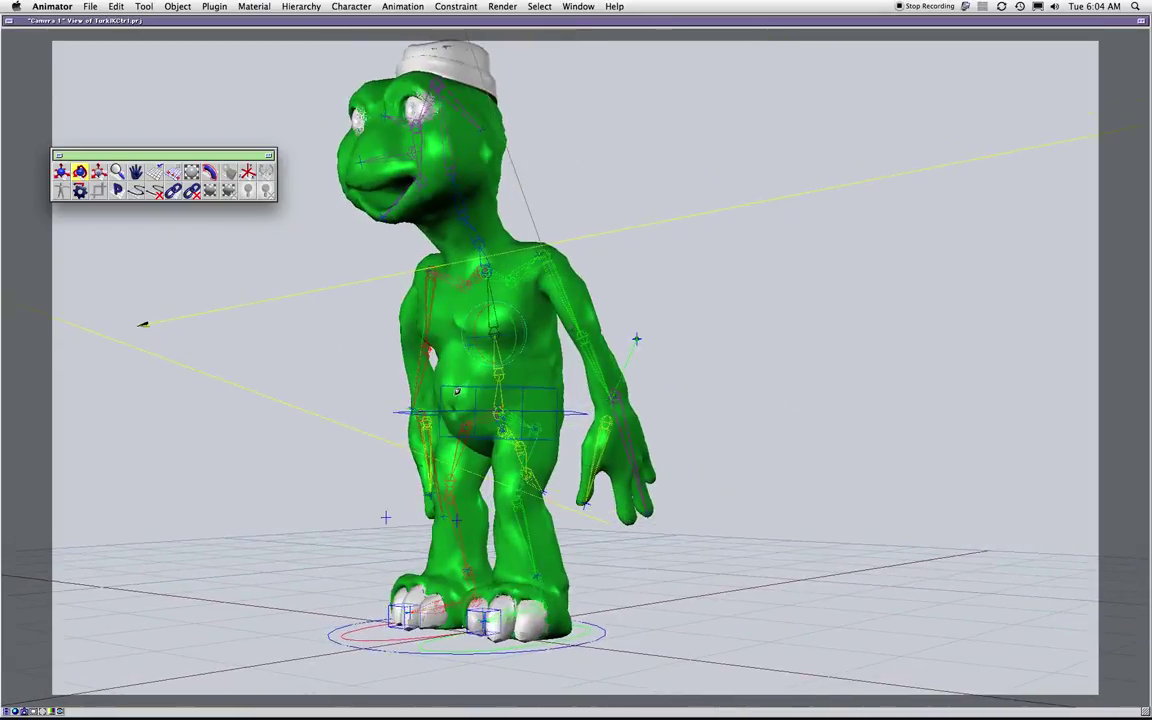
pyautogui.press('super+z')
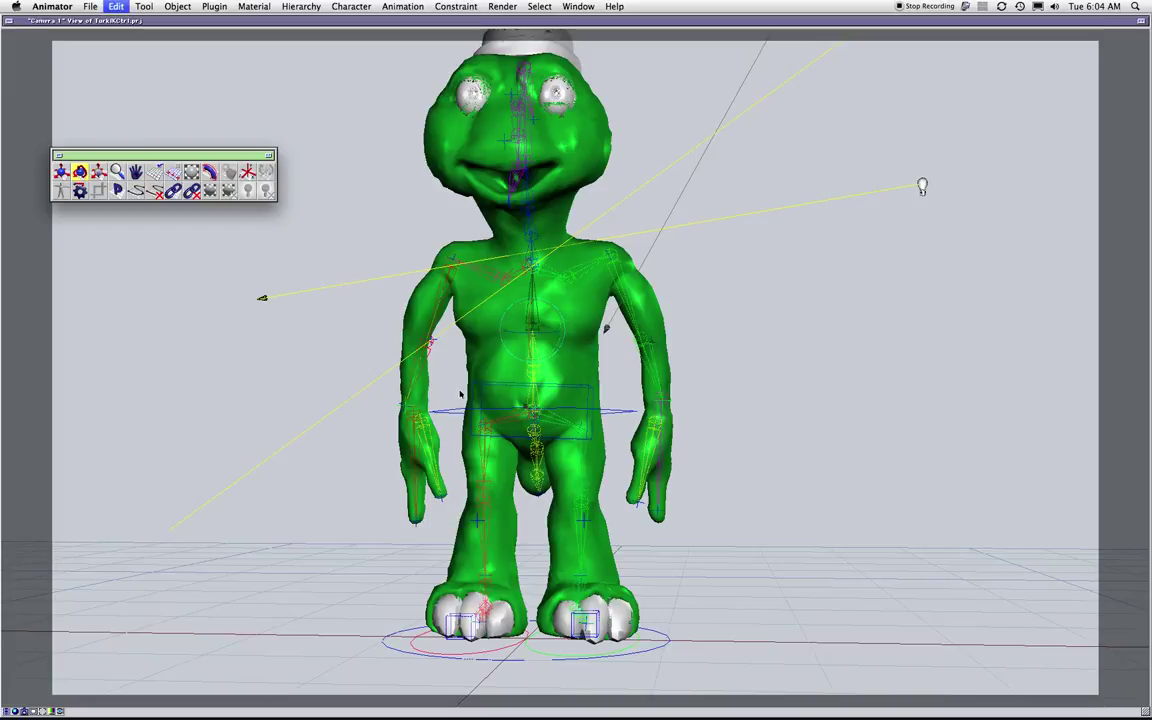
pyautogui.press('super+z')
pyautogui.press('super+z')
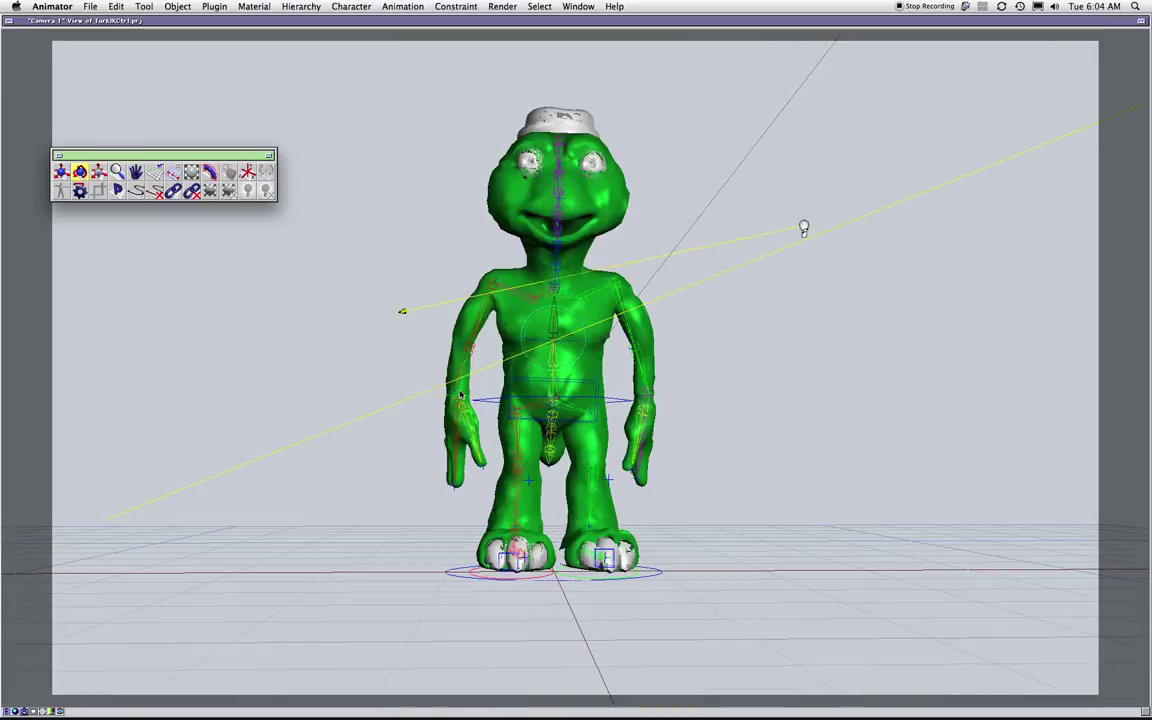
pyautogui.press('super+z')
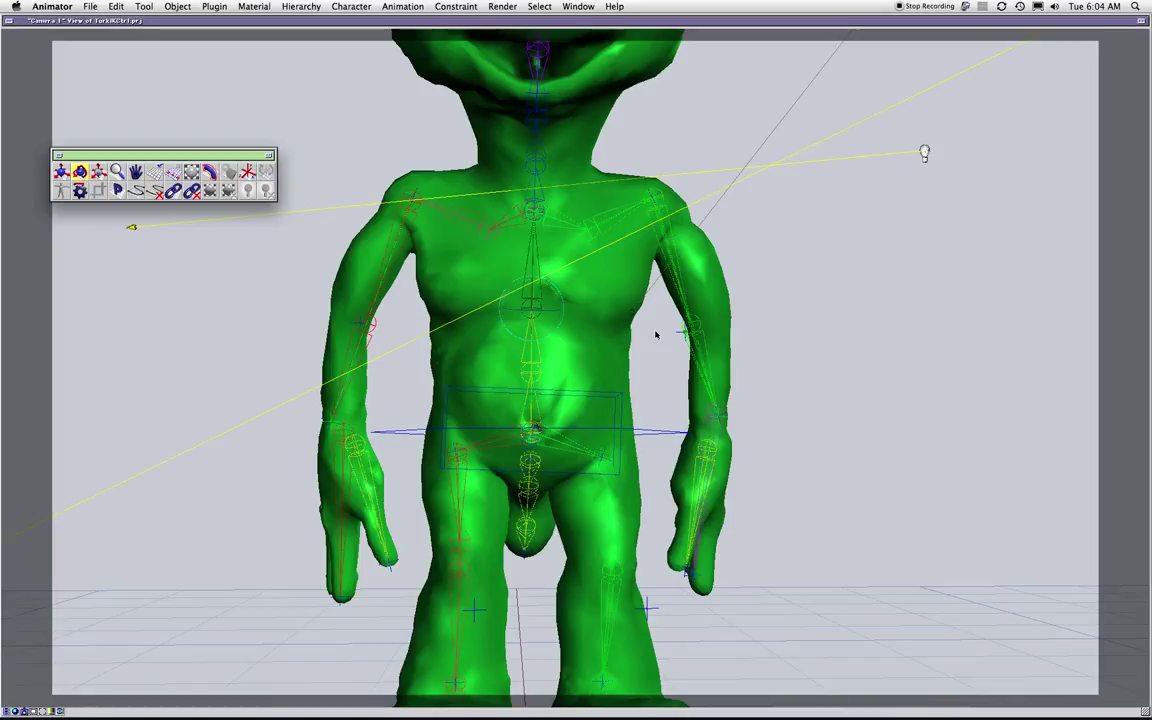
# - Check the rotation values of Spine_1 and set the X rotation of Spine_2 to 0
pyautogui.press('super+1')
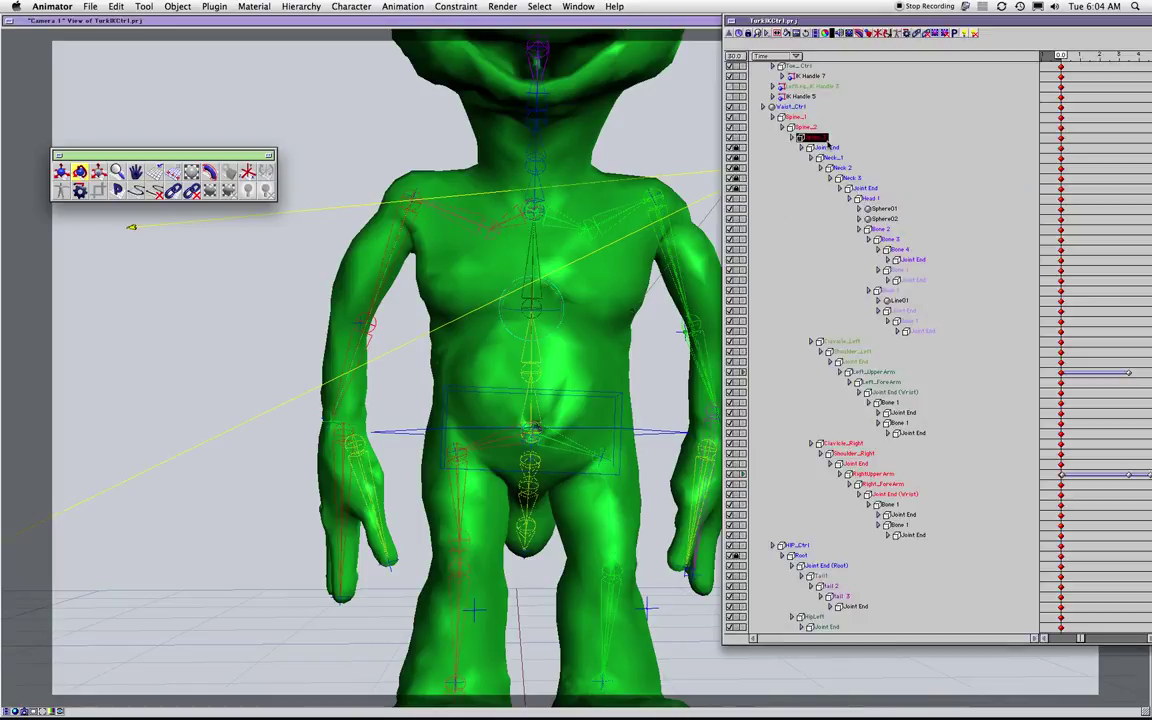
pyautogui.click(638, 335)
pyautogui.moveTo(638, 335); pyautogui.dragTo(319, 368, button='middle')
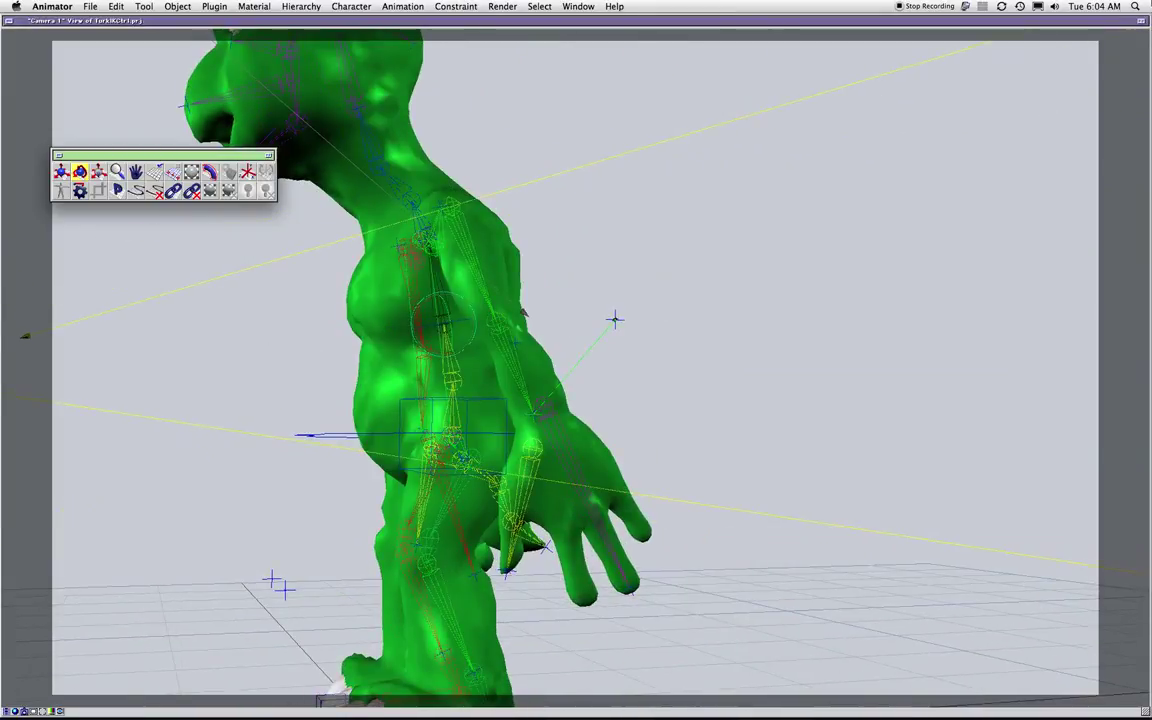
pyautogui.press('super+0')
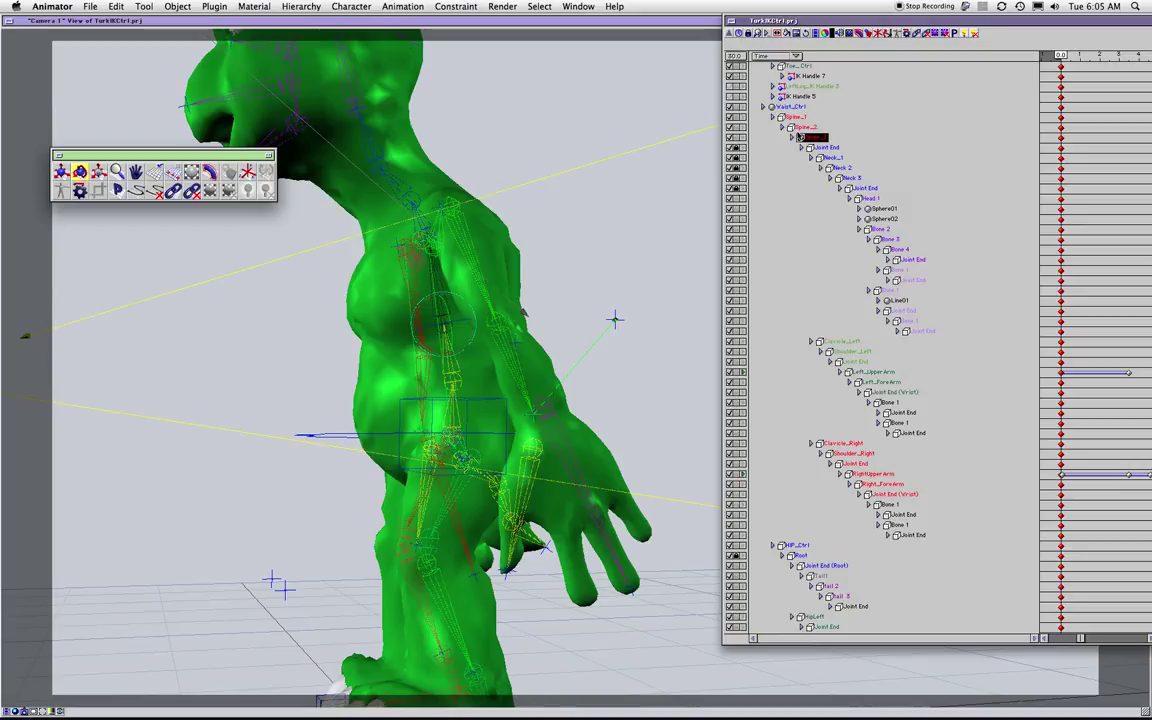
pyautogui.doubleClick(800, 118)
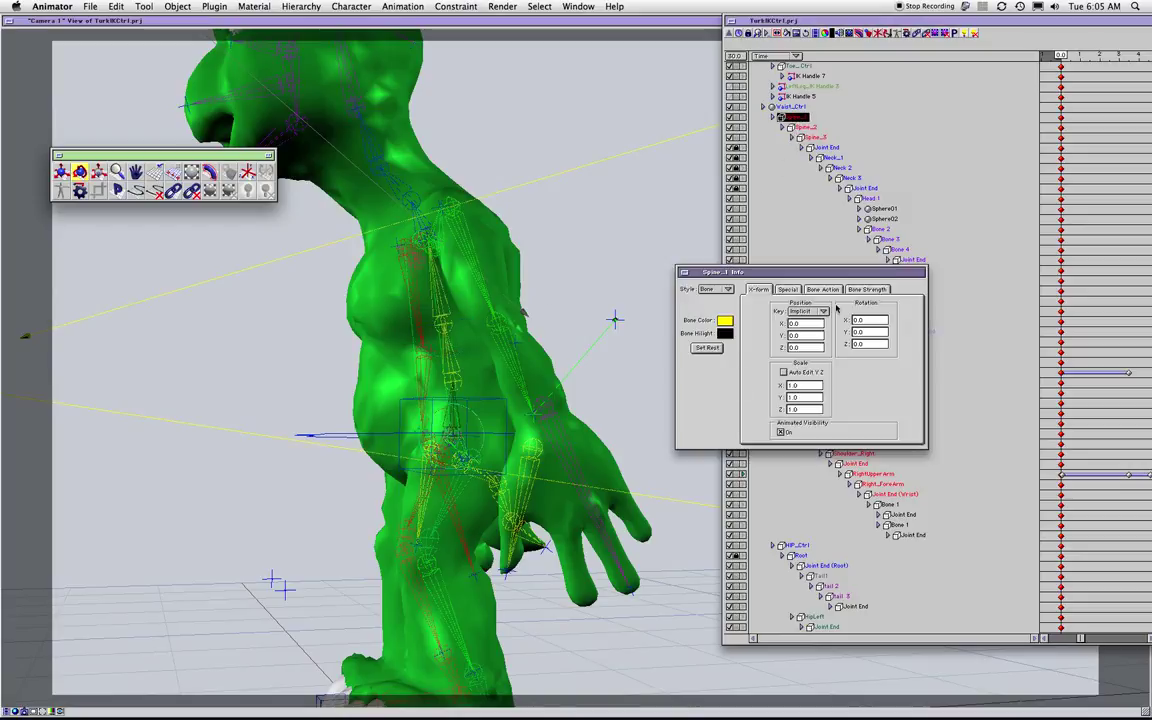
pyautogui.doubleClick(814, 127)
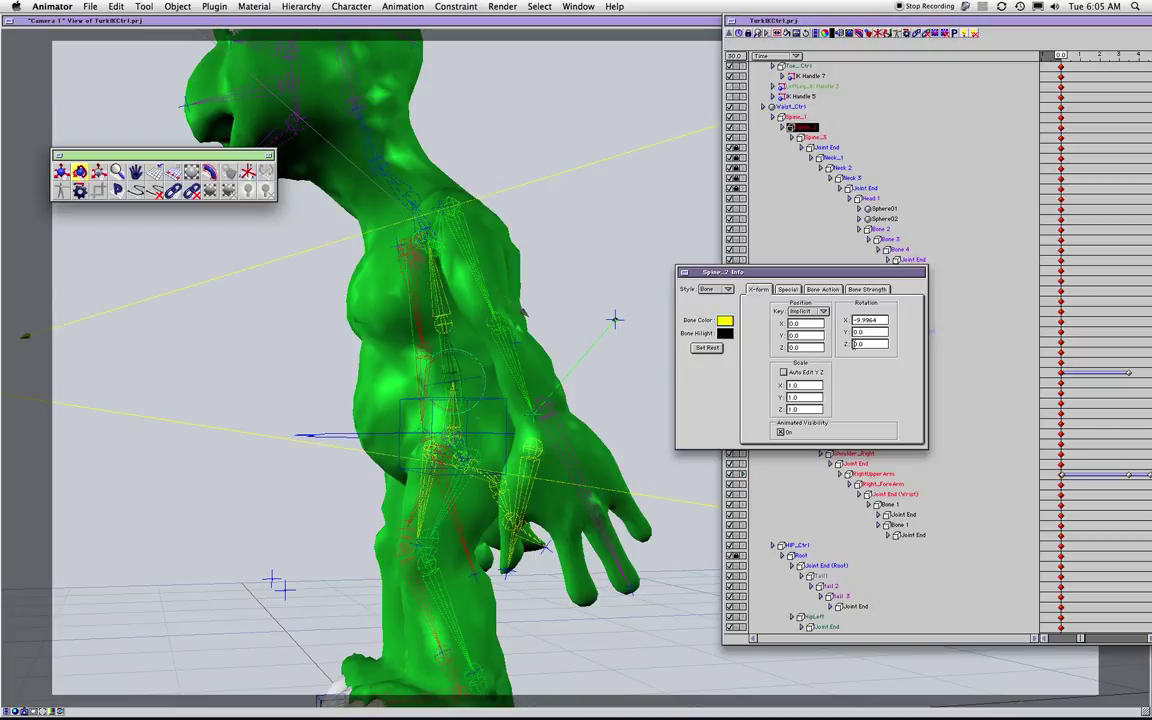
pyautogui.moveTo(874, 320); pyautogui.dragTo(800, 303)
pyautogui.write('0')
pyautogui.press('Tab')
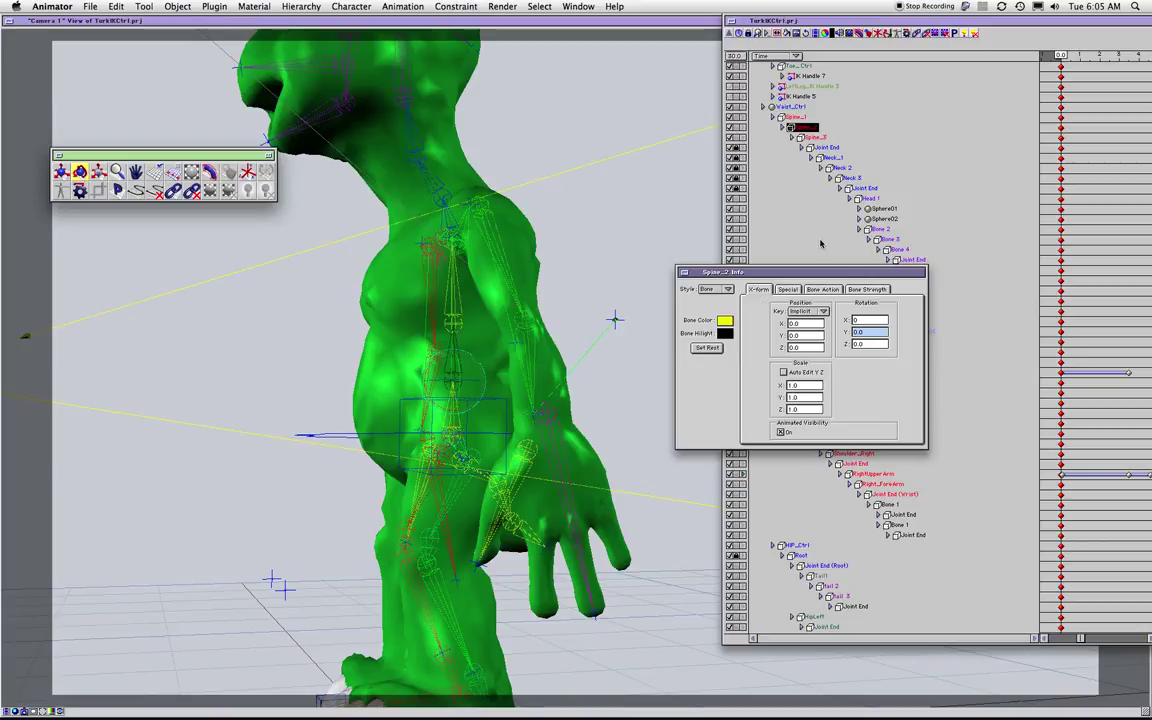
# - Set the X, Y and Z rotation of Spine_3 to 0
pyautogui.doubleClick(803, 138)
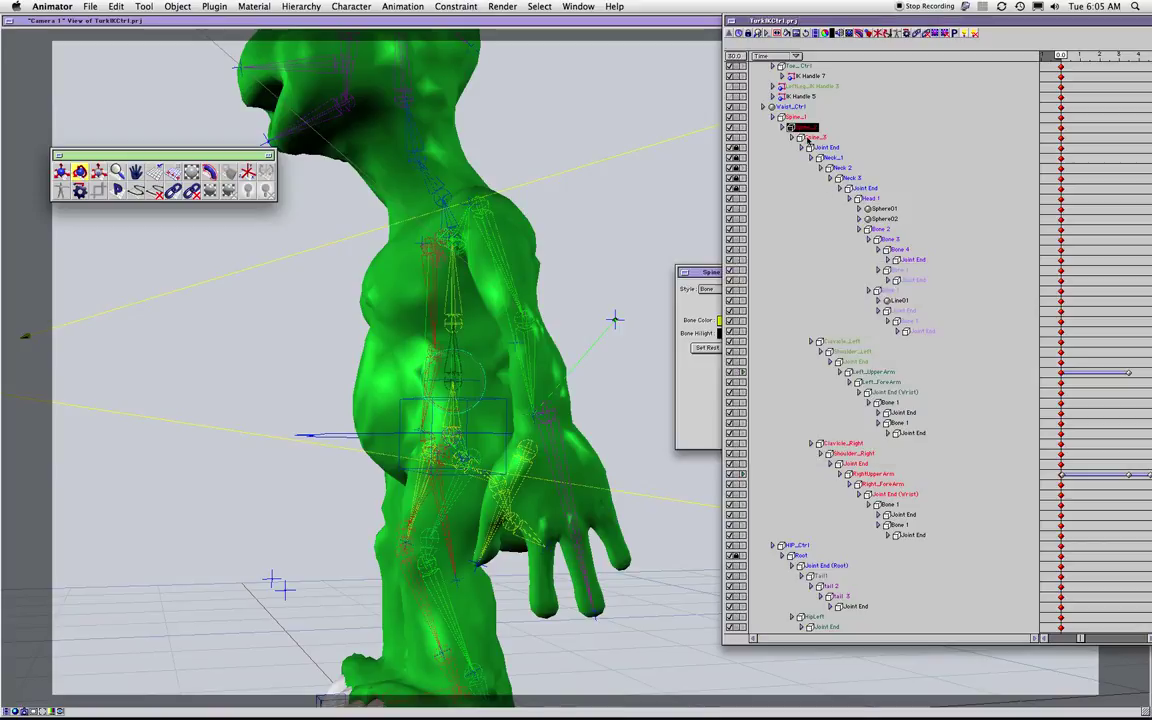
pyautogui.click(704, 392)
pyautogui.moveTo(879, 321); pyautogui.dragTo(842, 316)
pyautogui.write('0')
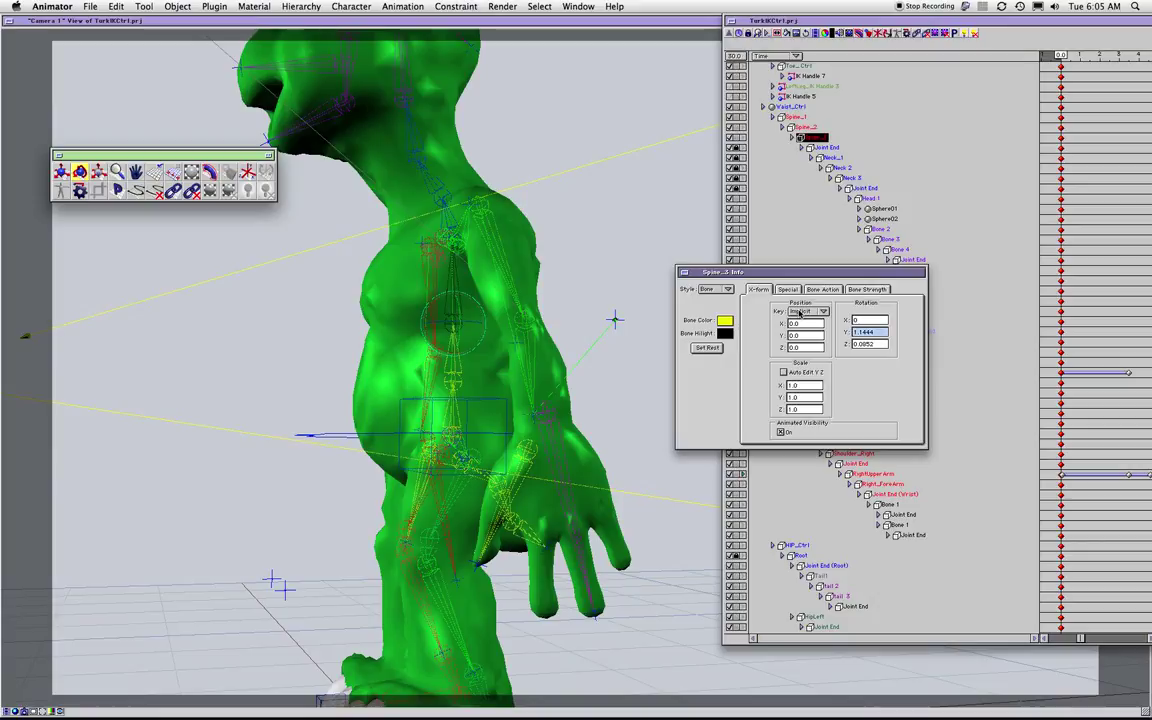
pyautogui.press('Tab')
pyautogui.write('0')
pyautogui.press('Tab')
pyautogui.write('0')
pyautogui.press('Return')
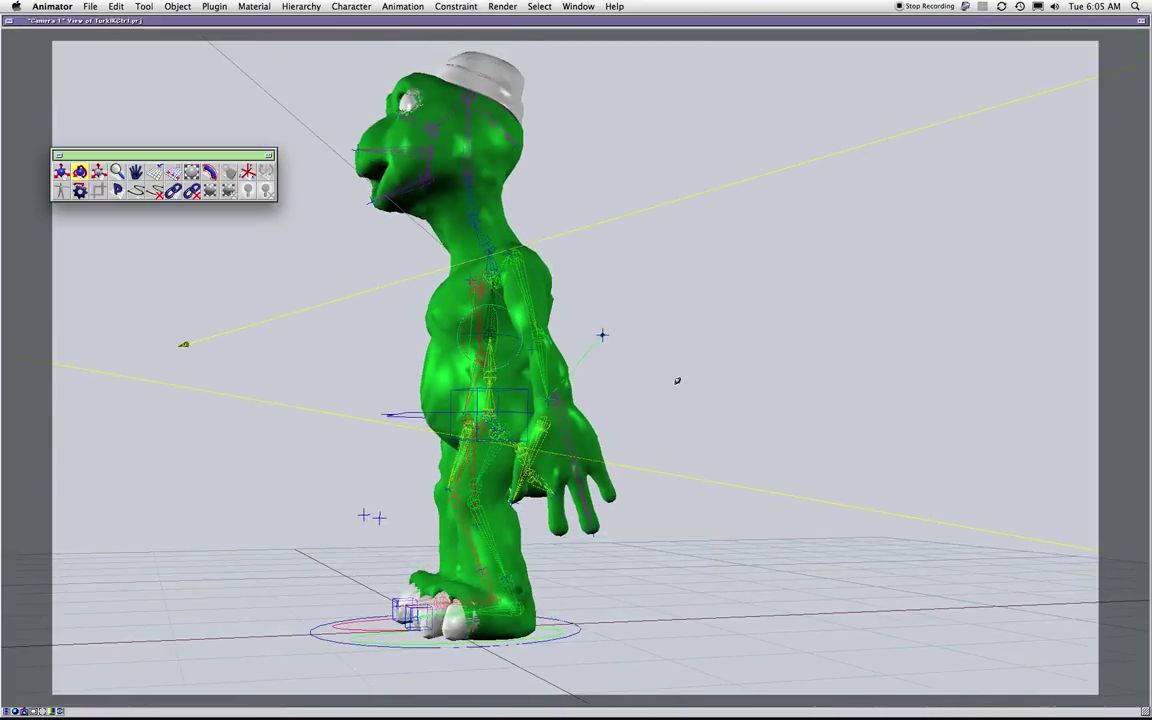
# - Move the left arm's pole vector control, LeftArm_PV, slightly inward and upward beside the forearm
pyautogui.moveTo(676, 381); pyautogui.dragTo(1036, 375, button='middle')
pyautogui.scroll(3, 979, 473)
pyautogui.moveTo(979, 473); pyautogui.dragTo(880, 419, button='middle')
pyautogui.moveTo(766, 440); pyautogui.dragTo(908, 465, button='middle')
pyautogui.moveTo(711, 420); pyautogui.dragTo(702, 298, button='middle')
pyautogui.click(705, 327)
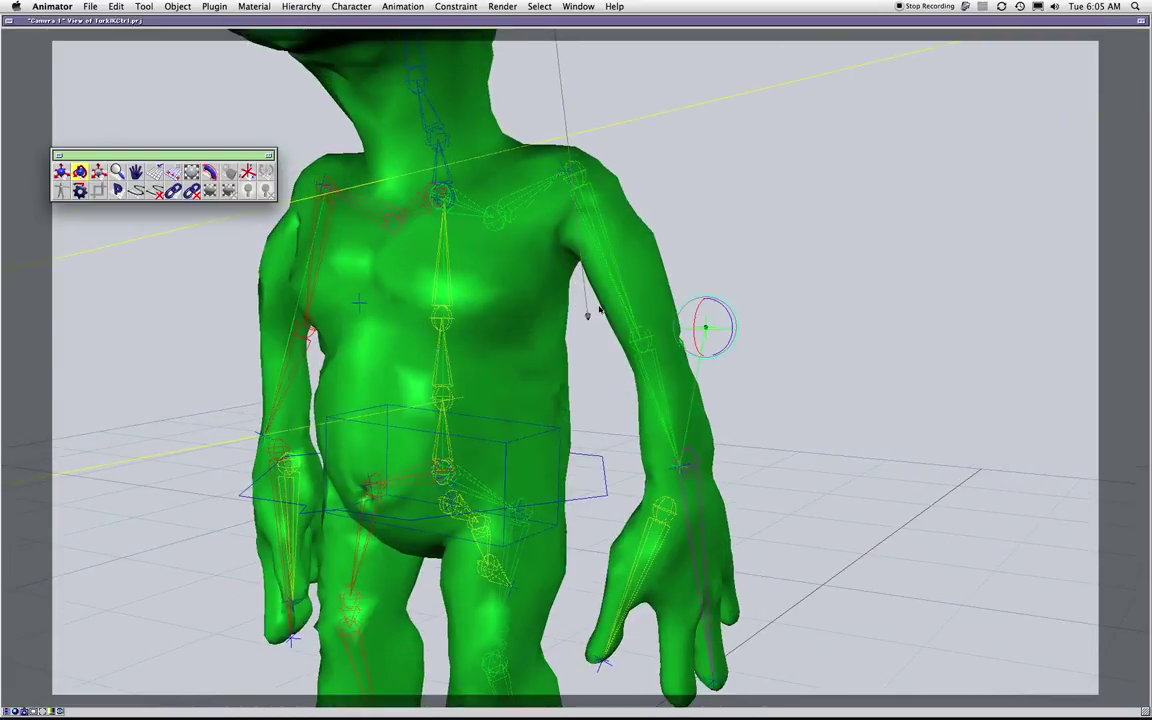
pyautogui.press('n')
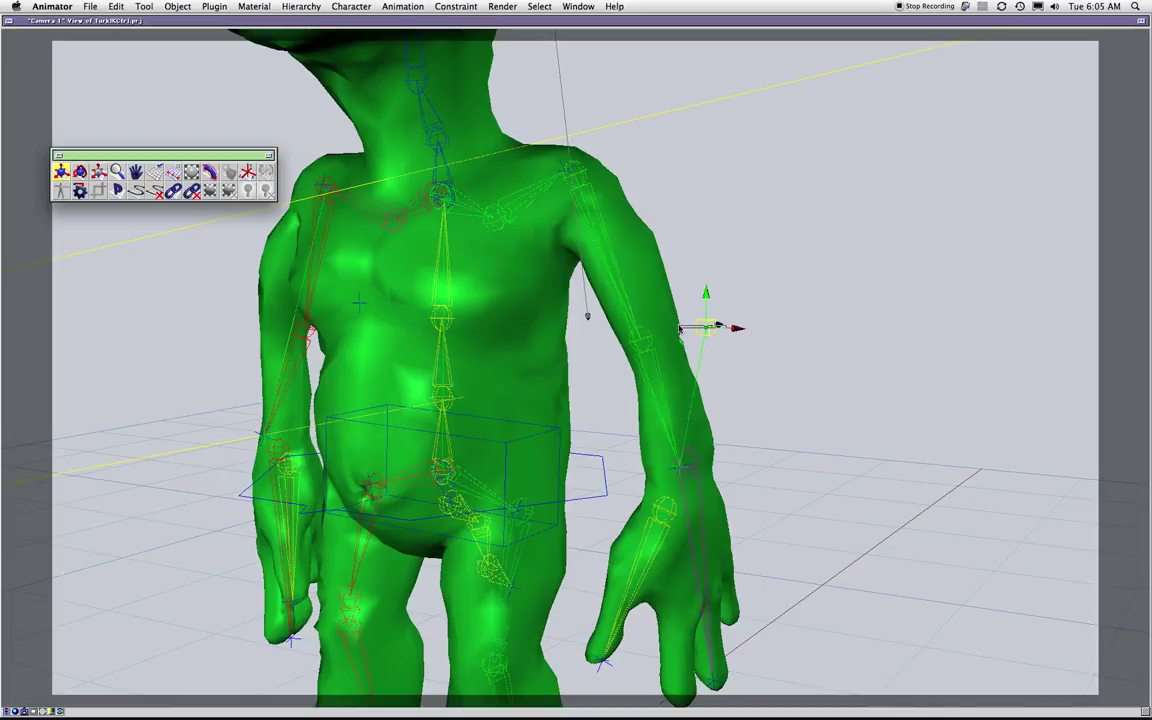
pyautogui.moveTo(705, 327)
pyautogui.mouseDown()
pyautogui.moveTo(590, 316)
pyautogui.moveTo(771, 327)
pyautogui.moveTo(648, 322)
pyautogui.moveTo(735, 315)
pyautogui.moveTo(690, 316)
pyautogui.mouseUp()
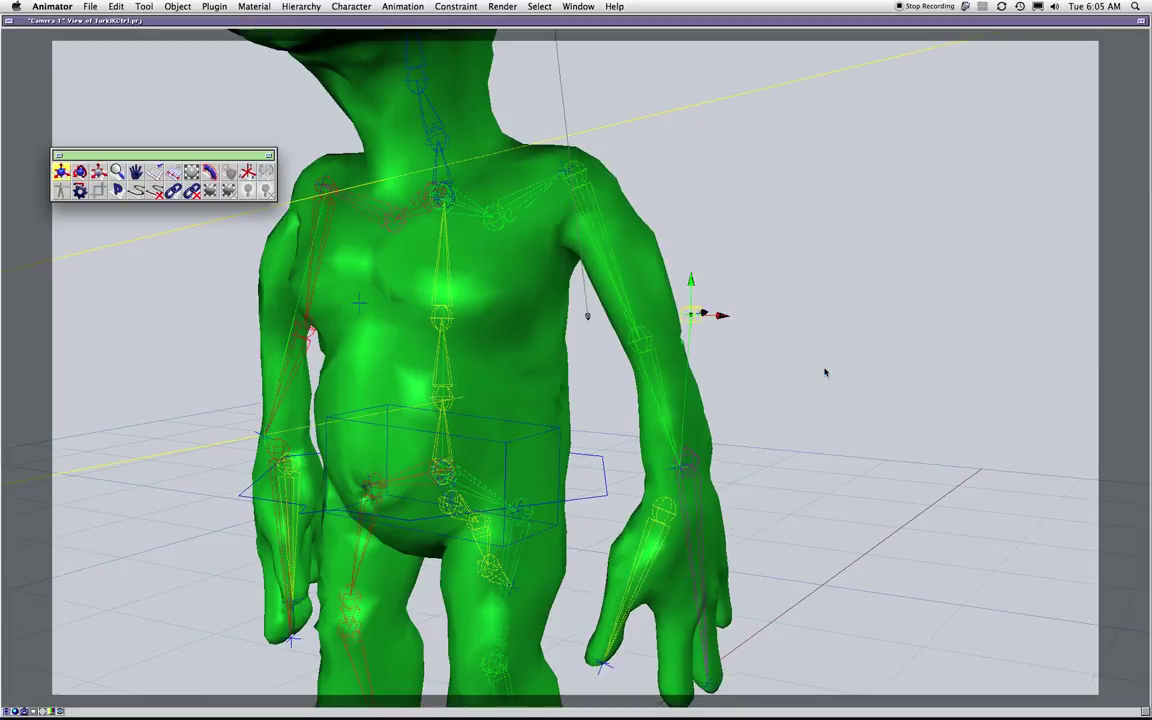
pyautogui.scroll(-2, 802, 363)
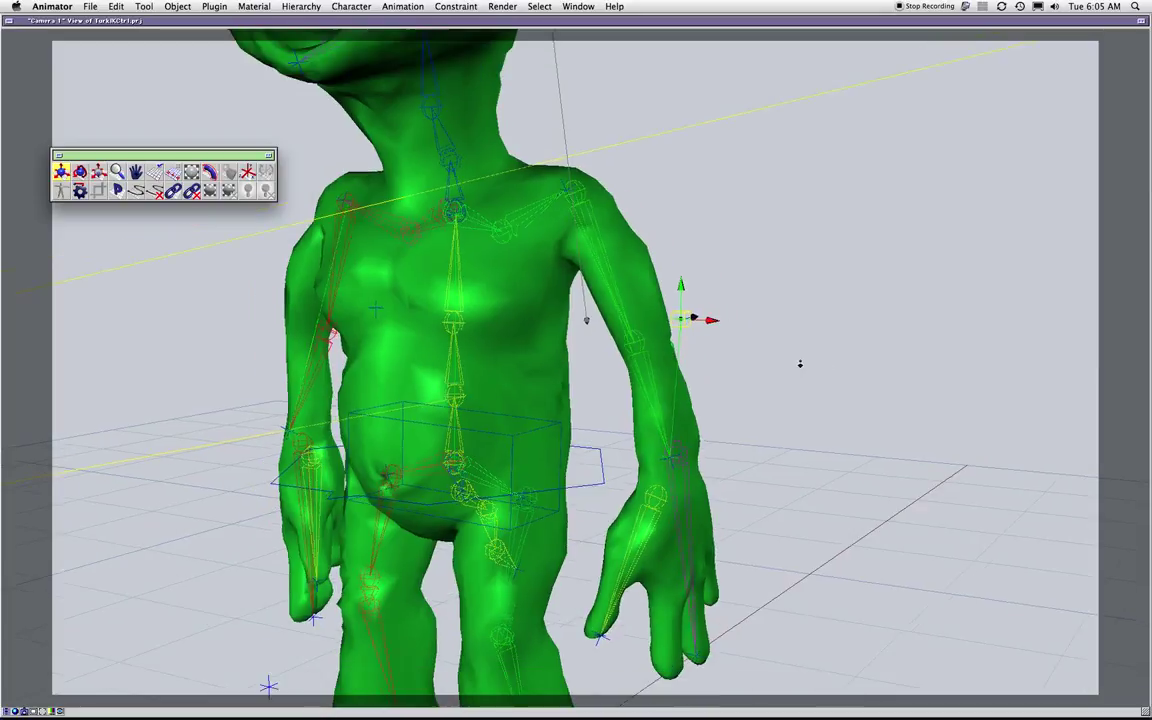
# - Delete IK Handle 9 from the project
pyautogui.click(1145, 21)
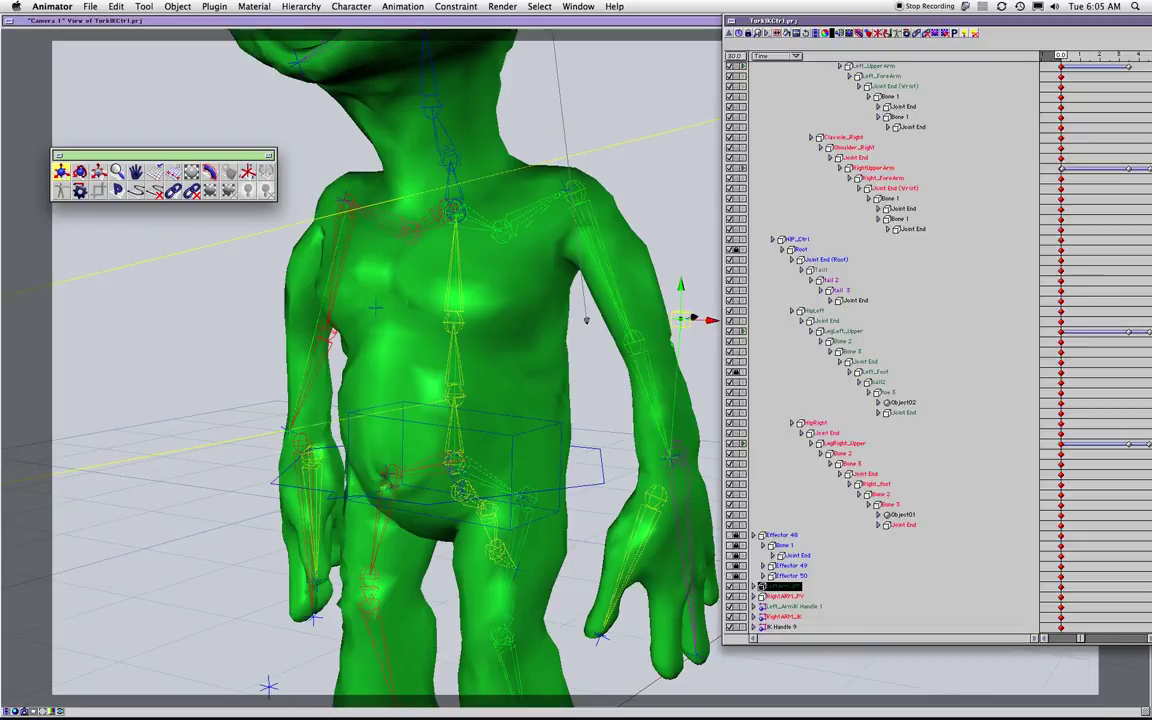
pyautogui.click(767, 628)
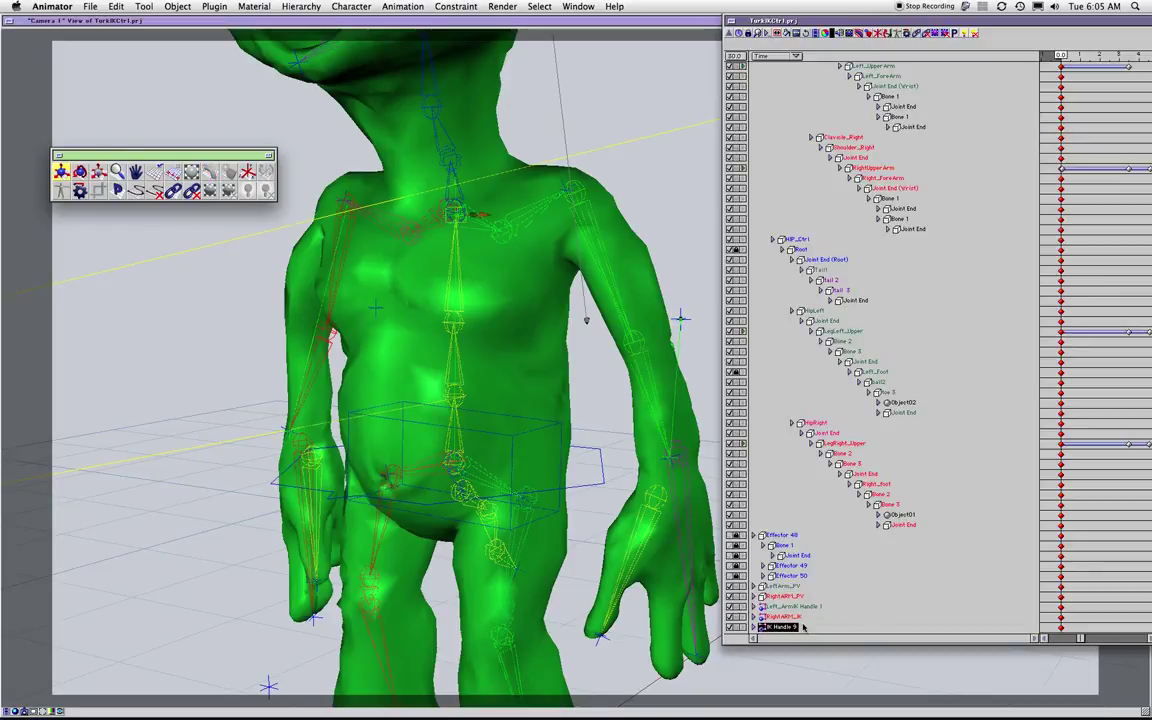
pyautogui.press('Delete')
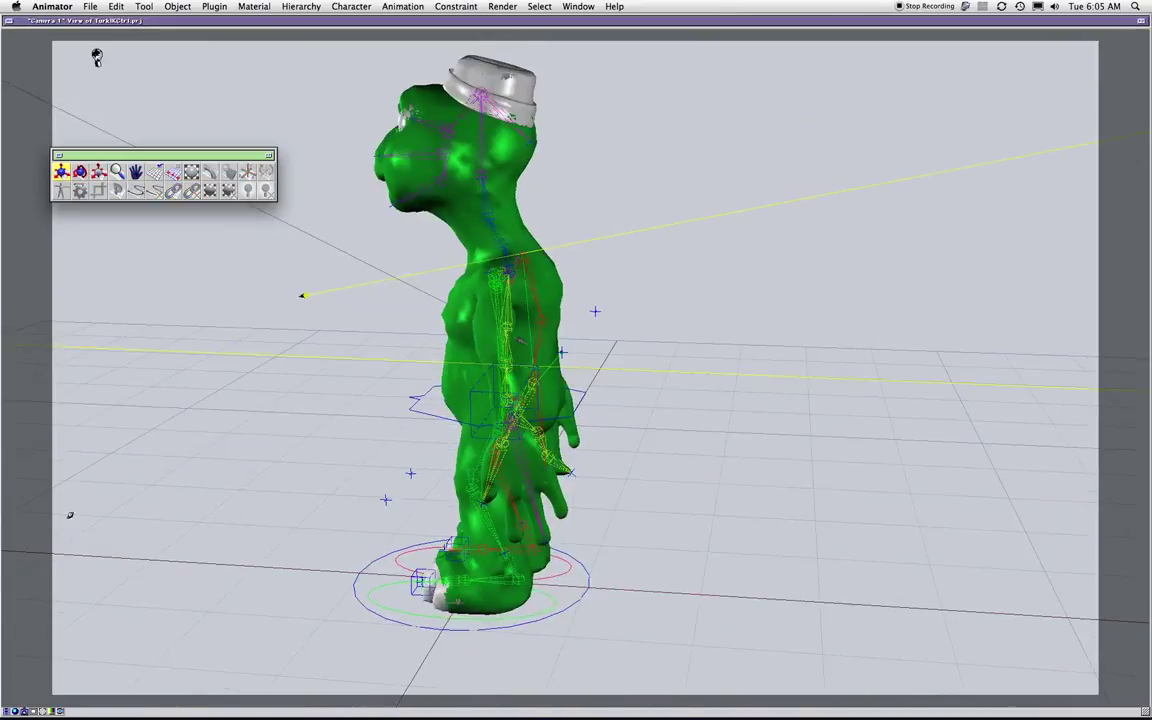
# - Examine the spine from the character's side, selecting Spine_1 and Spine_2 in turn
pyautogui.moveTo(643, 516); pyautogui.dragTo(739, 525, button='middle')
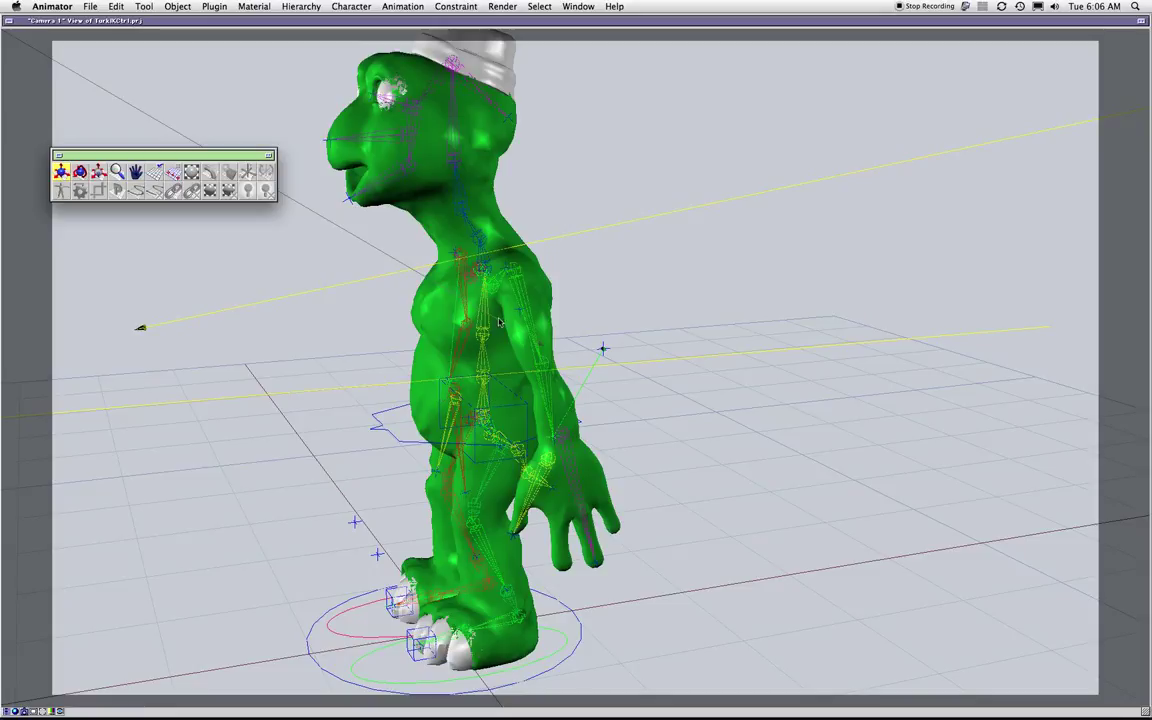
pyautogui.scroll(3, 446, 368)
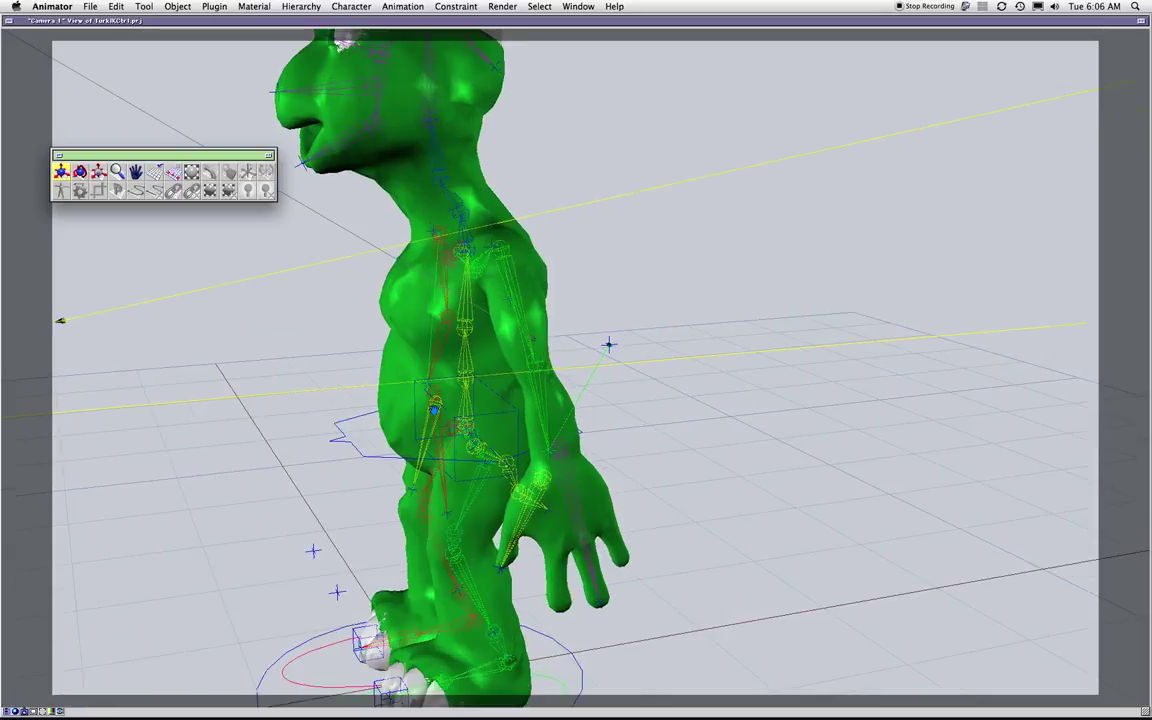
pyautogui.moveTo(391, 367); pyautogui.dragTo(692, 391, button='middle')
pyautogui.moveTo(507, 404); pyautogui.dragTo(585, 367, button='middle')
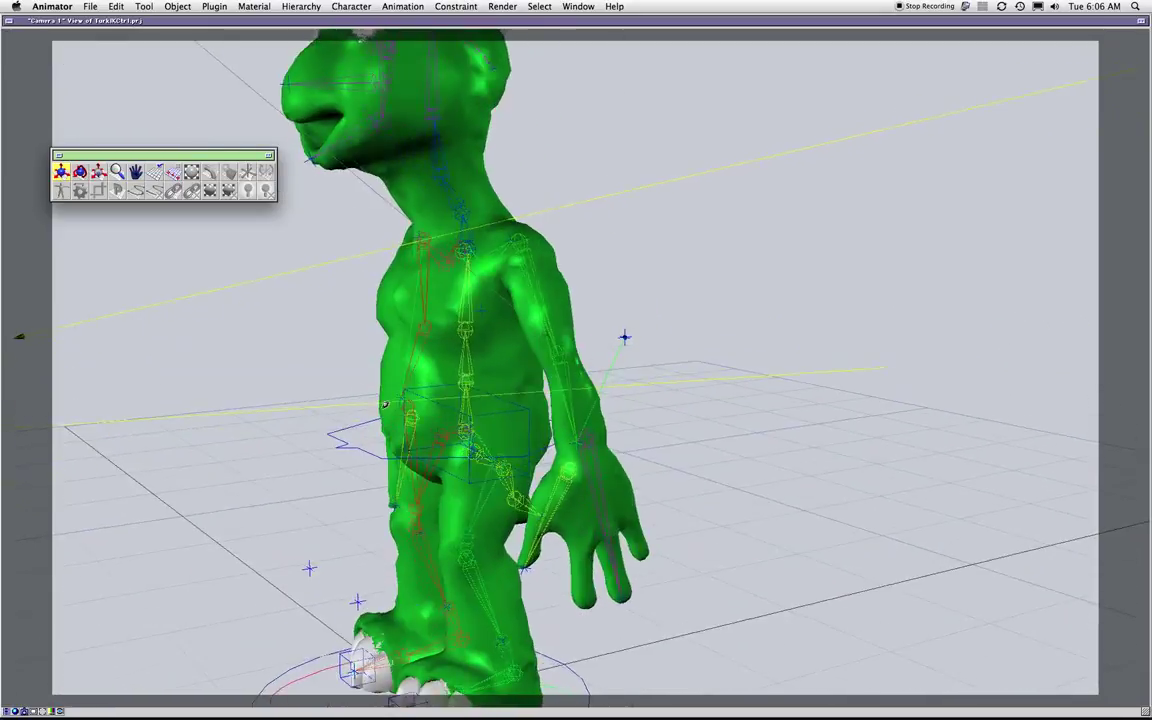
pyautogui.press('super+grave')
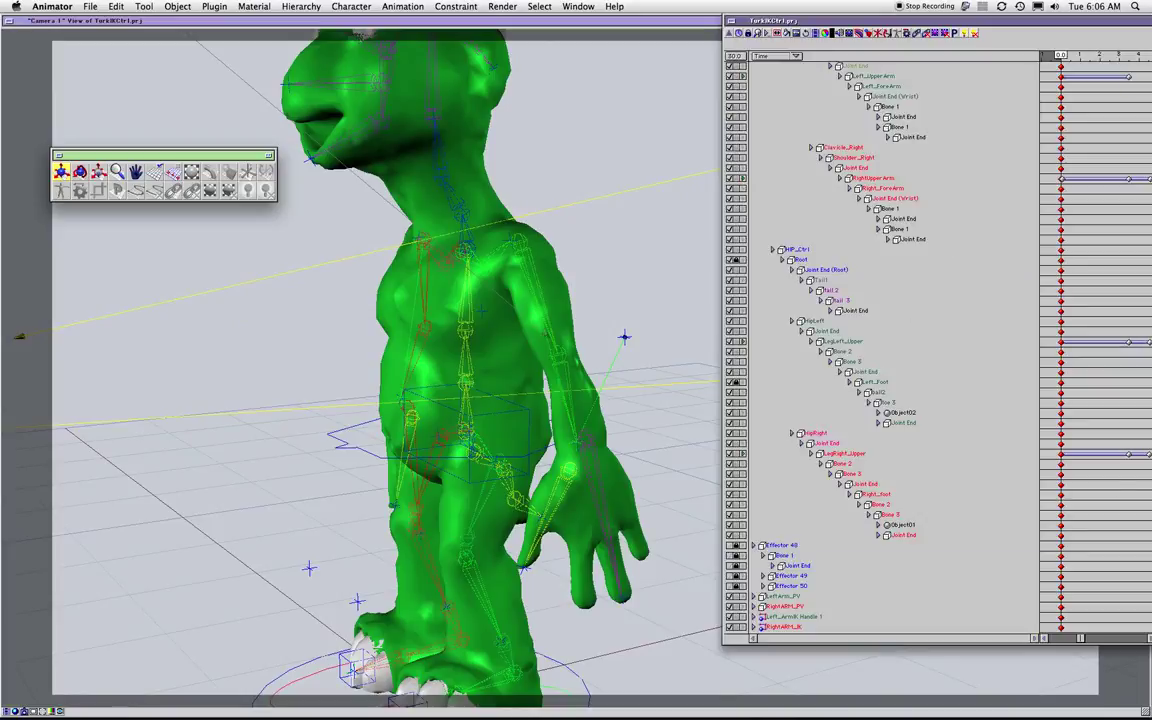
pyautogui.scroll(10, 1029, 373)
pyautogui.scroll(-1, 1029, 373)
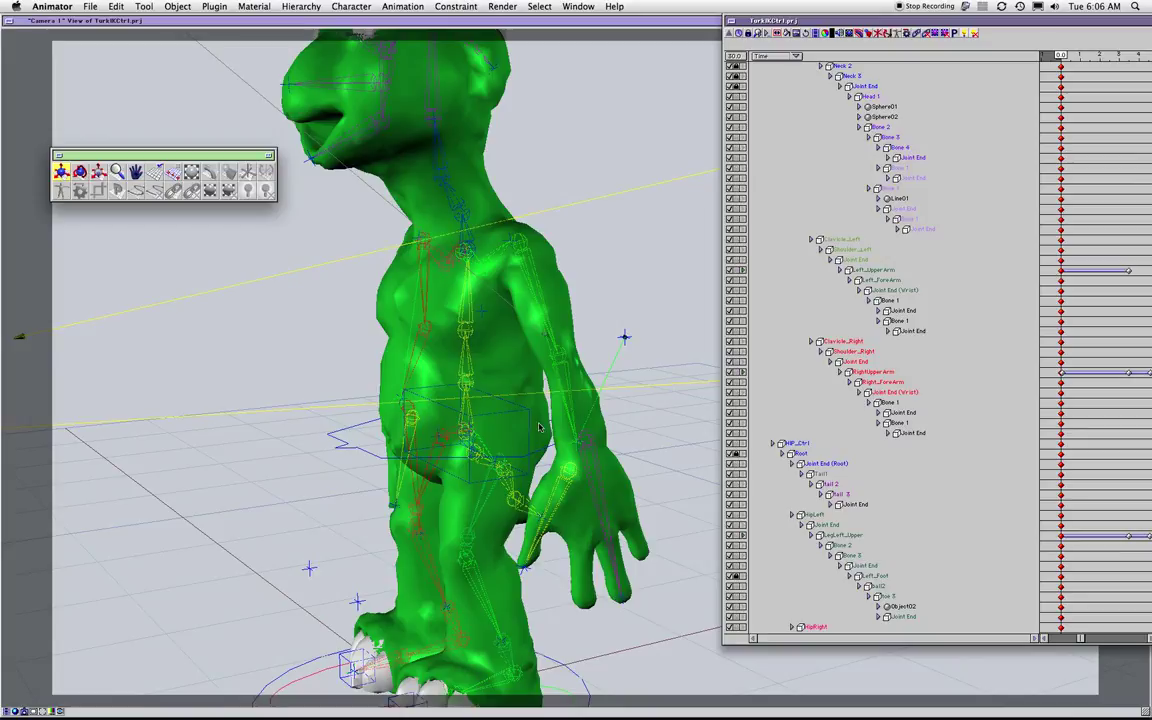
pyautogui.press('super+t')
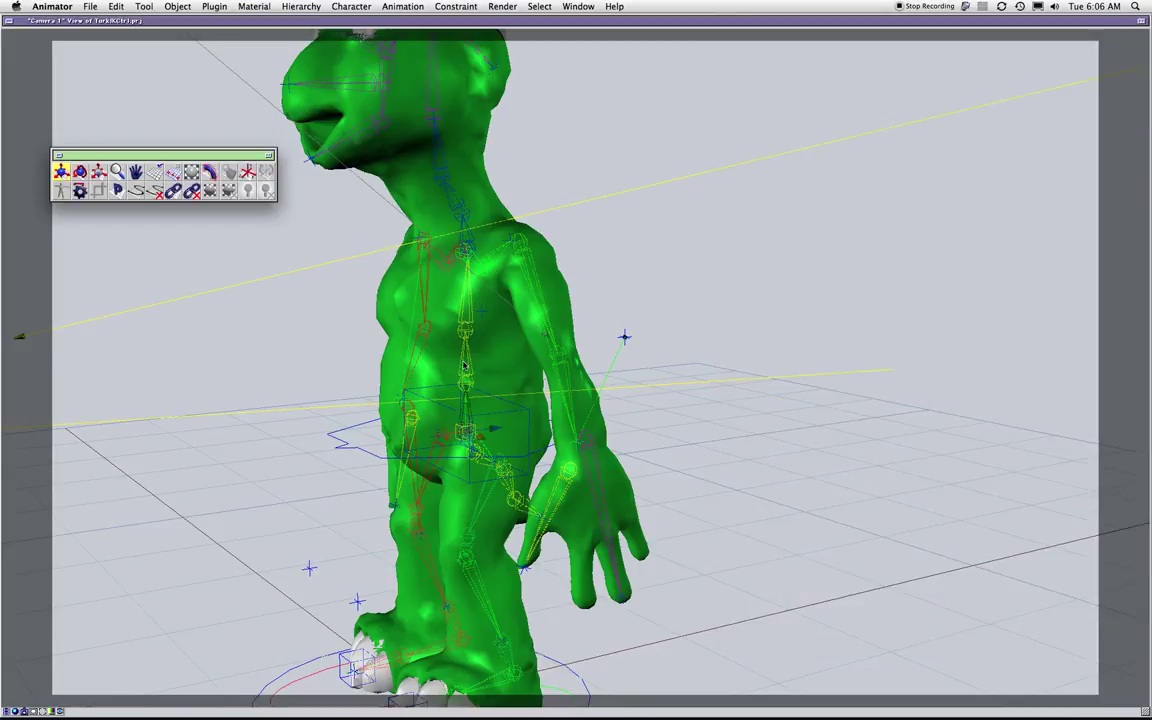
pyautogui.click(464, 362)
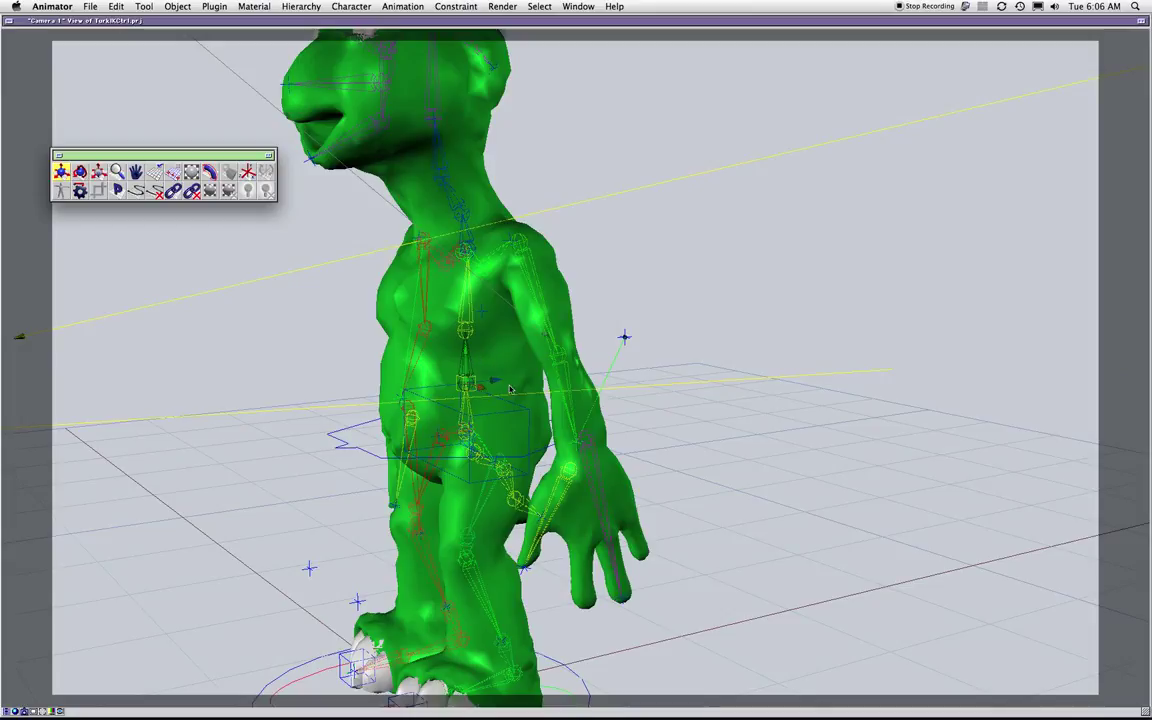
pyautogui.moveTo(498, 391); pyautogui.dragTo(492, 375, button='middle')
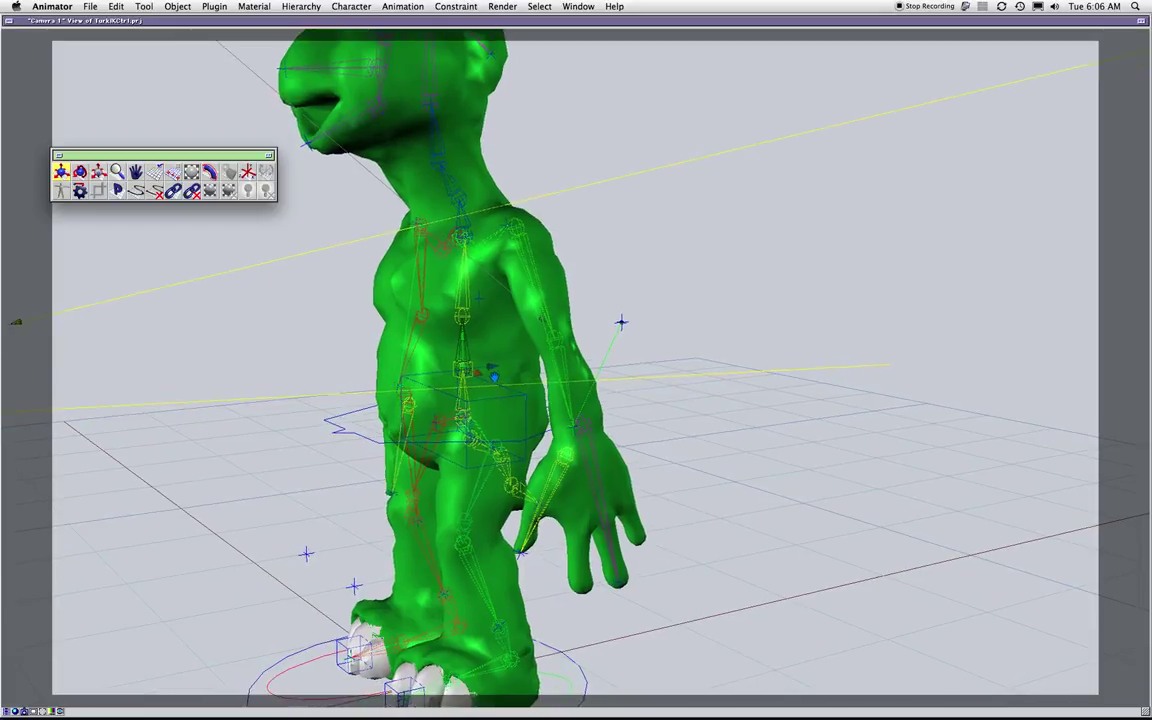
pyautogui.moveTo(492, 375); pyautogui.dragTo(538, 366, button='right')
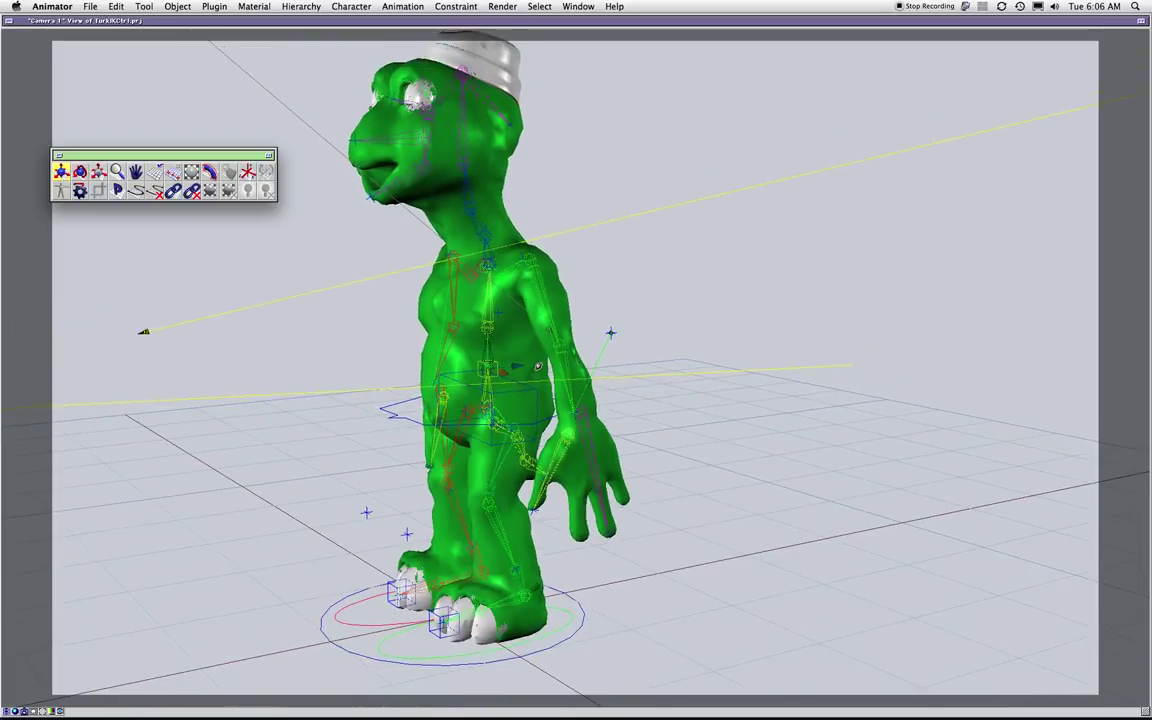
# - Examine the torso's bones from the side and front of the character, selecting the Spine_3 bone
pyautogui.moveTo(538, 366); pyautogui.dragTo(319, 355, button='middle')
pyautogui.press('r')
pyautogui.scroll(4, 461, 395)
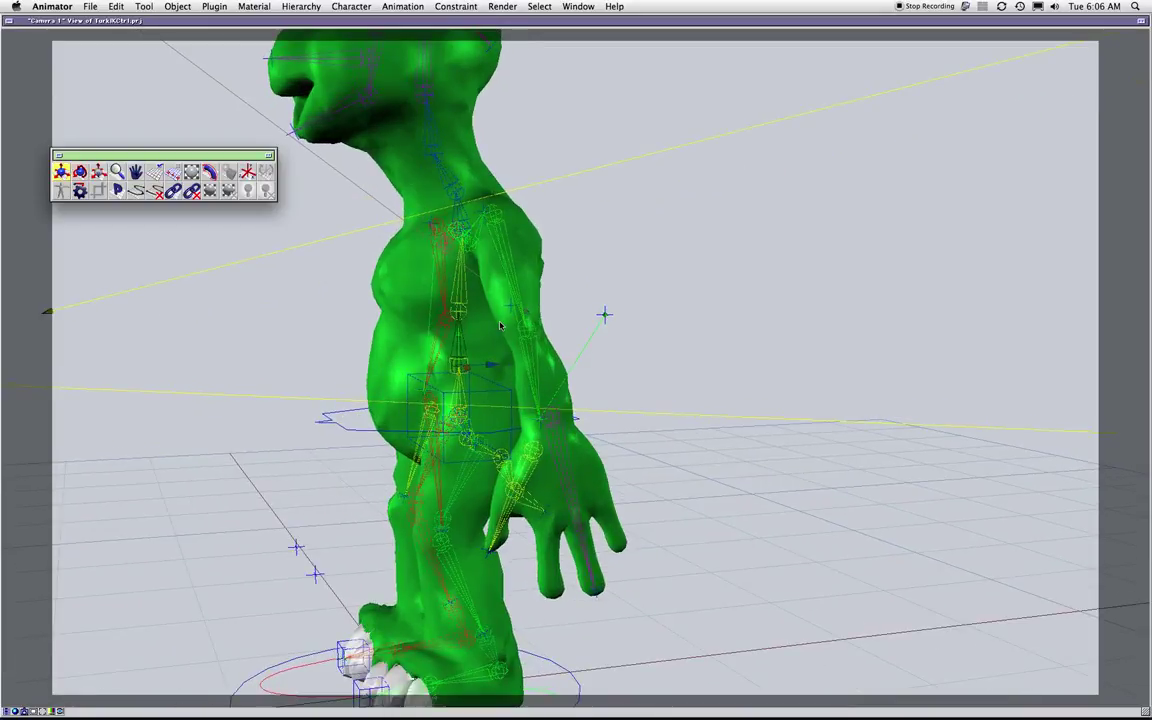
pyautogui.moveTo(491, 337); pyautogui.dragTo(823, 316, button='middle')
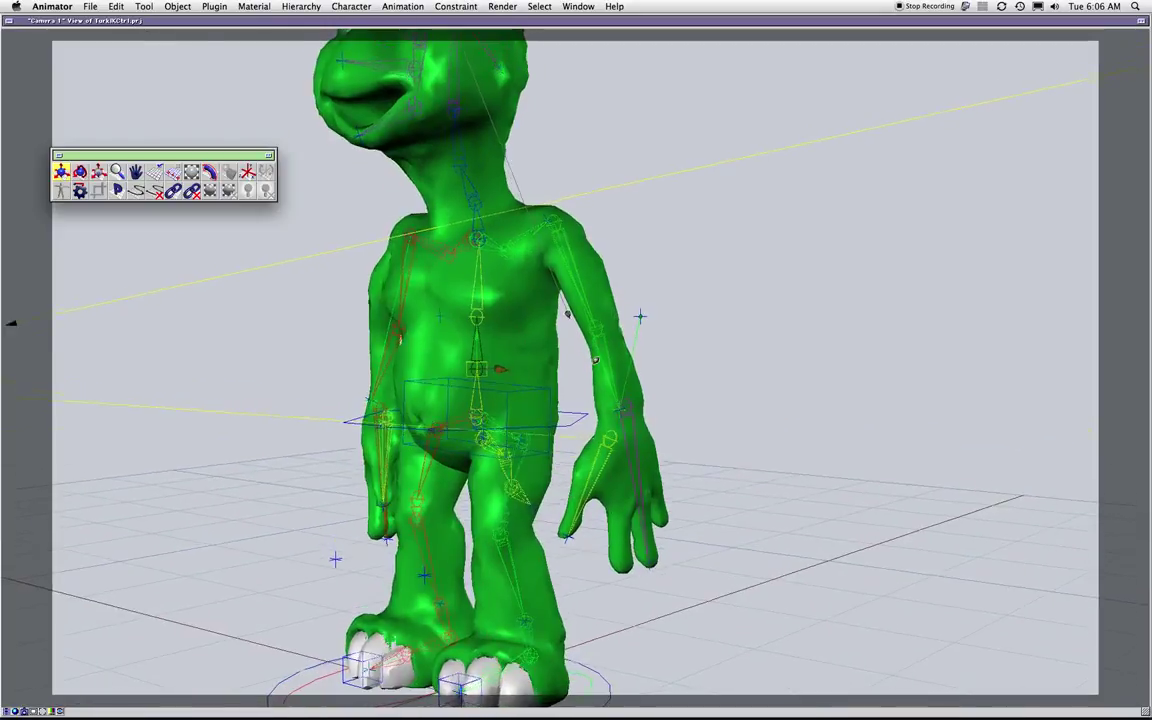
pyautogui.moveTo(597, 350); pyautogui.dragTo(498, 317, button='middle')
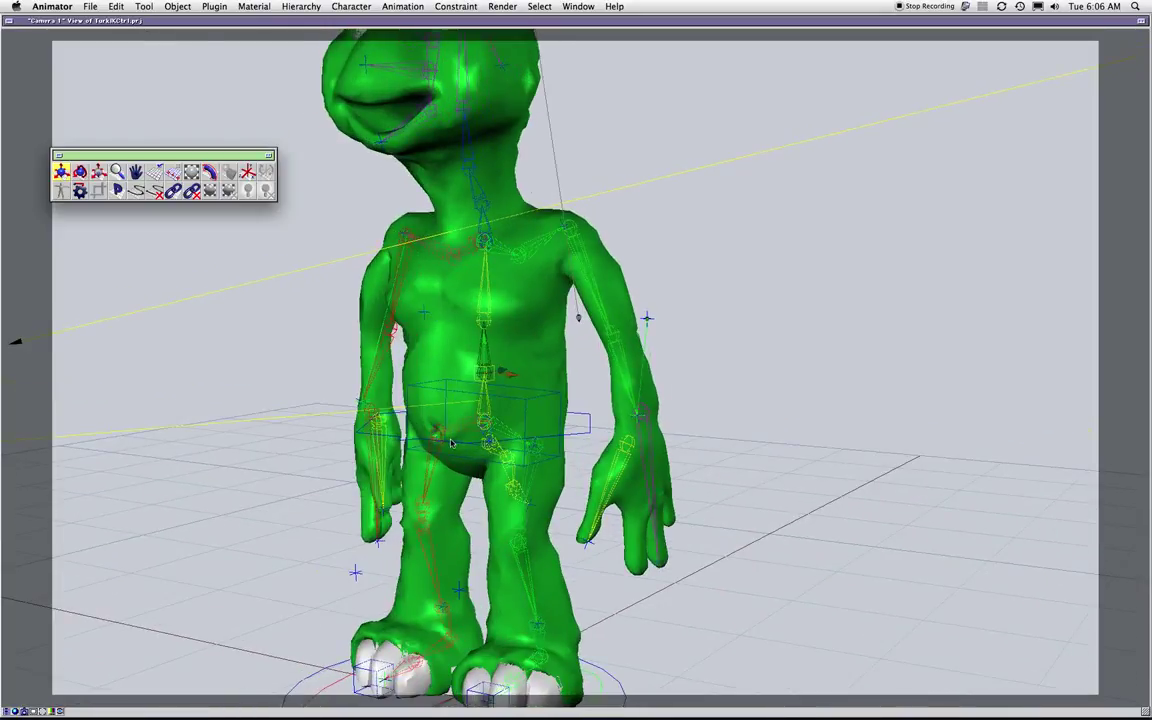
pyautogui.scroll(-3, 485, 359)
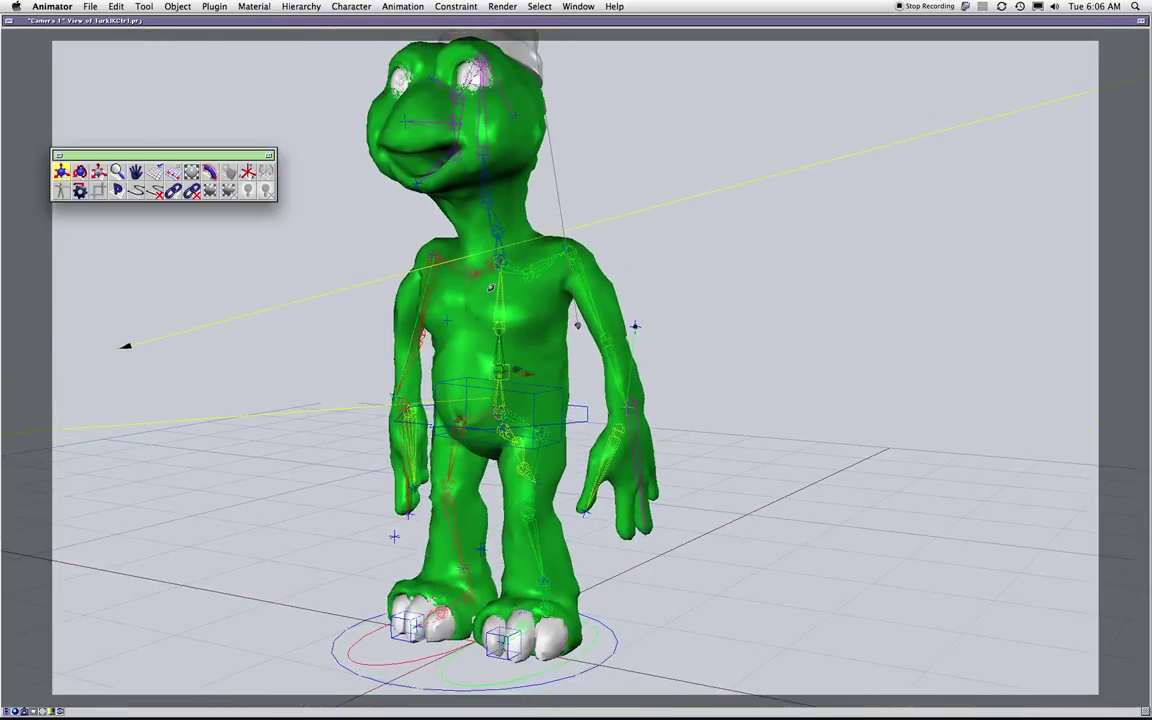
pyautogui.scroll(5, 521, 314)
pyautogui.moveTo(439, 319)
pyautogui.mouseDown(button='middle')
pyautogui.moveTo(774, 275)
pyautogui.moveTo(631, 276)
pyautogui.moveTo(694, 293)
pyautogui.moveTo(697, 316)
pyautogui.moveTo(616, 377)
pyautogui.moveTo(431, 295)
pyautogui.mouseUp(button='middle')
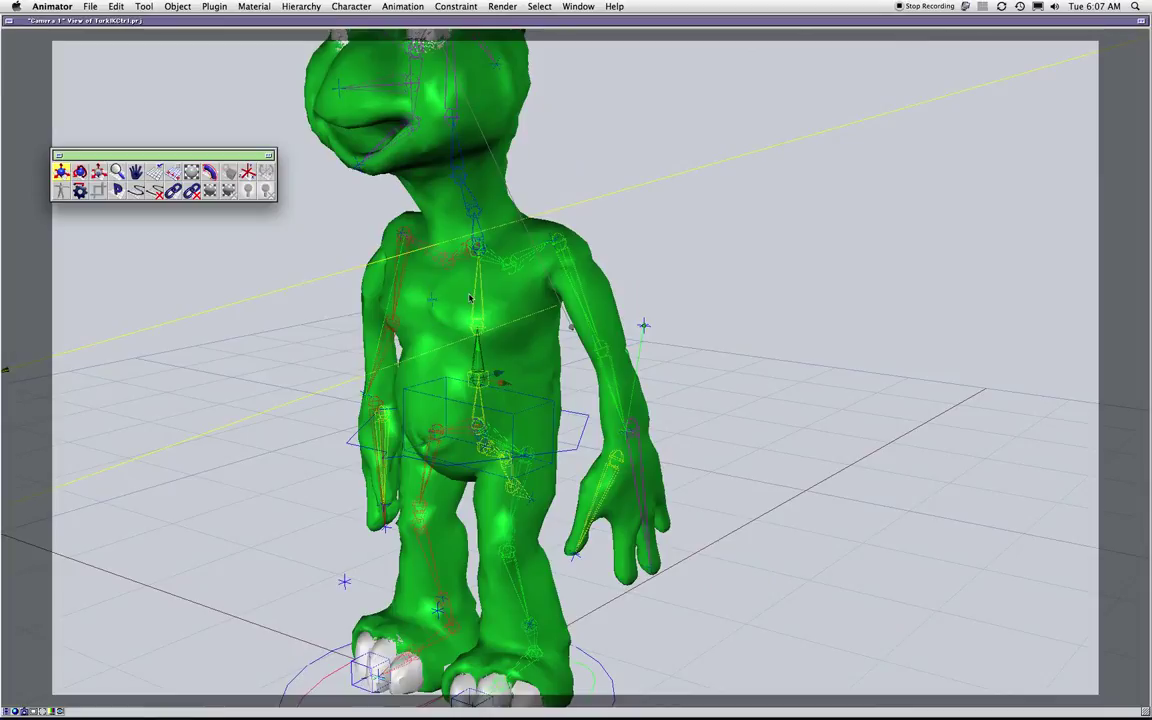
pyautogui.click(475, 326)
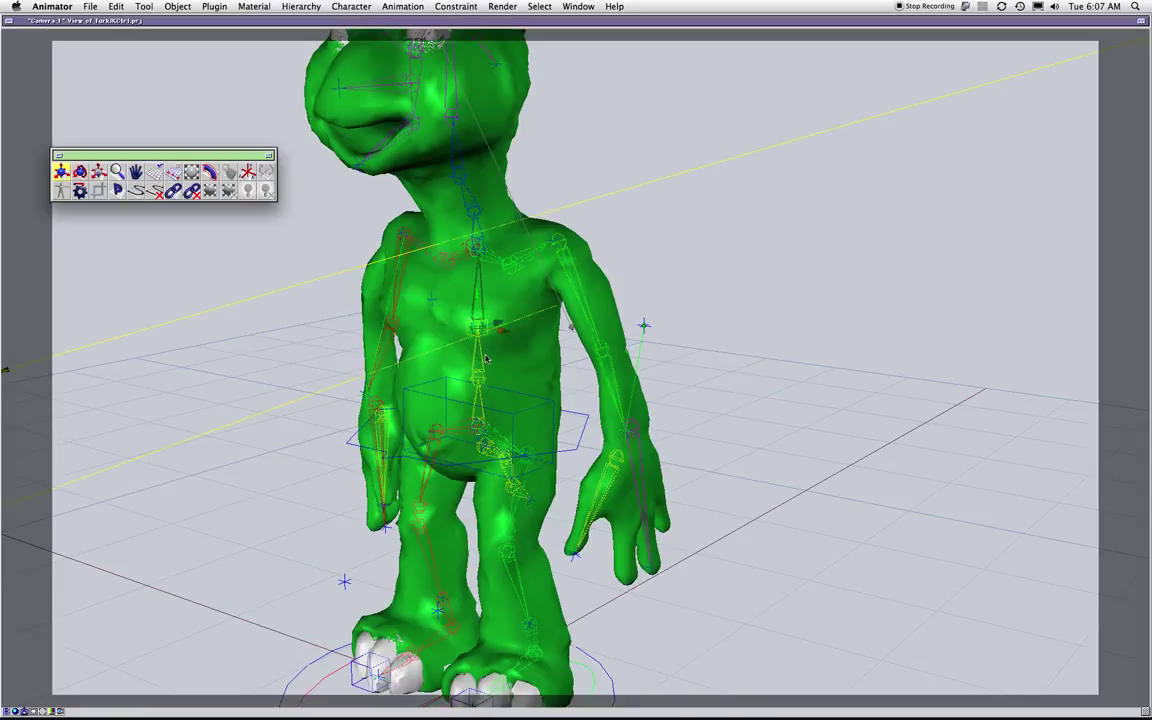
# - Inspect the whole character from several angles and distances, and clear the bone selection
pyautogui.press('z')
pyautogui.moveTo(603, 450); pyautogui.dragTo(562, 462)
pyautogui.press('t')
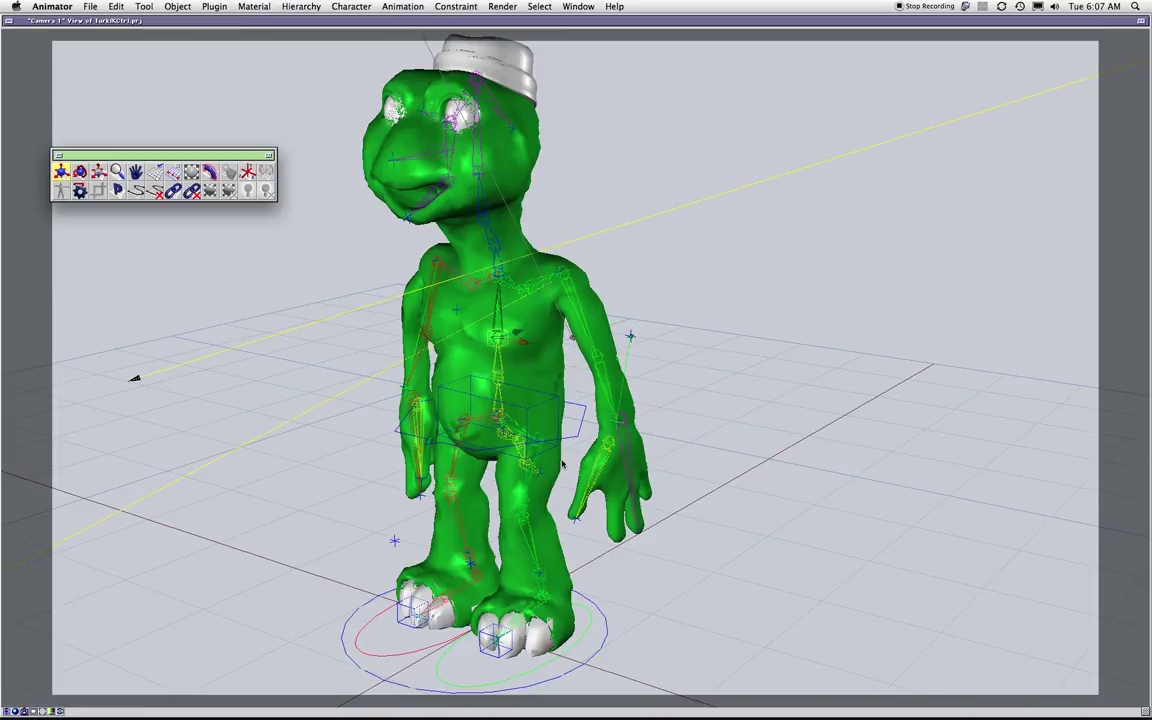
pyautogui.scroll(-4, 562, 464)
pyautogui.moveTo(562, 464); pyautogui.dragTo(588, 378)
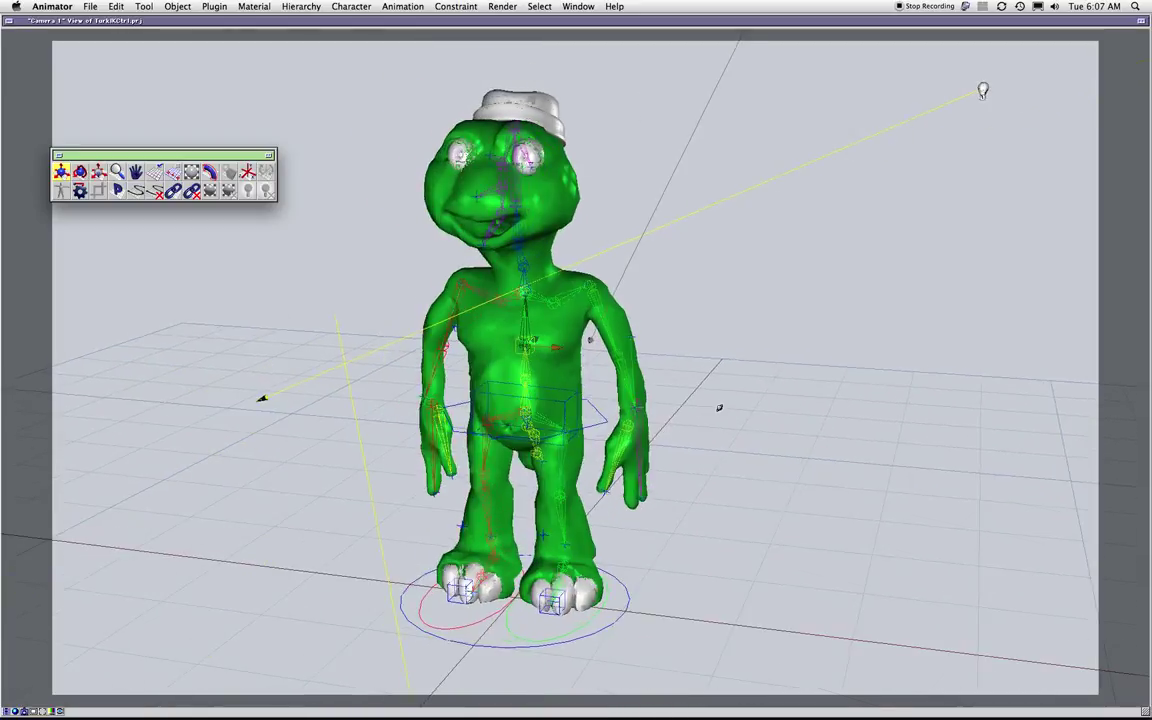
pyautogui.scroll(4, 588, 380)
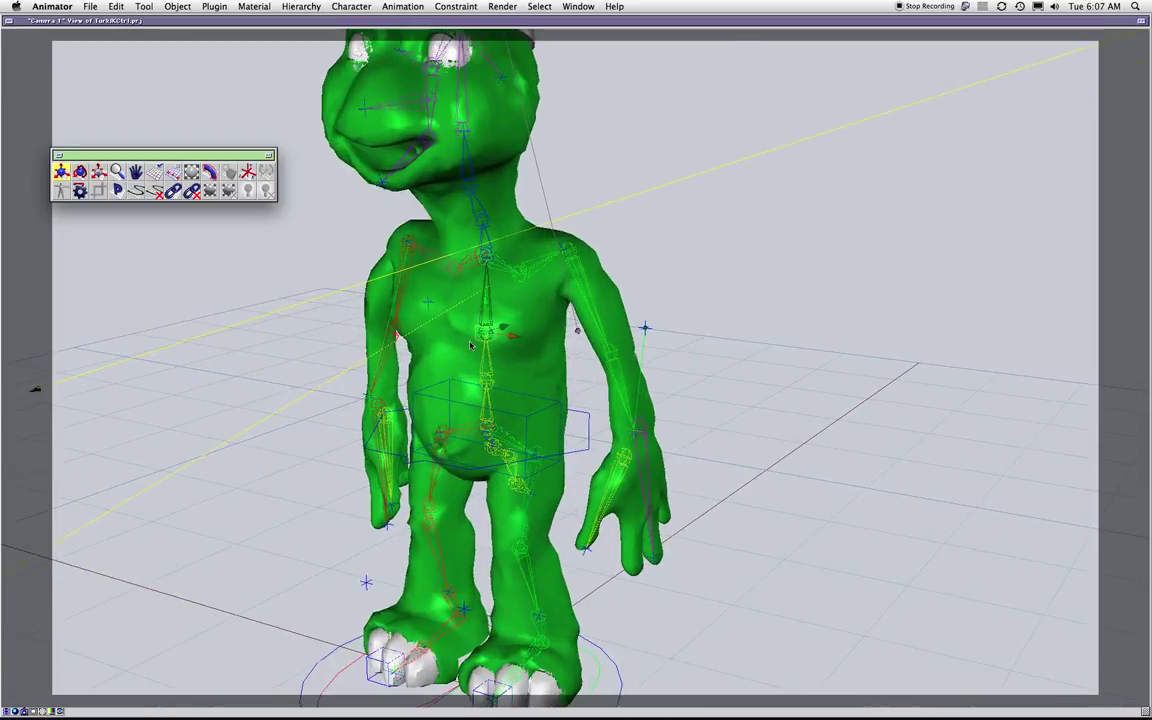
pyautogui.scroll(-4, 424, 344)
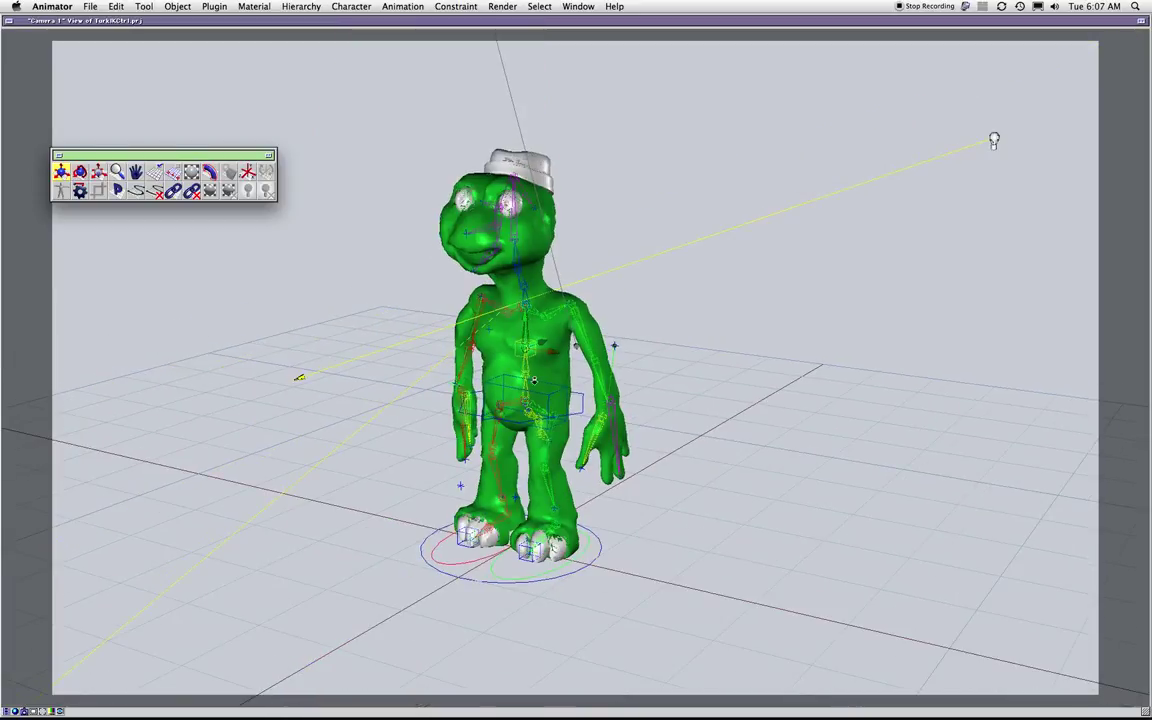
pyautogui.moveTo(534, 380)
pyautogui.keyDown('alt'); pyautogui.mouseDown(button='right')
pyautogui.moveTo(550, 414)
pyautogui.moveTo(538, 388)
pyautogui.mouseUp(button='right'); pyautogui.keyUp('alt')
pyautogui.keyDown('alt'); pyautogui.moveTo(560, 385); pyautogui.dragTo(468, 320); pyautogui.keyUp('alt')
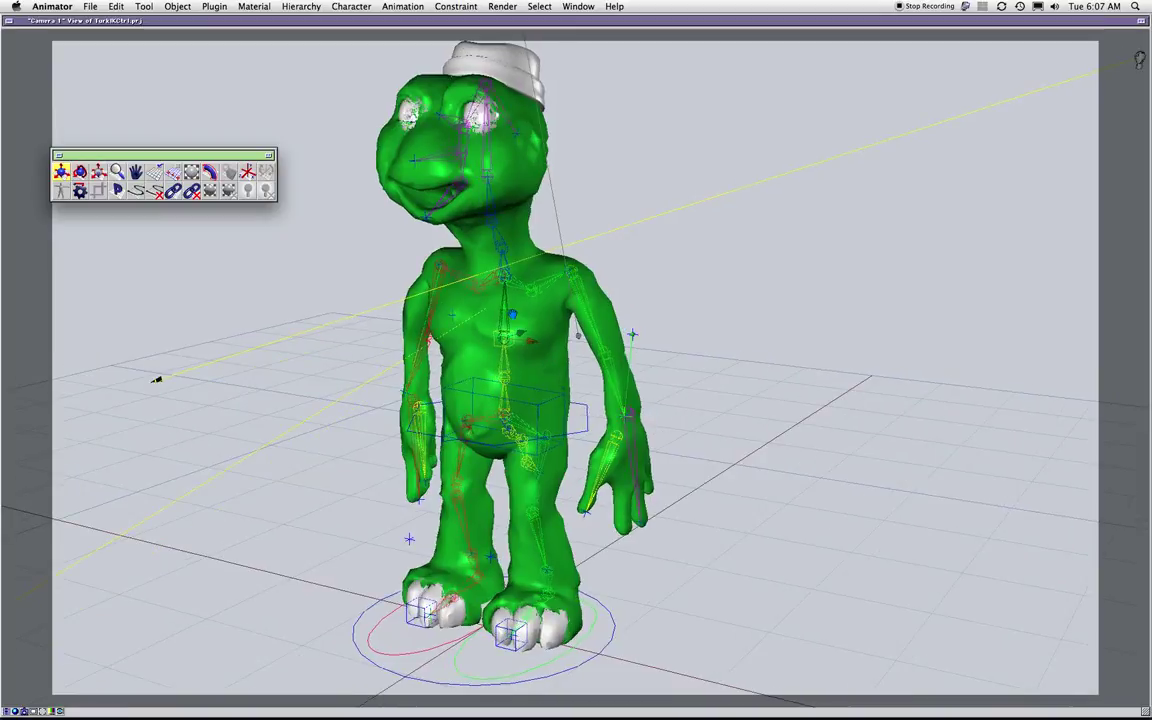
pyautogui.scroll(2, 541, 402)
pyautogui.scroll(-5, 541, 402)
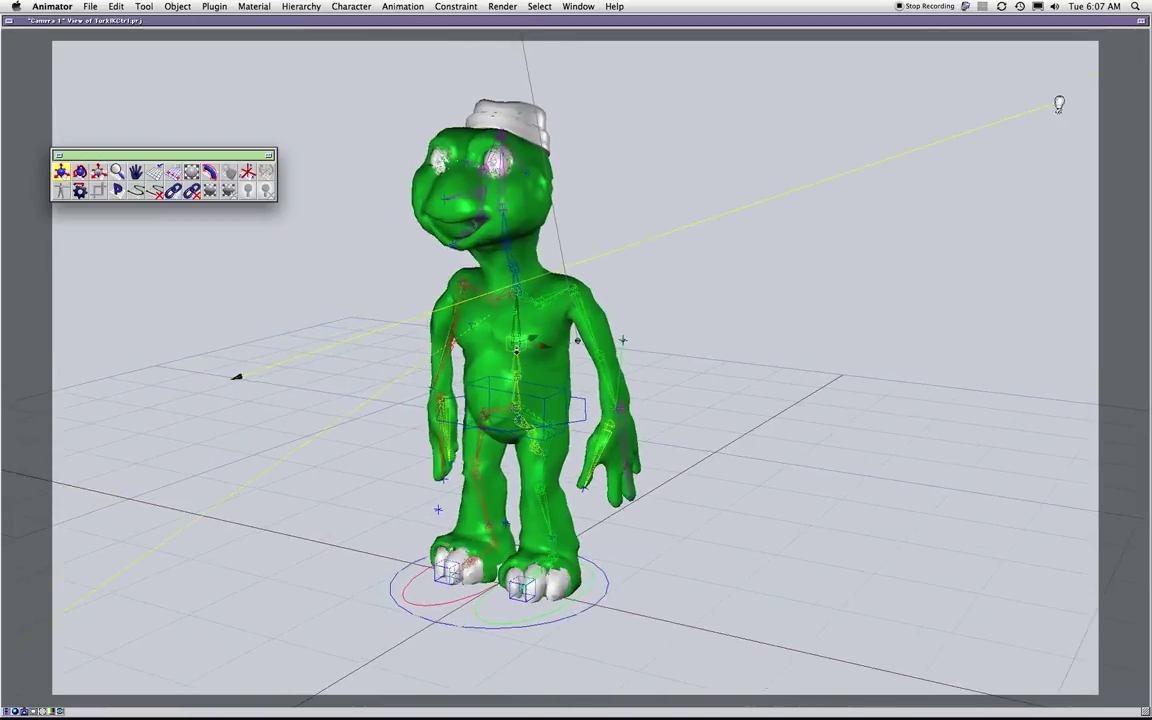
pyautogui.moveTo(541, 402); pyautogui.dragTo(283, 387, button='middle')
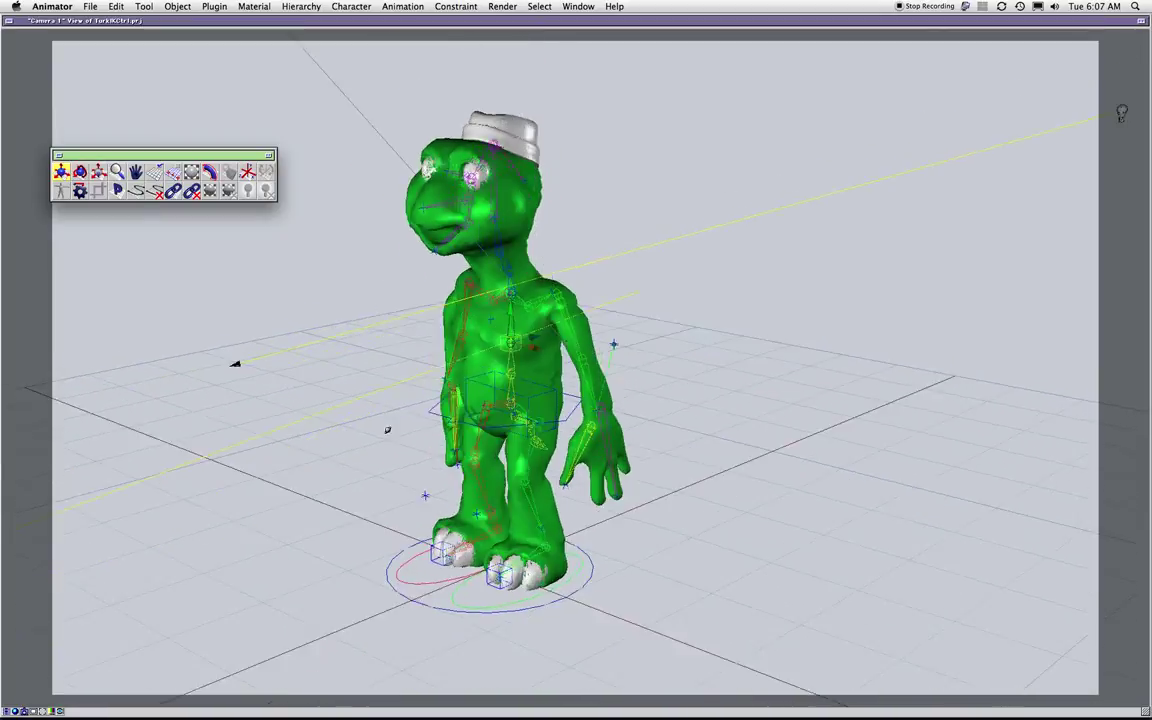
pyautogui.moveTo(482, 400); pyautogui.dragTo(648, 432, button='middle')
pyautogui.moveTo(518, 420); pyautogui.dragTo(584, 485, button='right')
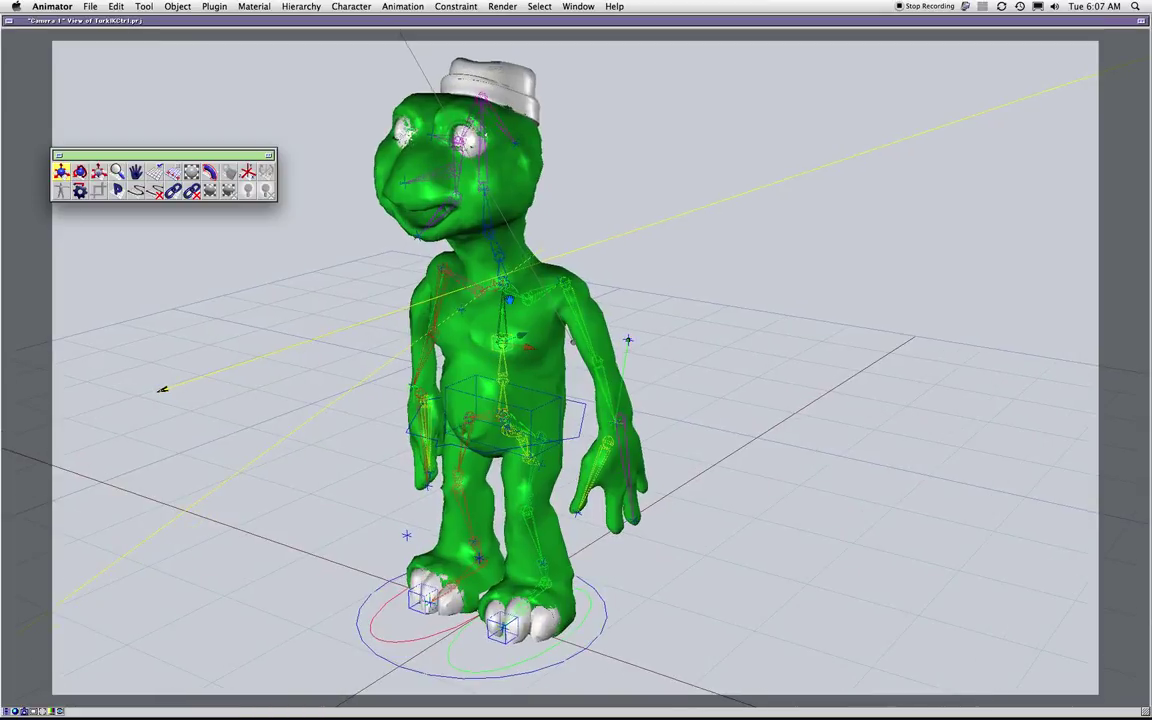
pyautogui.moveTo(457, 271); pyautogui.dragTo(429, 279, button='middle')
pyautogui.click(557, 271)
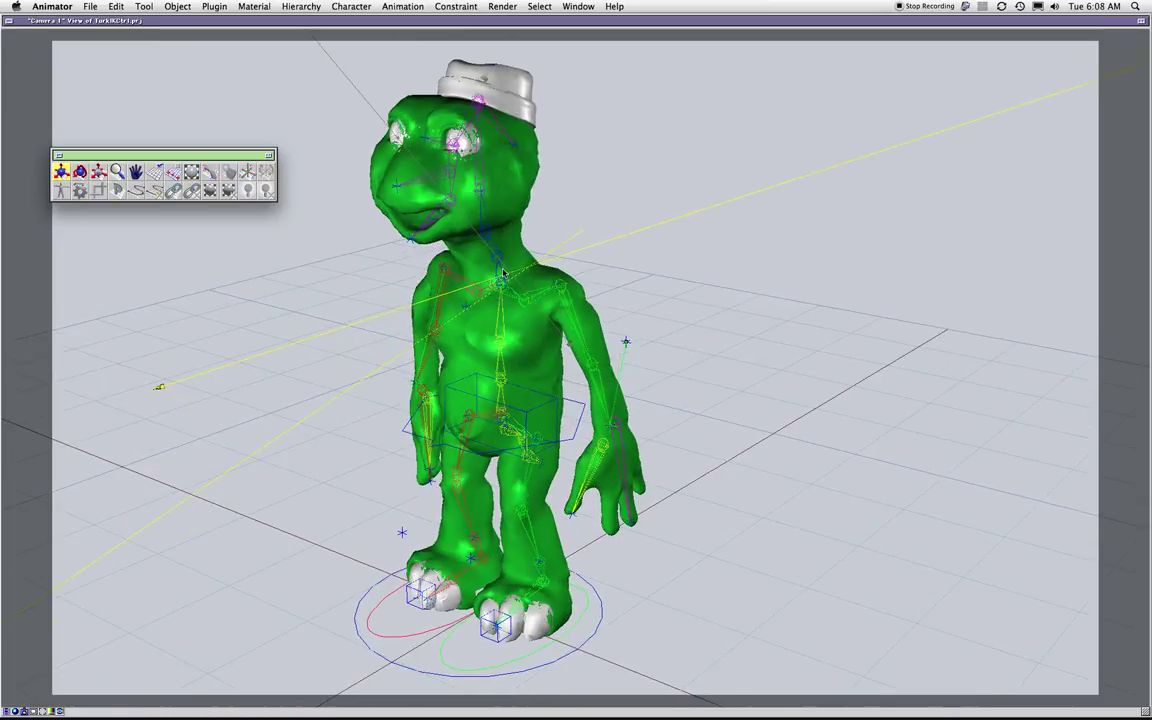
pyautogui.moveTo(607, 288); pyautogui.dragTo(608, 295, button='middle')
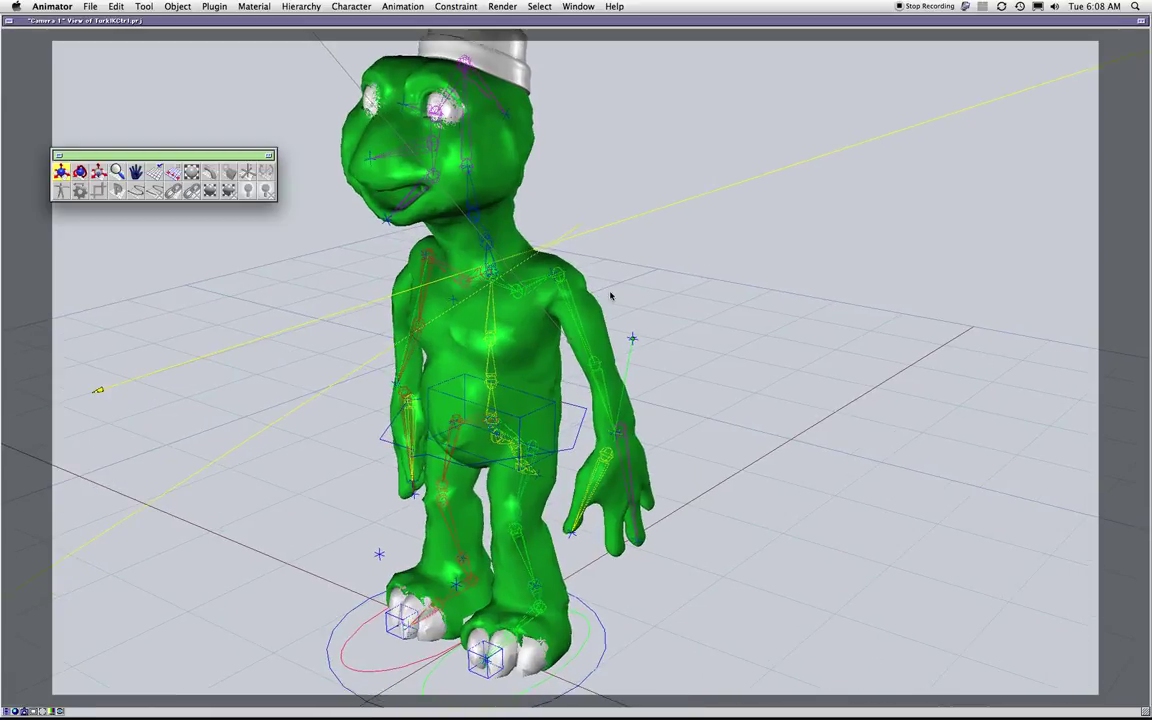
# - Look through the project's object hierarchy and select the Neck_1 bone under Spine_3
pyautogui.press('super+0')
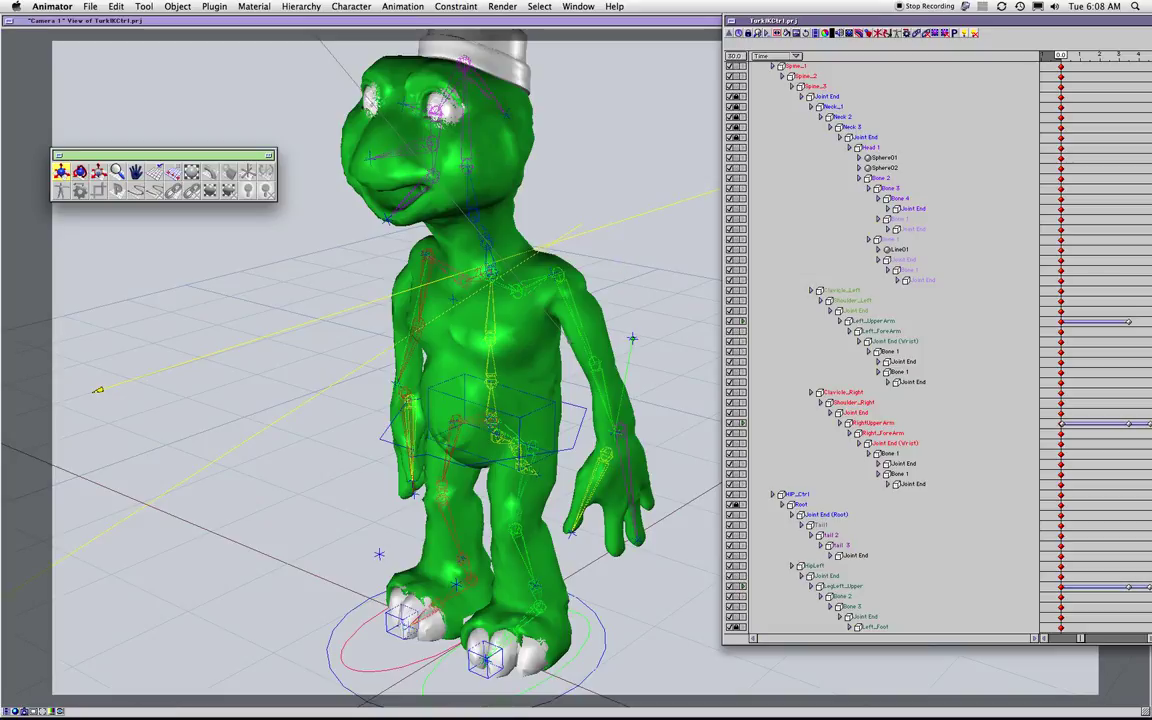
pyautogui.scroll(-10, 1144, 489)
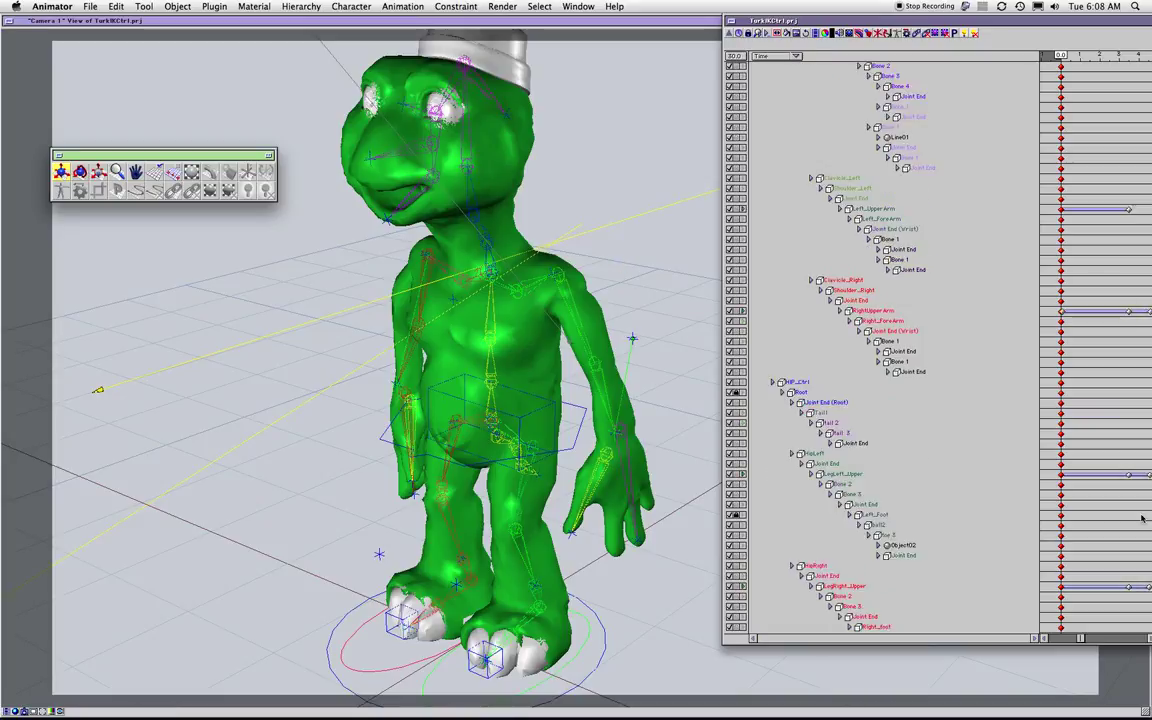
pyautogui.scroll(-1, 1086, 627)
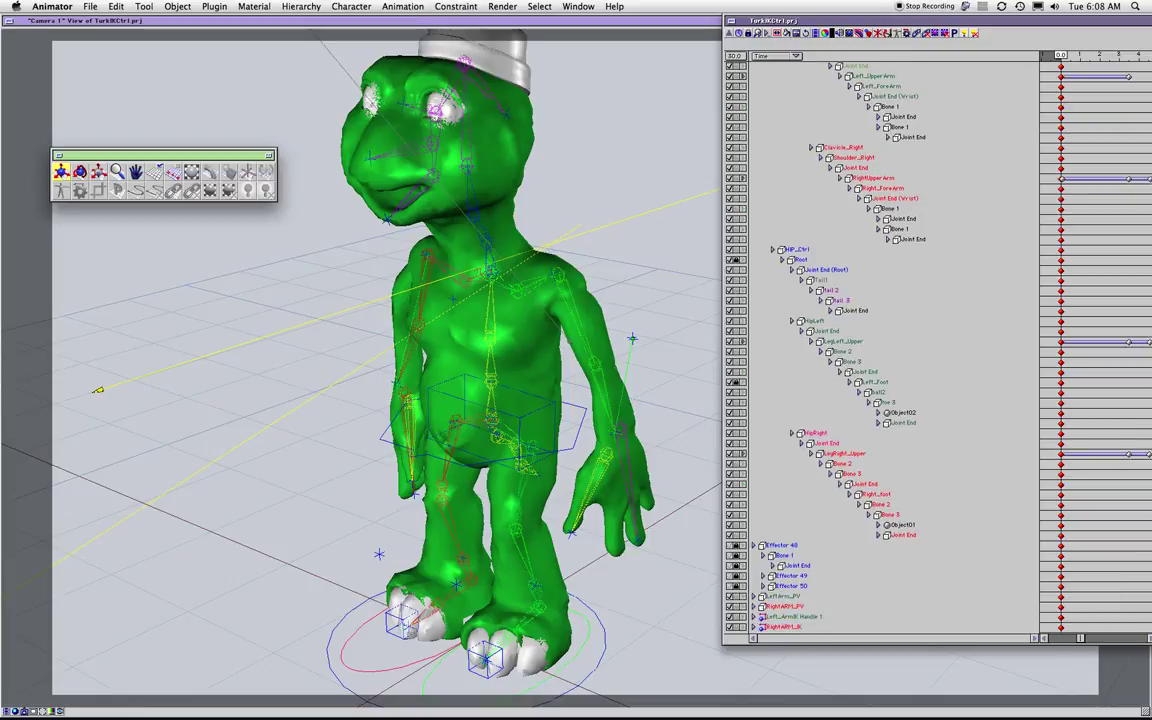
pyautogui.scroll(6, 857, 340)
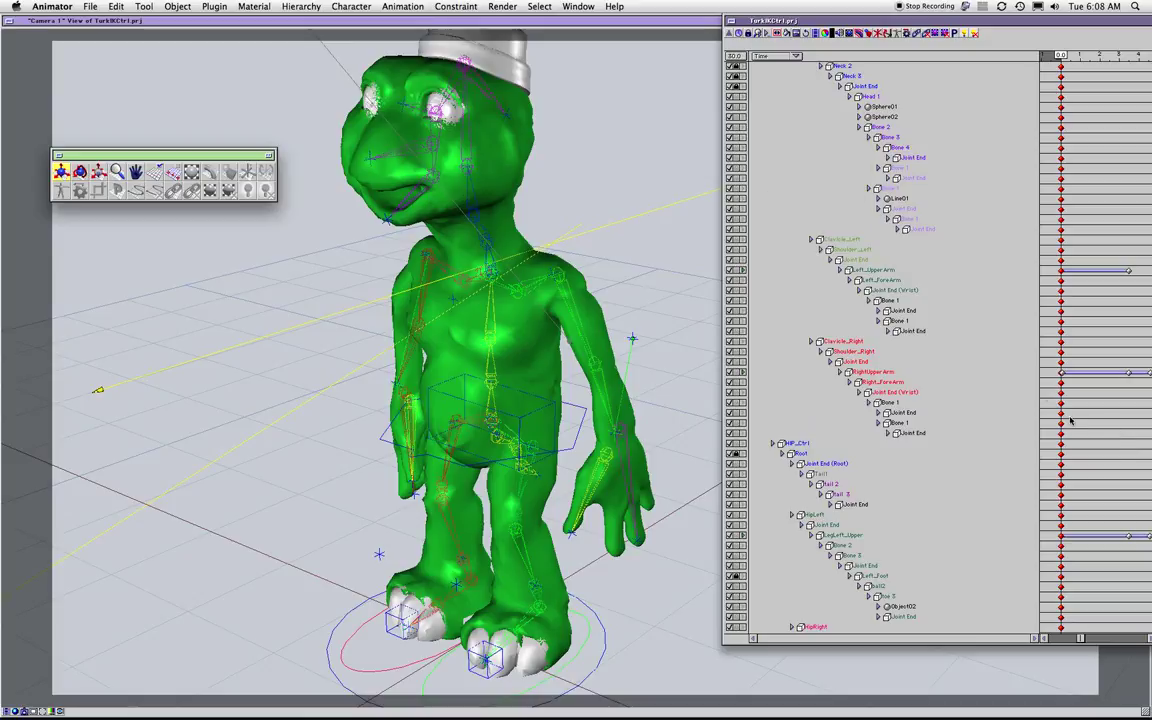
pyautogui.scroll(4, 948, 160)
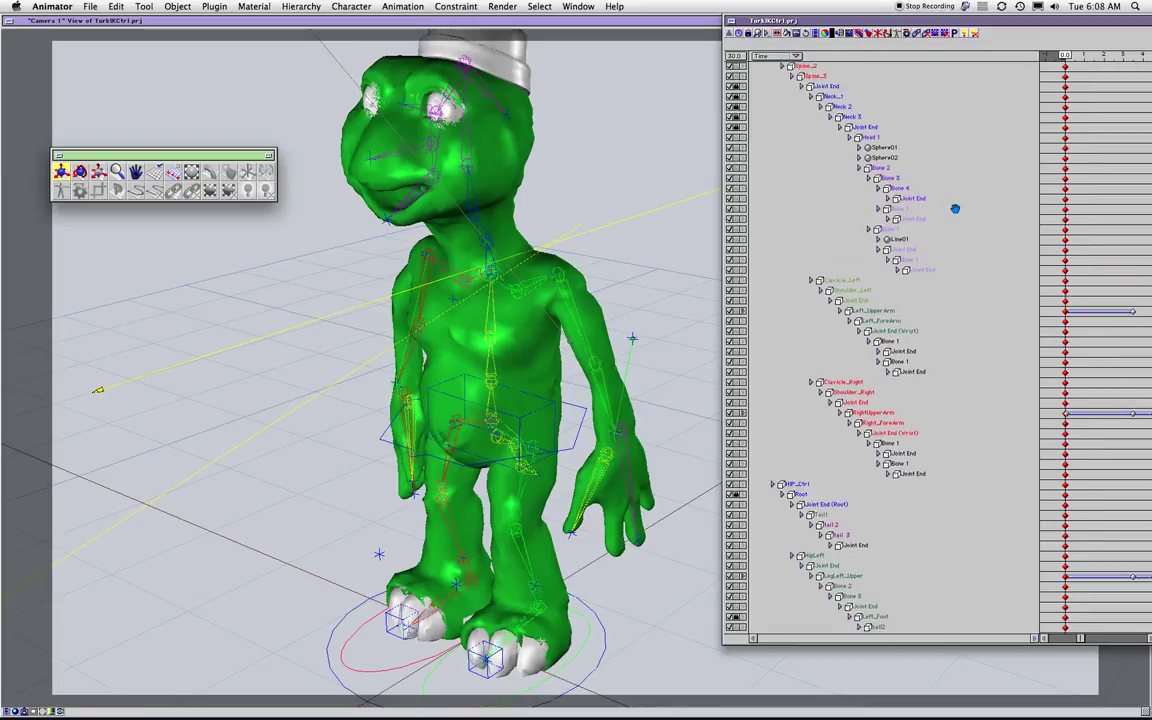
pyautogui.click(831, 179)
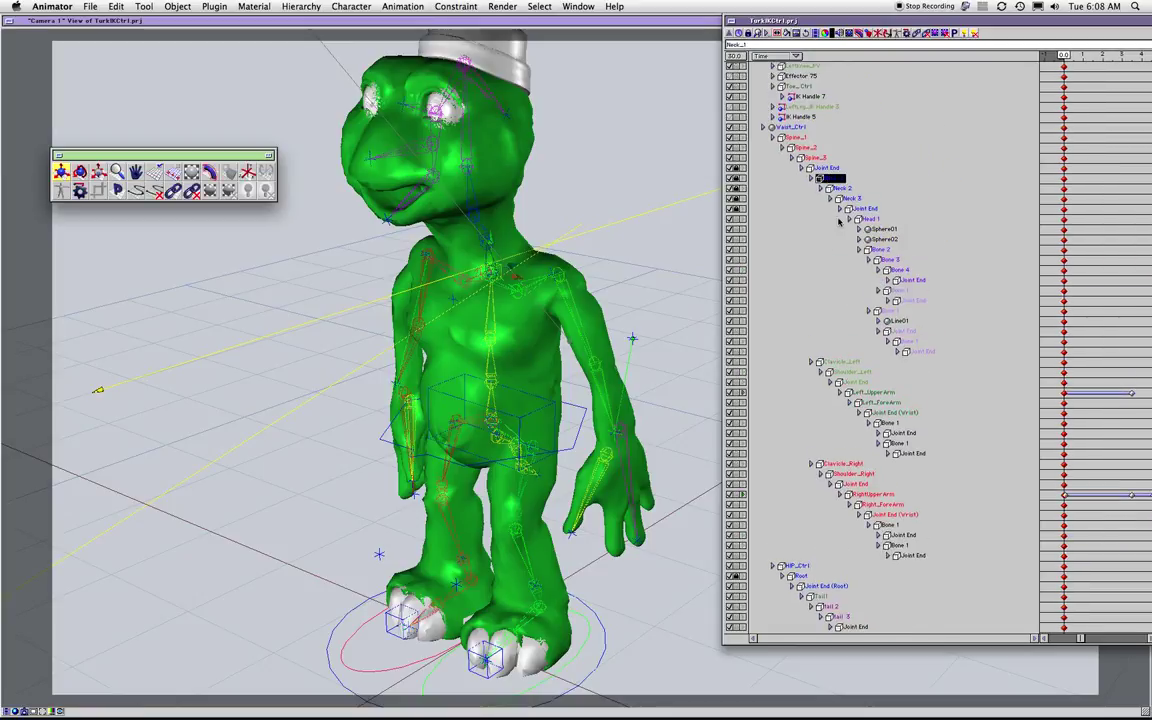
# - Check the neck joints from the character's side and create an IK handle from Neck_1 to Neck 3
pyautogui.click(580, 231)
pyautogui.moveTo(580, 231); pyautogui.dragTo(234, 247, button='middle')
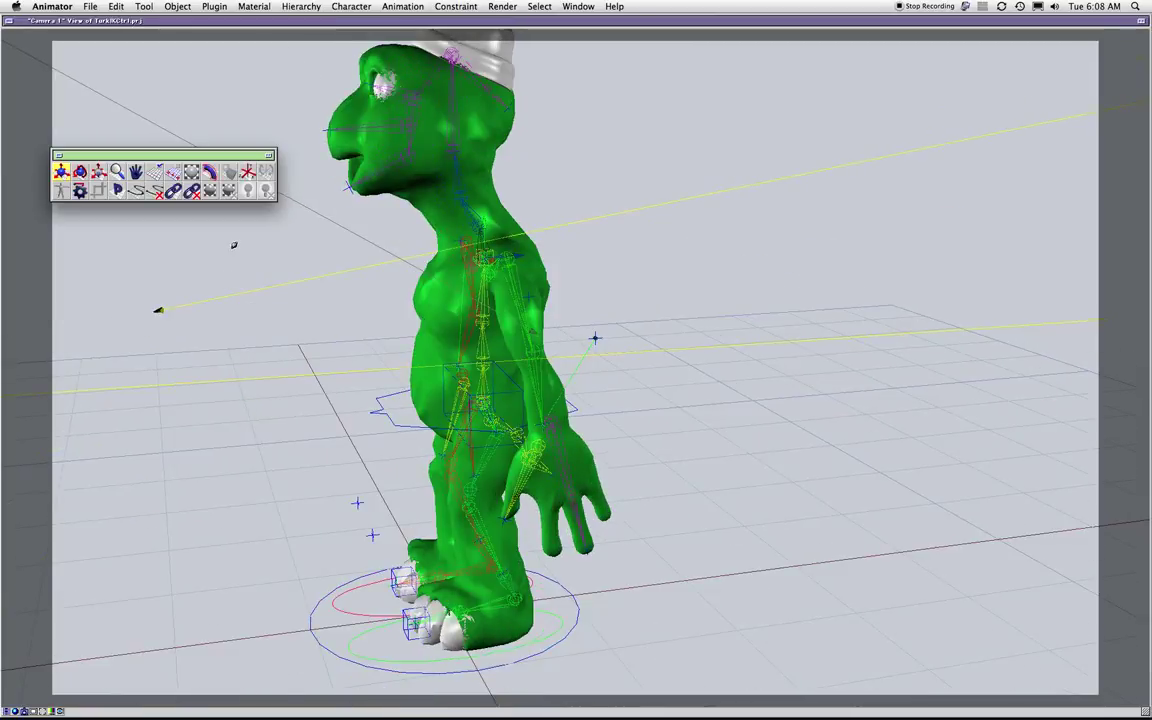
pyautogui.moveTo(531, 239); pyautogui.dragTo(462, 227, button='middle')
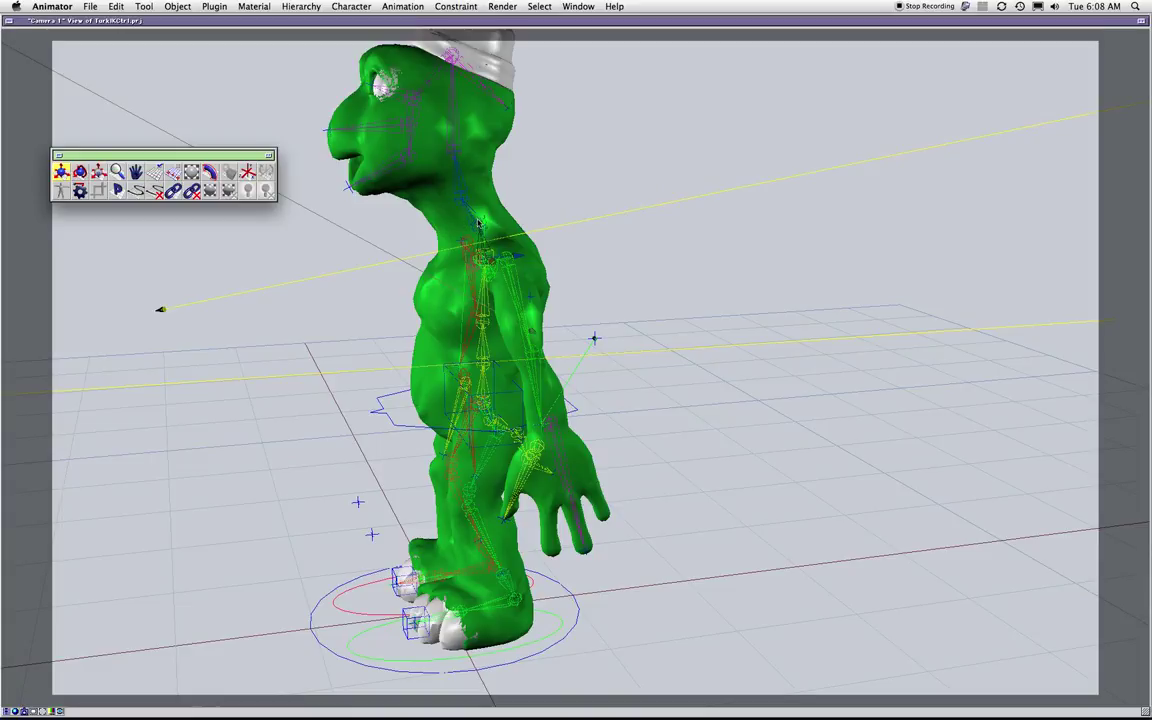
pyautogui.moveTo(476, 222); pyautogui.dragTo(616, 212, button='middle')
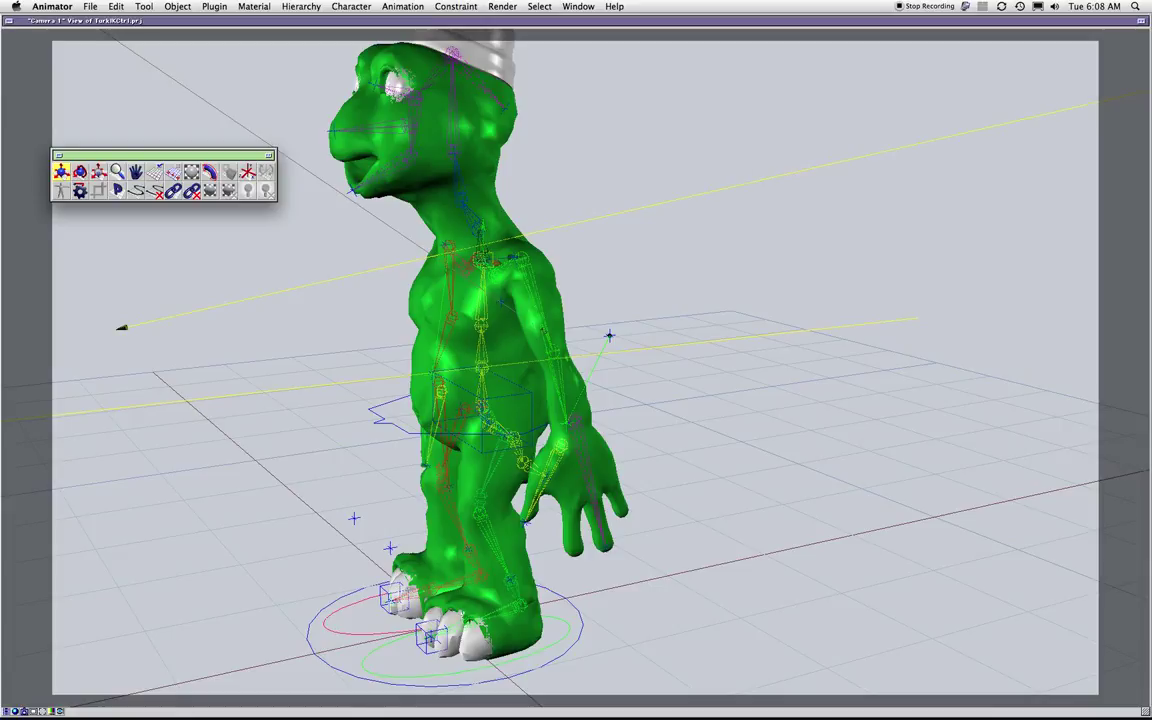
pyautogui.click(1148, 66)
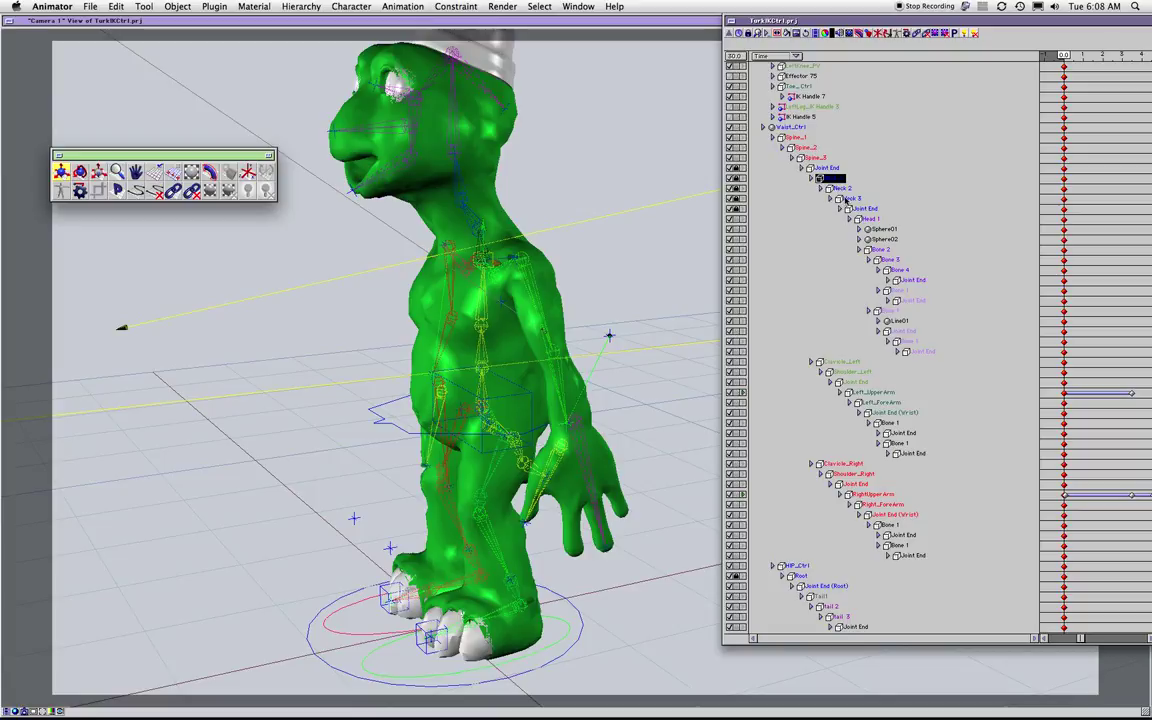
pyautogui.click(847, 199)
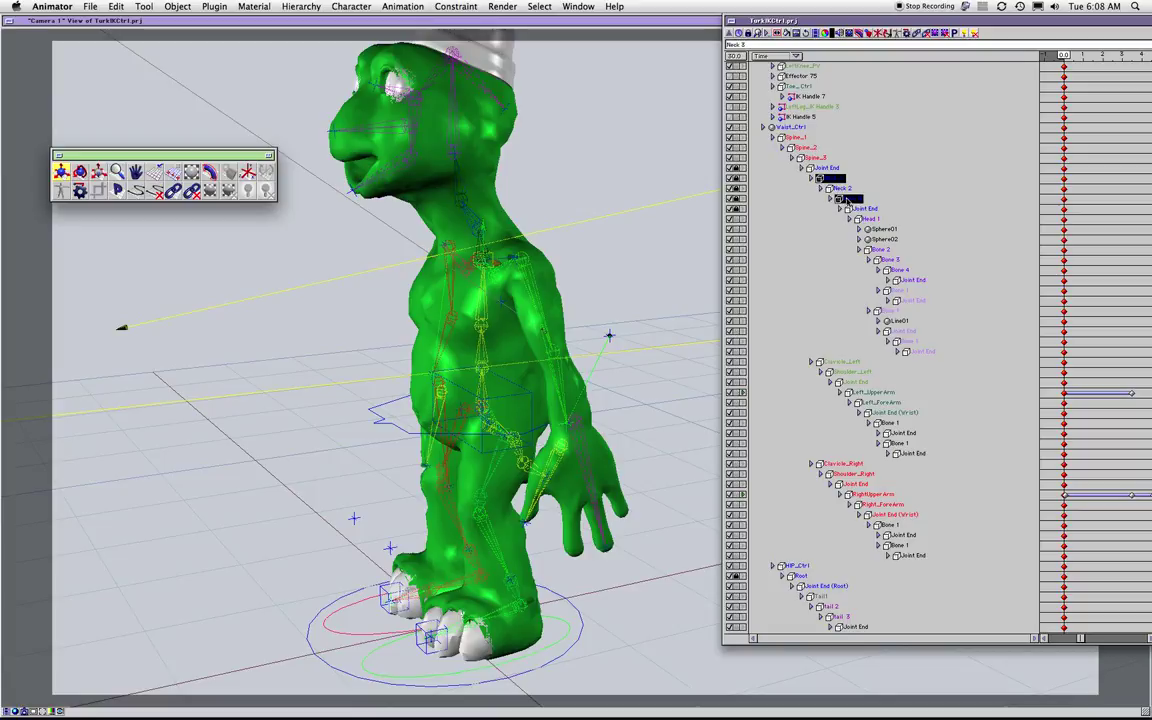
pyautogui.press('super+k')
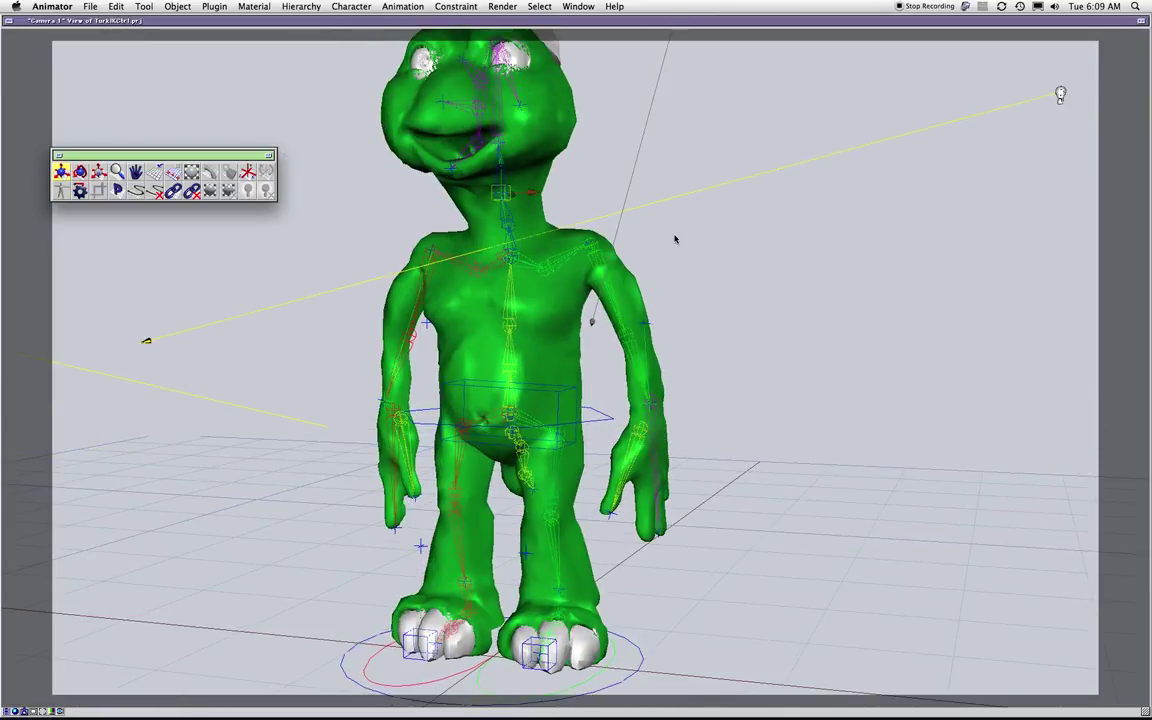
# - Test the neck's IK handle by moving it sideways and backward, undoing the moves
pyautogui.moveTo(499, 196)
pyautogui.mouseDown()
pyautogui.moveTo(545, 195)
pyautogui.moveTo(476, 195)
pyautogui.moveTo(533, 195)
pyautogui.moveTo(487, 194)
pyautogui.mouseUp()
pyautogui.press('super+z')
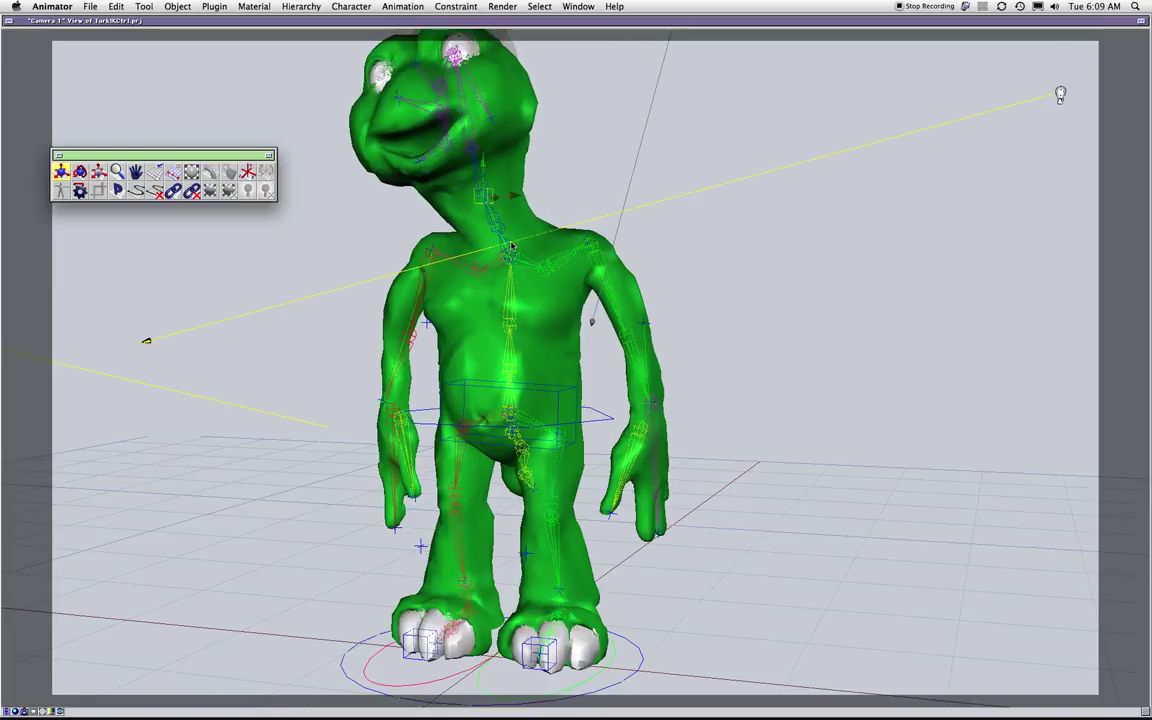
pyautogui.moveTo(704, 194); pyautogui.dragTo(303, 234, button='middle')
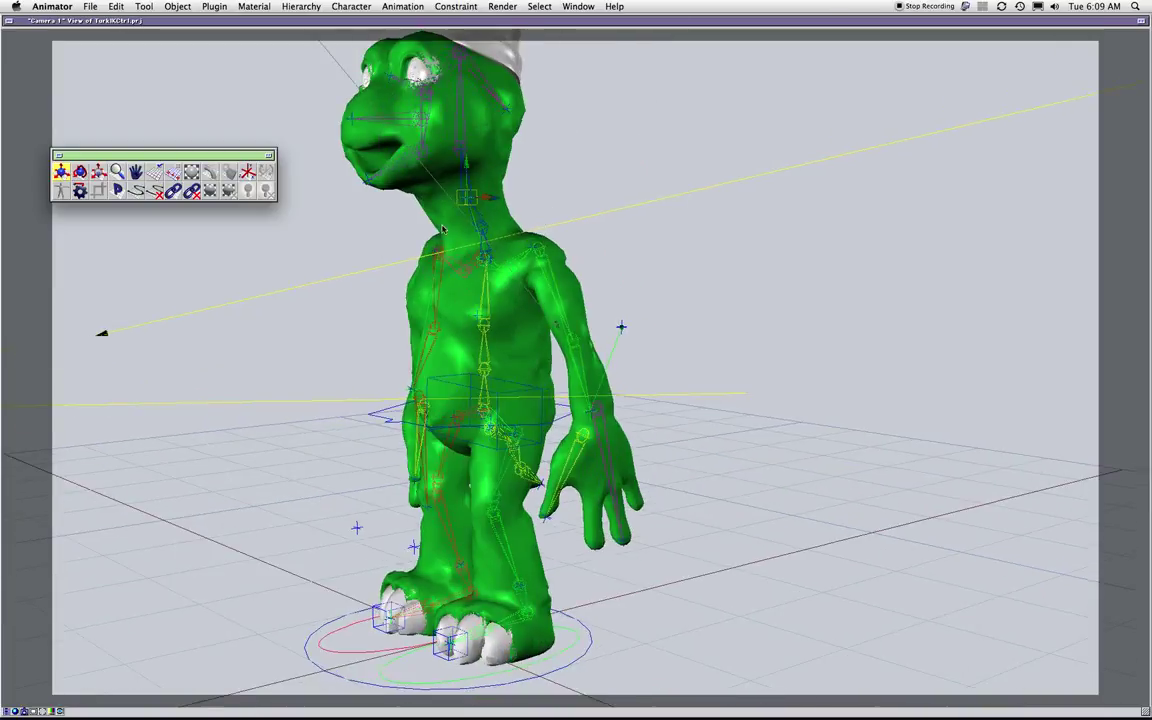
pyautogui.moveTo(467, 197); pyautogui.dragTo(490, 187)
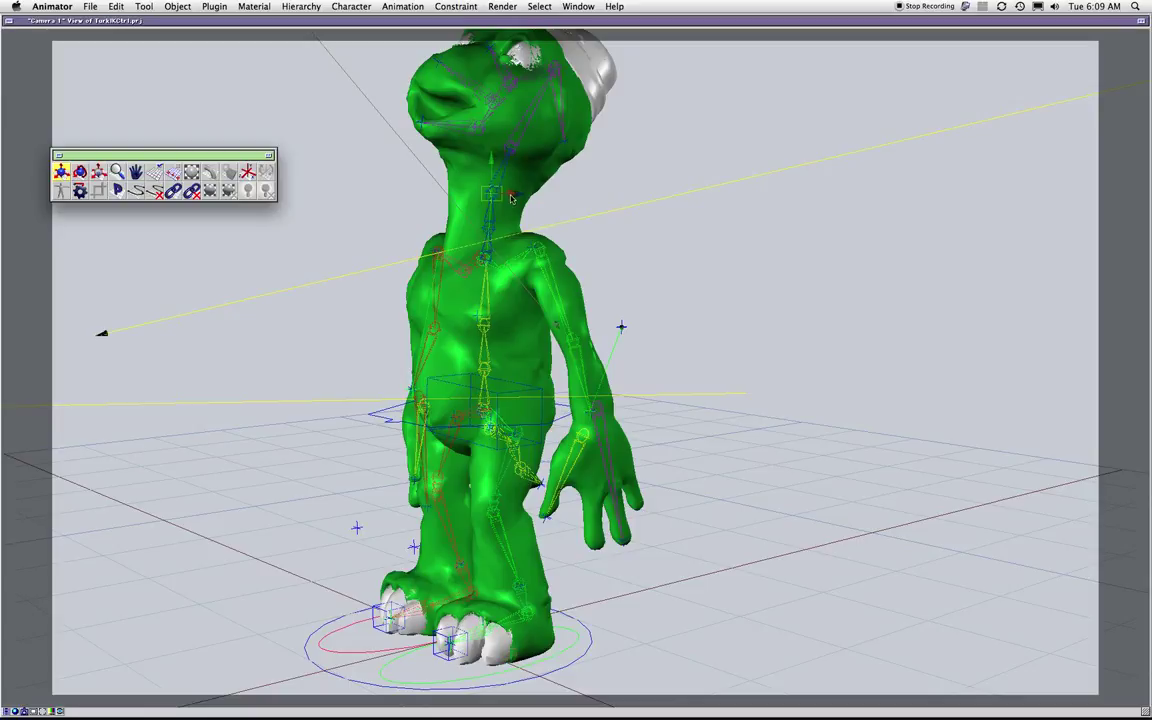
pyautogui.press('super+z')
# - Clear the neck handle selection and unlock the neck chain from the joint end under Spine_3 to the one under Neck 3
pyautogui.click(563, 165)
pyautogui.scroll(1, 560, 170)
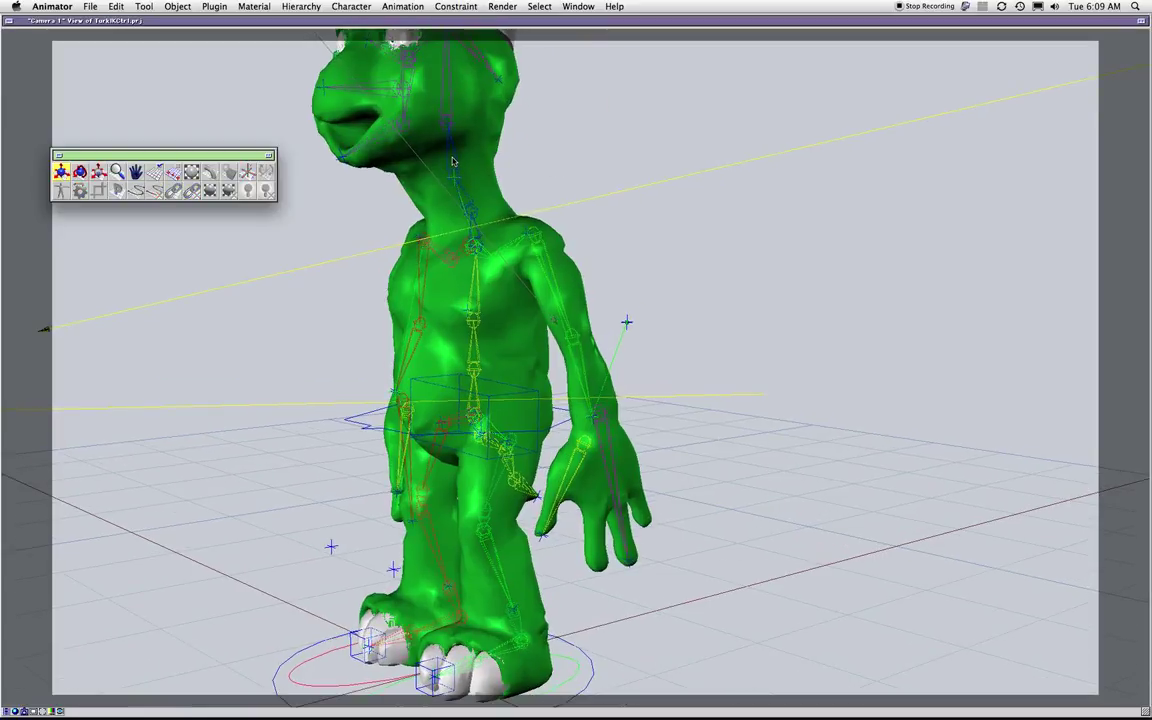
pyautogui.moveTo(550, 159); pyautogui.dragTo(448, 165, button='middle')
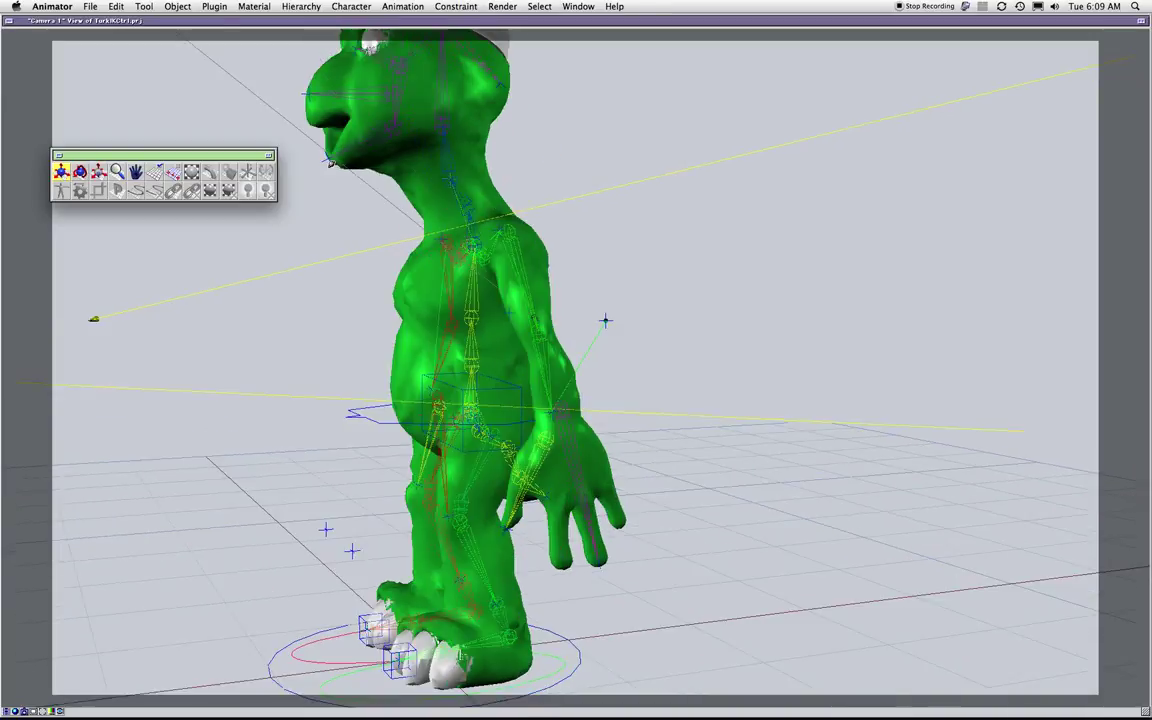
pyautogui.click(449, 177)
pyautogui.click(542, 166)
pyautogui.press('super+grave')
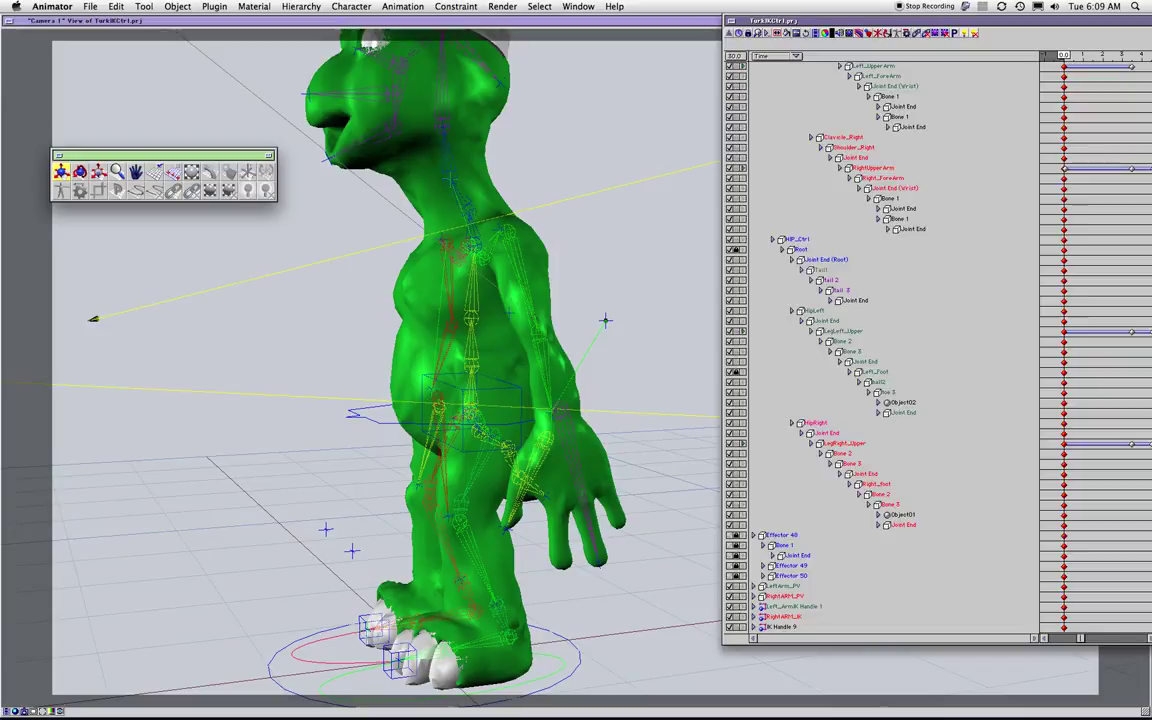
pyautogui.moveTo(943, 150); pyautogui.dragTo(983, 476)
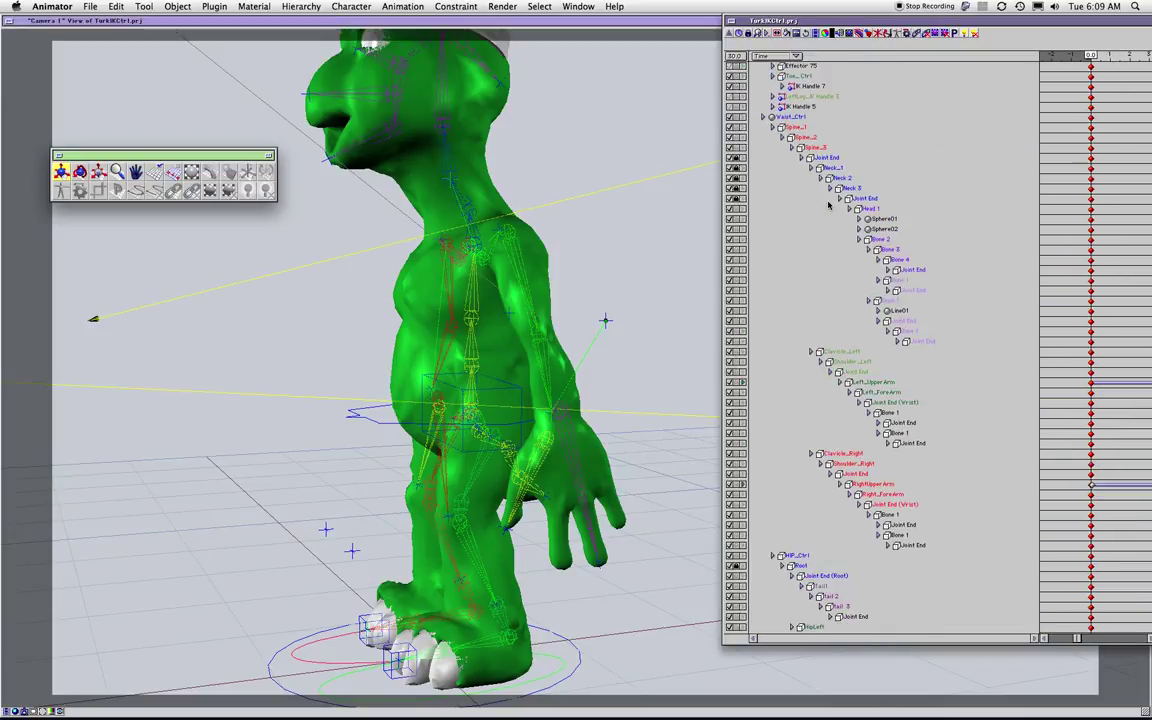
pyautogui.scroll(7, 729, 245)
pyautogui.scroll(3, 729, 246)
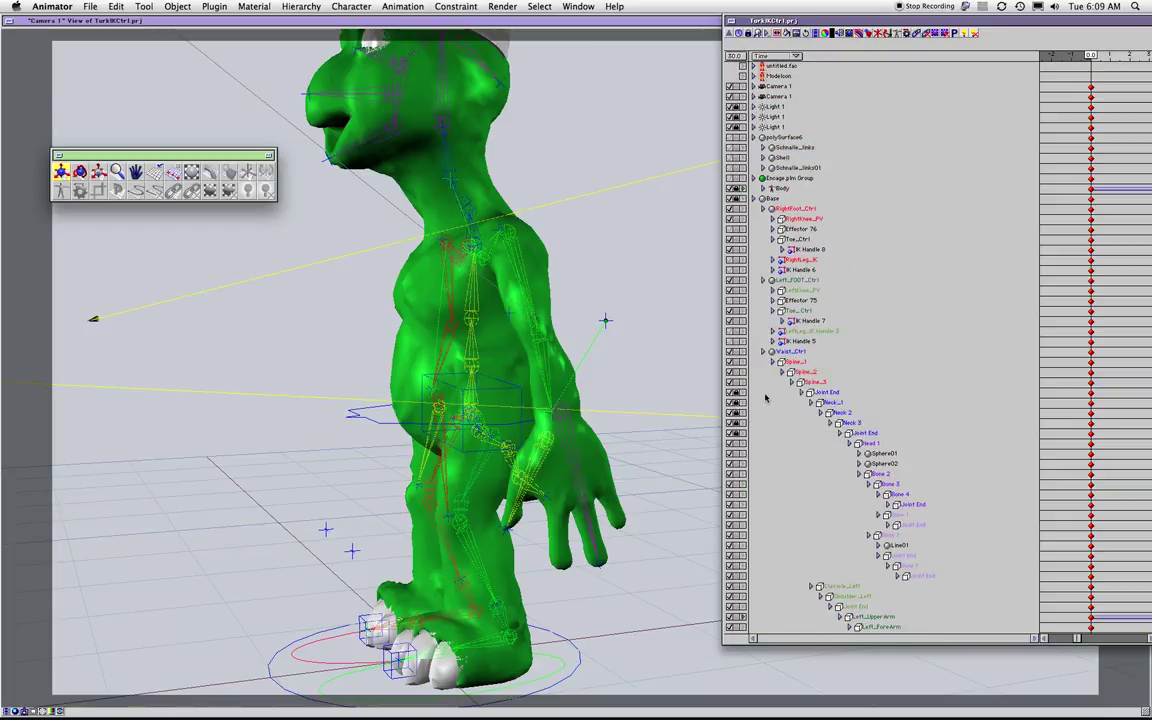
pyautogui.moveTo(897, 434); pyautogui.dragTo(797, 389)
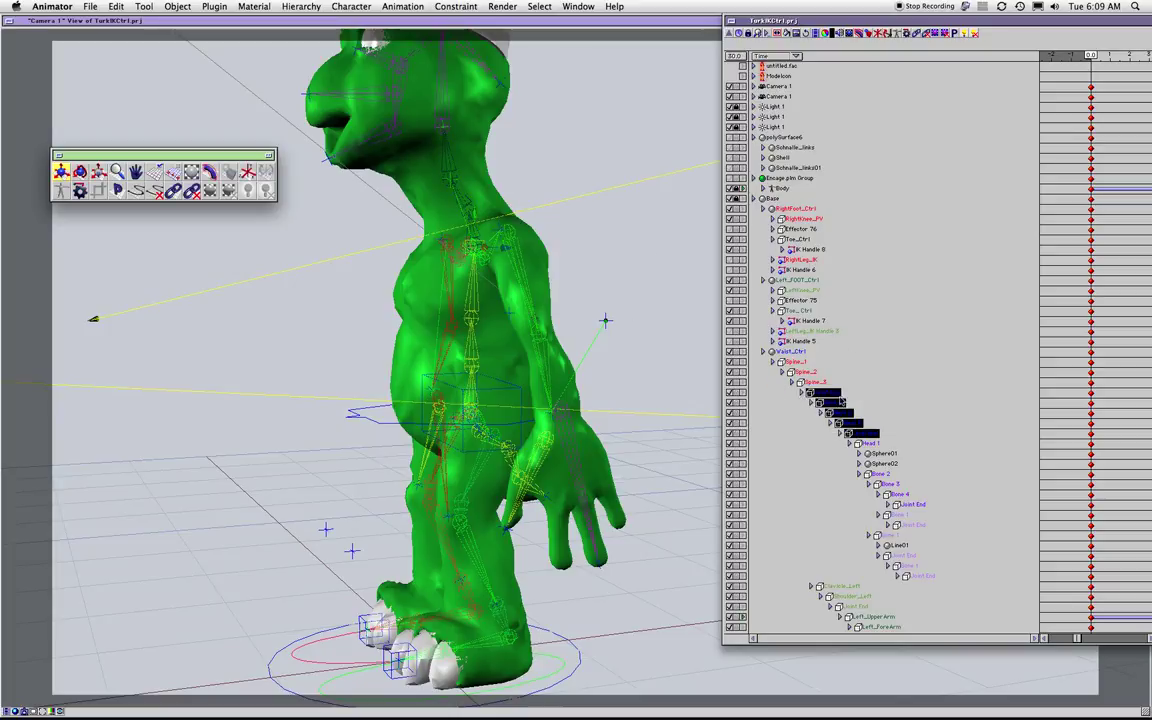
pyautogui.click(909, 389)
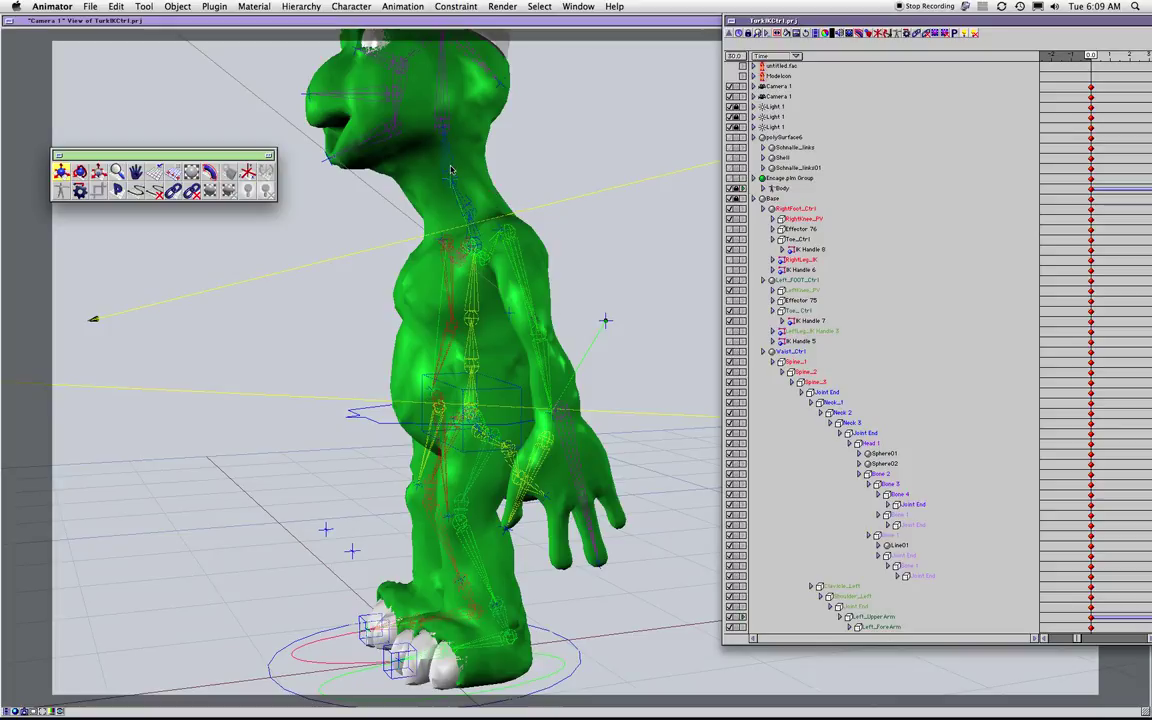
# - Test direct bone rotation on the neck by rotating the Neck 3 joint so the head tilts backward
pyautogui.click(450, 169)
pyautogui.press('r')
pyautogui.moveTo(440, 169); pyautogui.dragTo(431, 208)
pyautogui.moveTo(431, 208); pyautogui.dragTo(1036, 203, button='middle')
# - Find IK Handle 9 in the project's object list, select it and move it slightly downward to test the neck's bend
pyautogui.press('super+1')
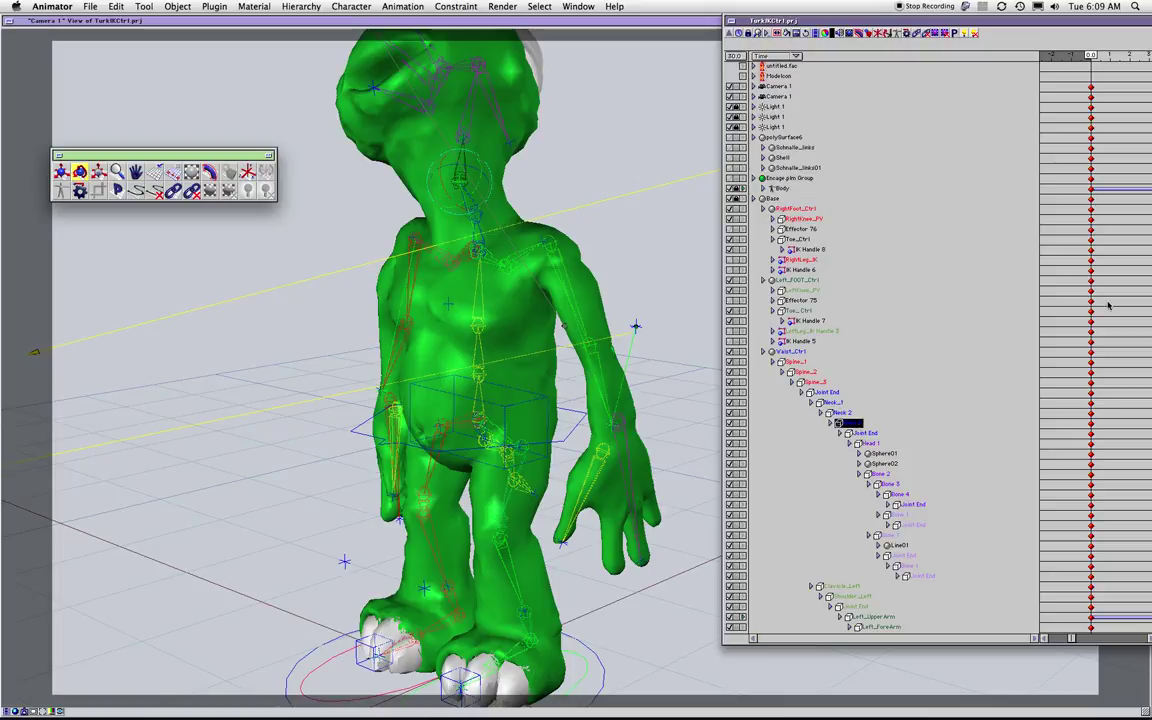
pyautogui.scroll(-15, 1010, 557)
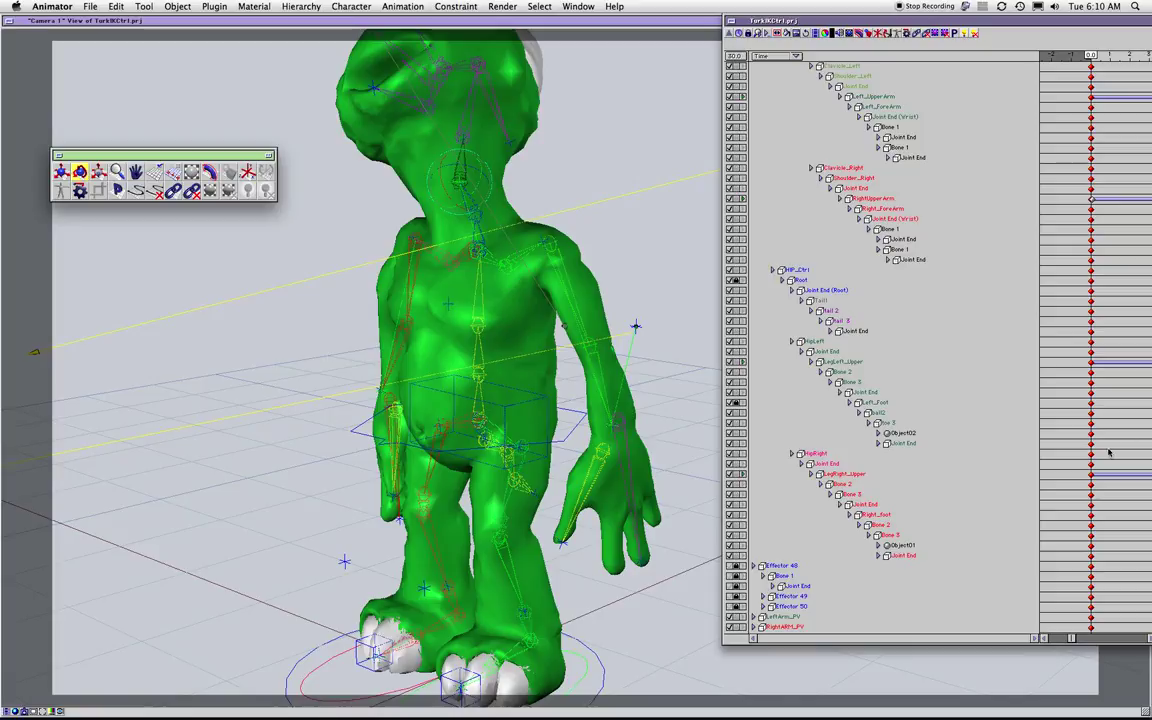
pyautogui.scroll(-3, 1095, 620)
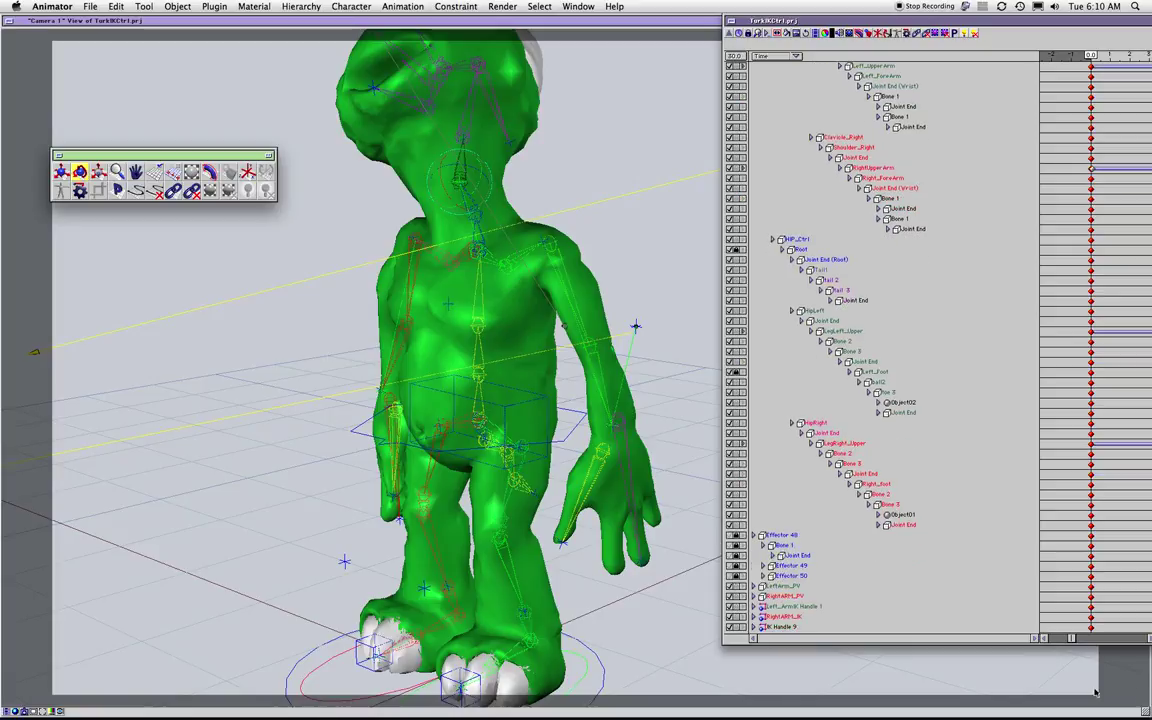
pyautogui.click(785, 627)
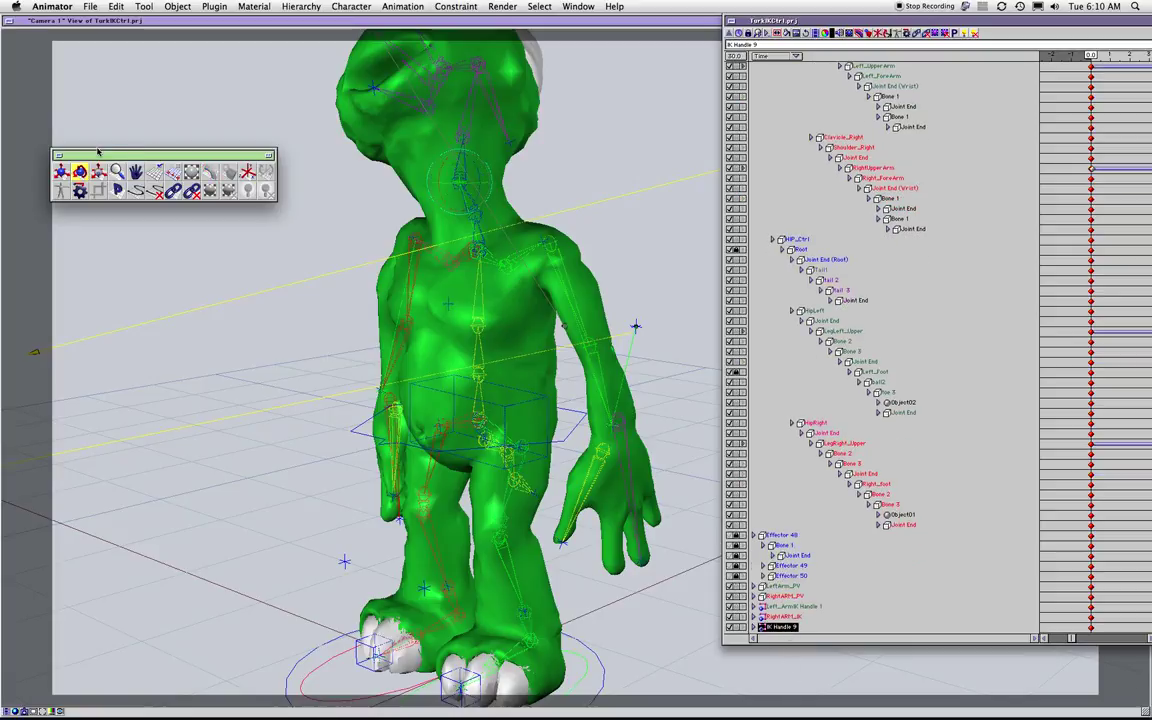
pyautogui.click(462, 182)
pyautogui.moveTo(462, 183)
pyautogui.mouseDown()
pyautogui.moveTo(503, 183)
pyautogui.moveTo(486, 207)
pyautogui.moveTo(487, 177)
pyautogui.moveTo(395, 200)
pyautogui.moveTo(445, 205)
pyautogui.moveTo(425, 193)
pyautogui.moveTo(500, 214)
pyautogui.moveTo(490, 160)
pyautogui.moveTo(420, 213)
pyautogui.moveTo(490, 203)
pyautogui.moveTo(466, 185)
pyautogui.moveTo(474, 198)
pyautogui.mouseUp()
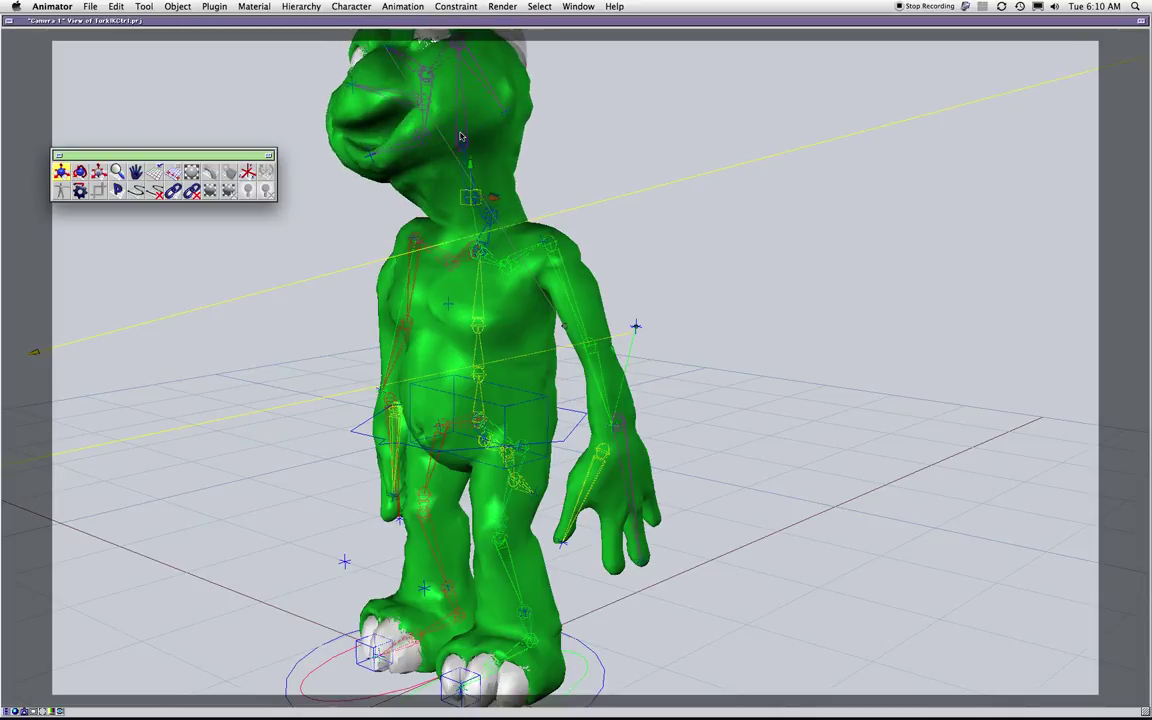
# - Undo the IK handle move and the rotation of the Neck 3 joint
pyautogui.press('super+z')
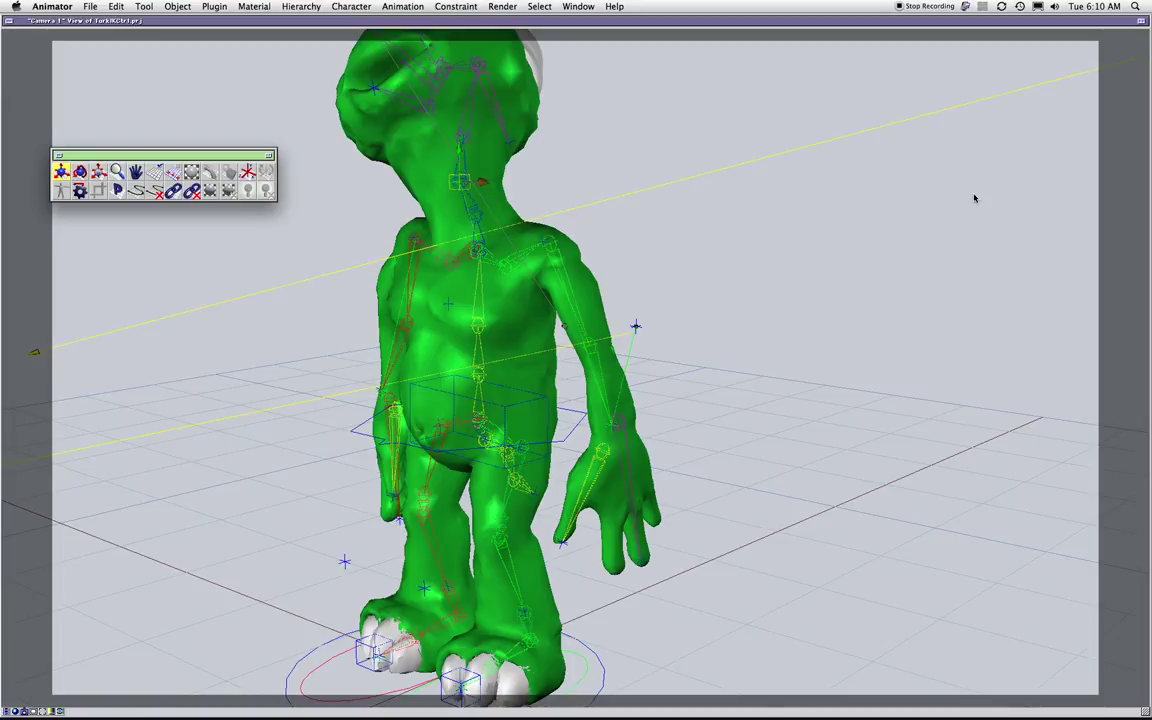
pyautogui.press('super+z')
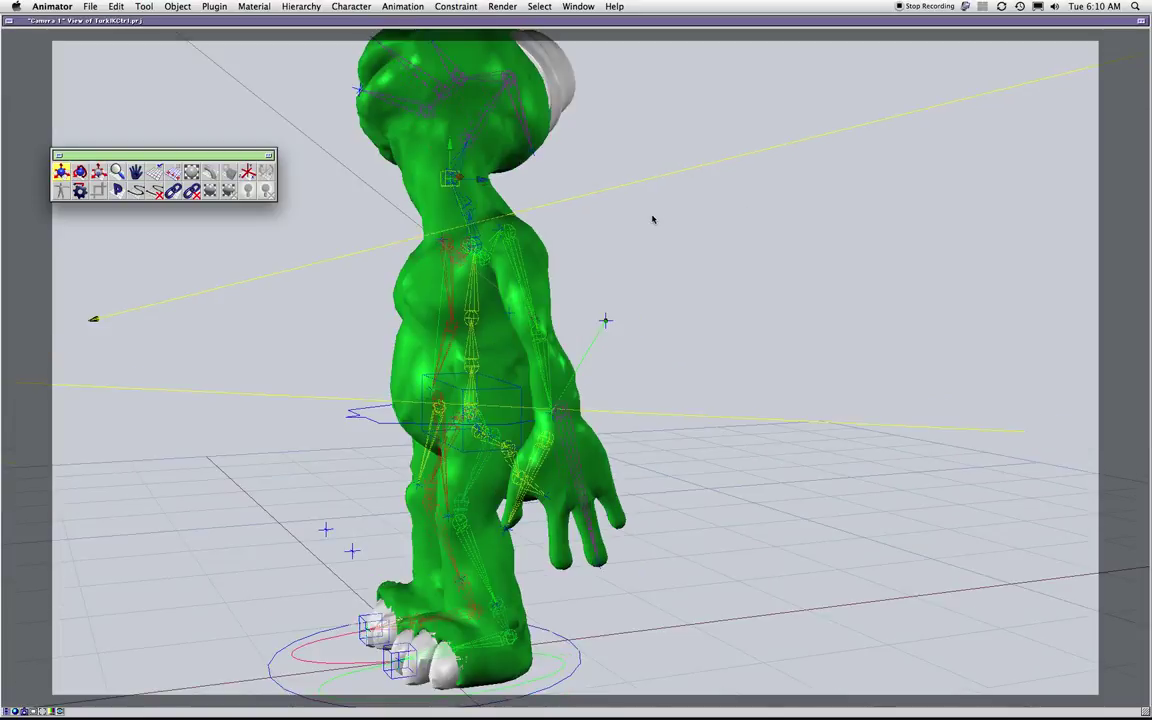
pyautogui.press('super+z')
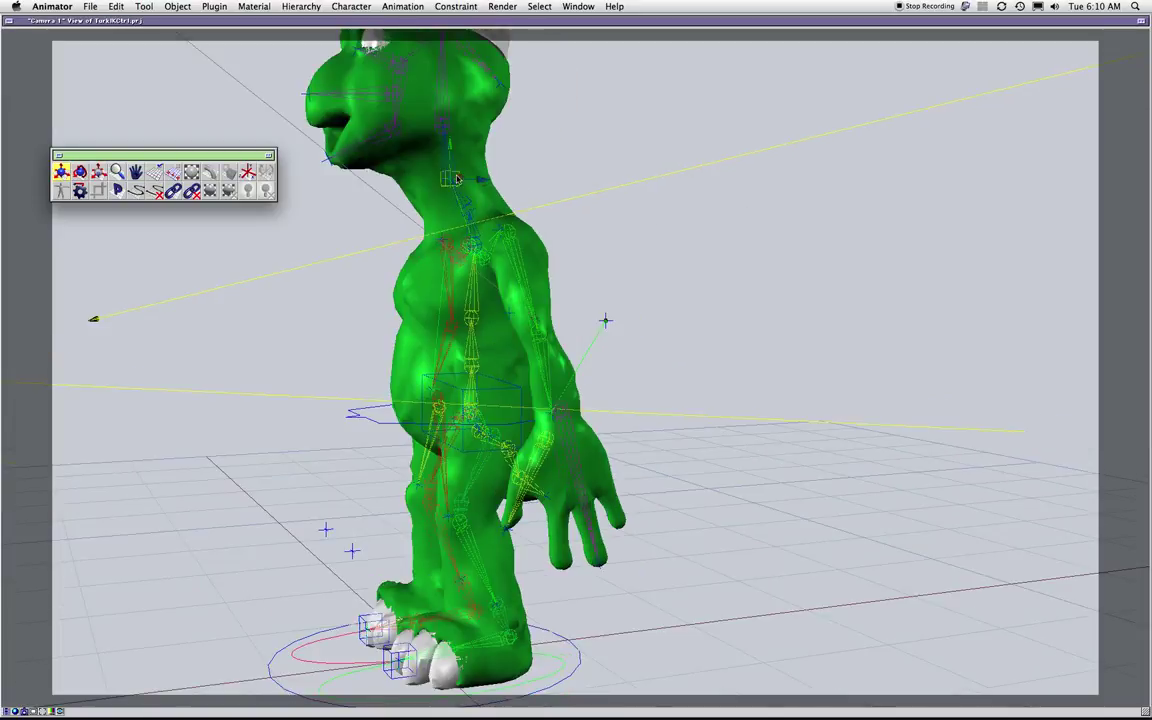
# - Test the left foot control by moving it away from the body along the ground, undo the move and clear the selection
pyautogui.moveTo(565, 203); pyautogui.dragTo(493, 343, button='middle')
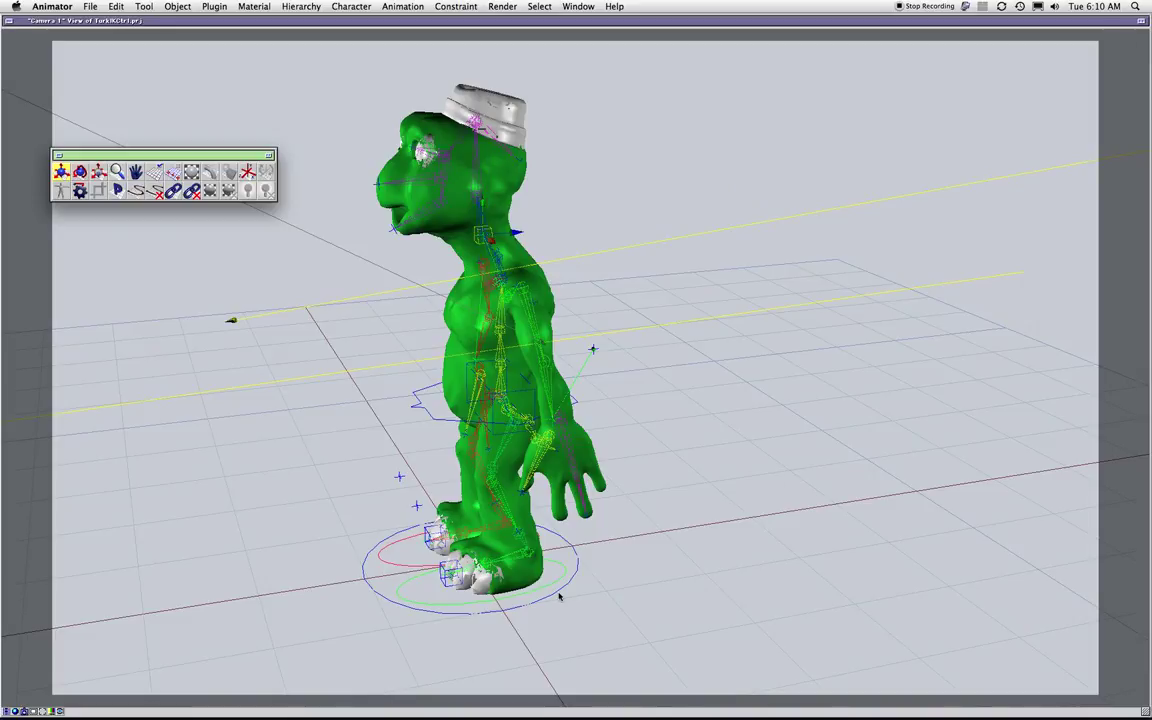
pyautogui.moveTo(567, 571); pyautogui.dragTo(671, 583)
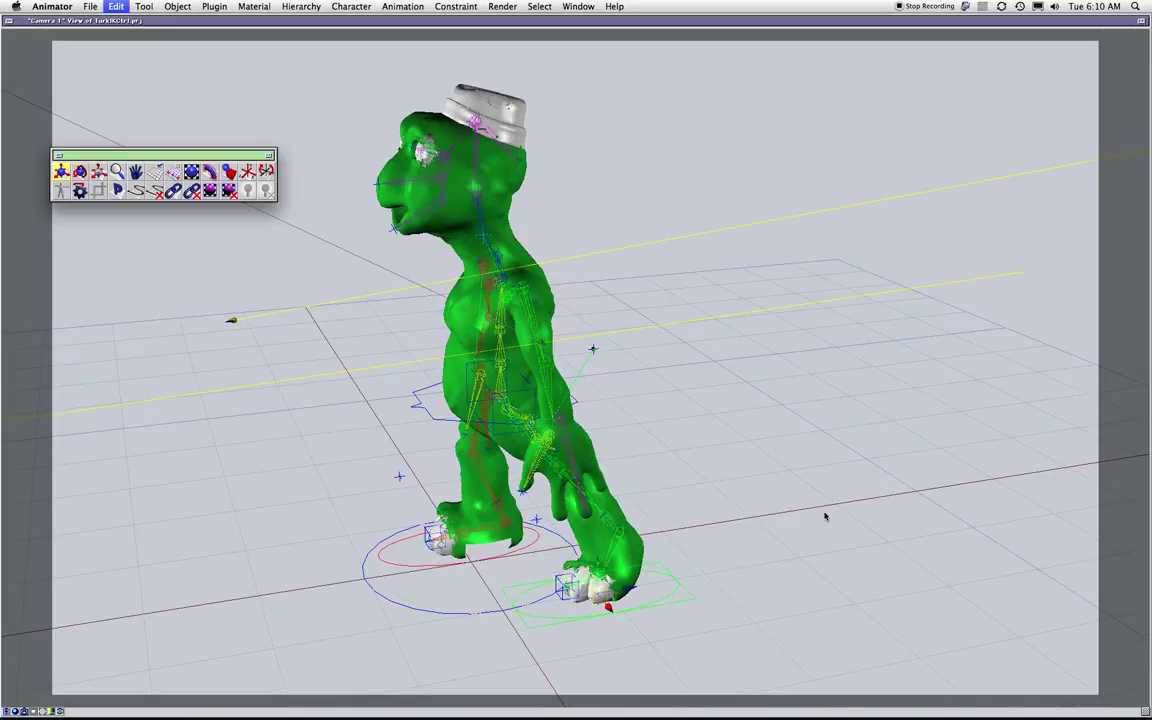
pyautogui.press('super+z')
pyautogui.moveTo(601, 582); pyautogui.dragTo(579, 556)
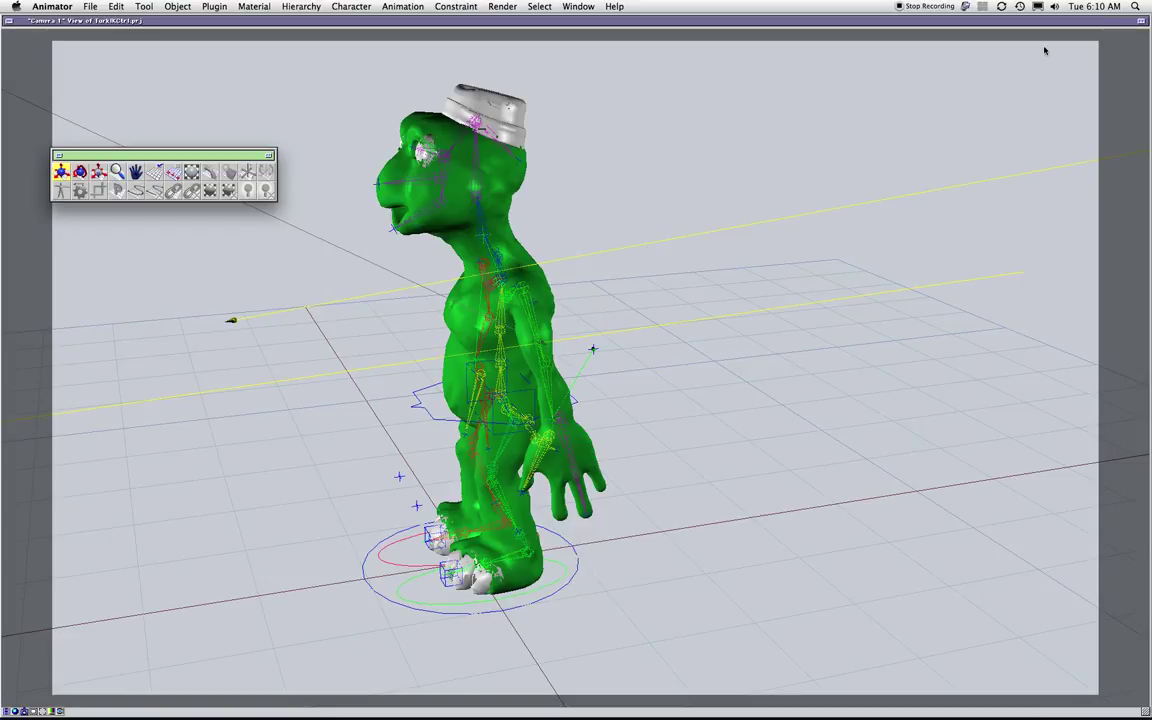
# - Select the Base control in the project hierarchy and unlock it
pyautogui.click(1150, 30)
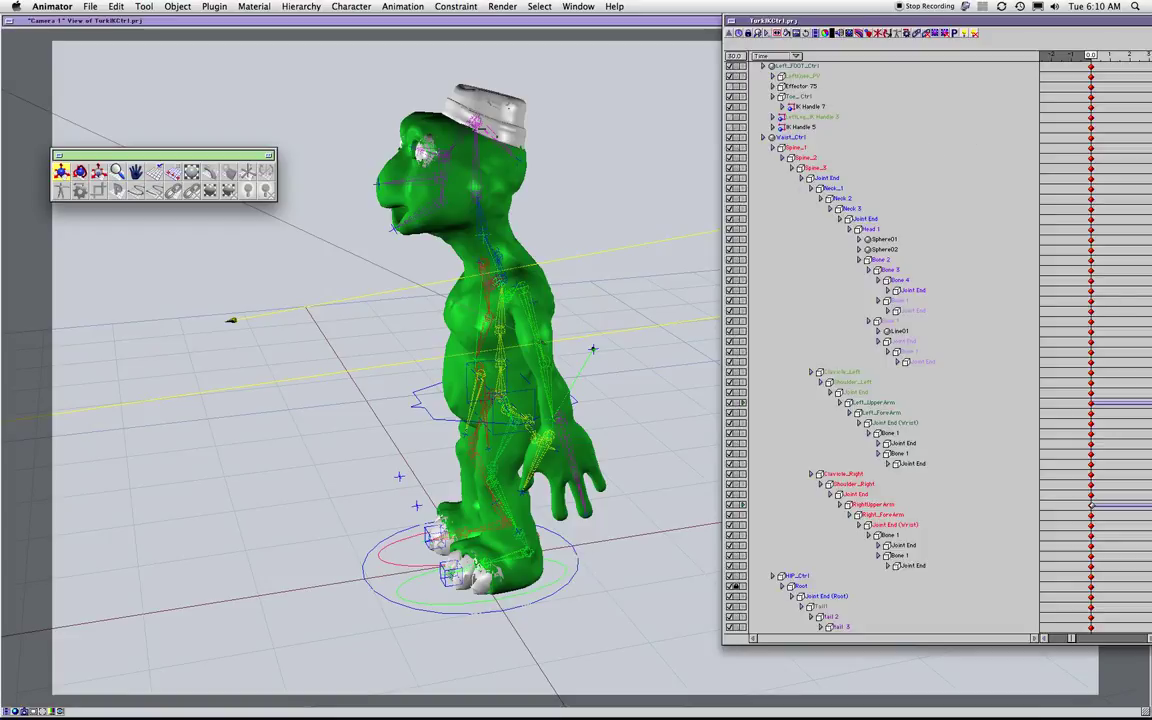
pyautogui.scroll(8, 880, 345)
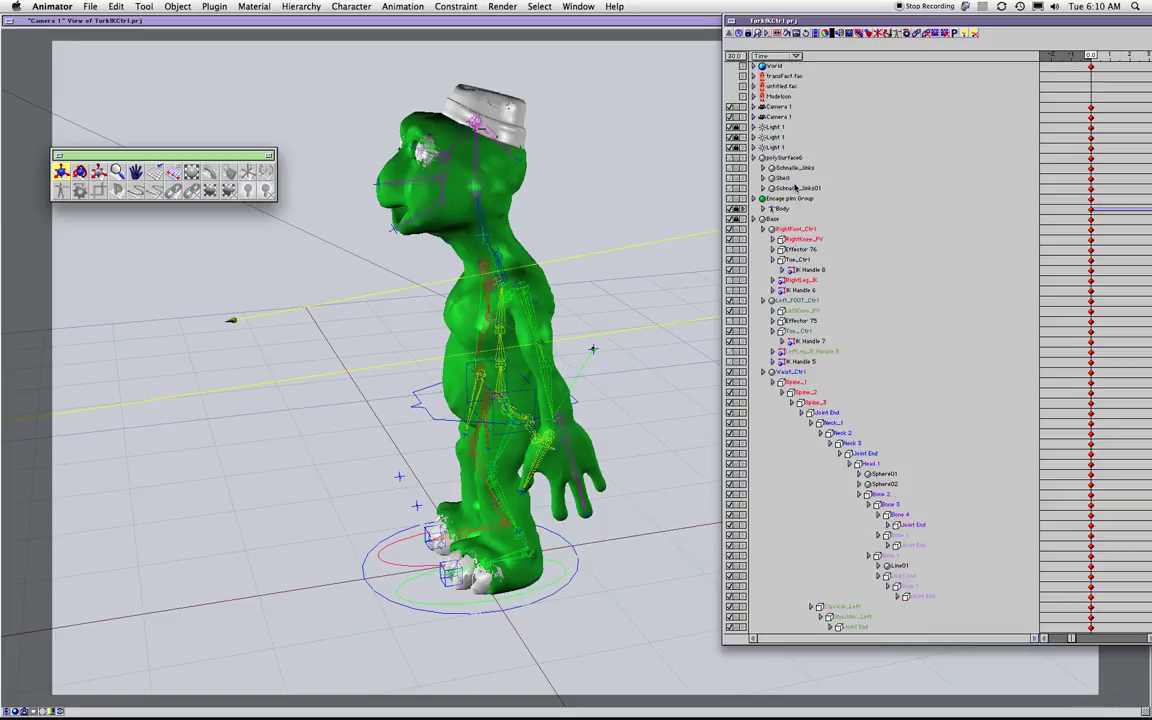
pyautogui.click(775, 220)
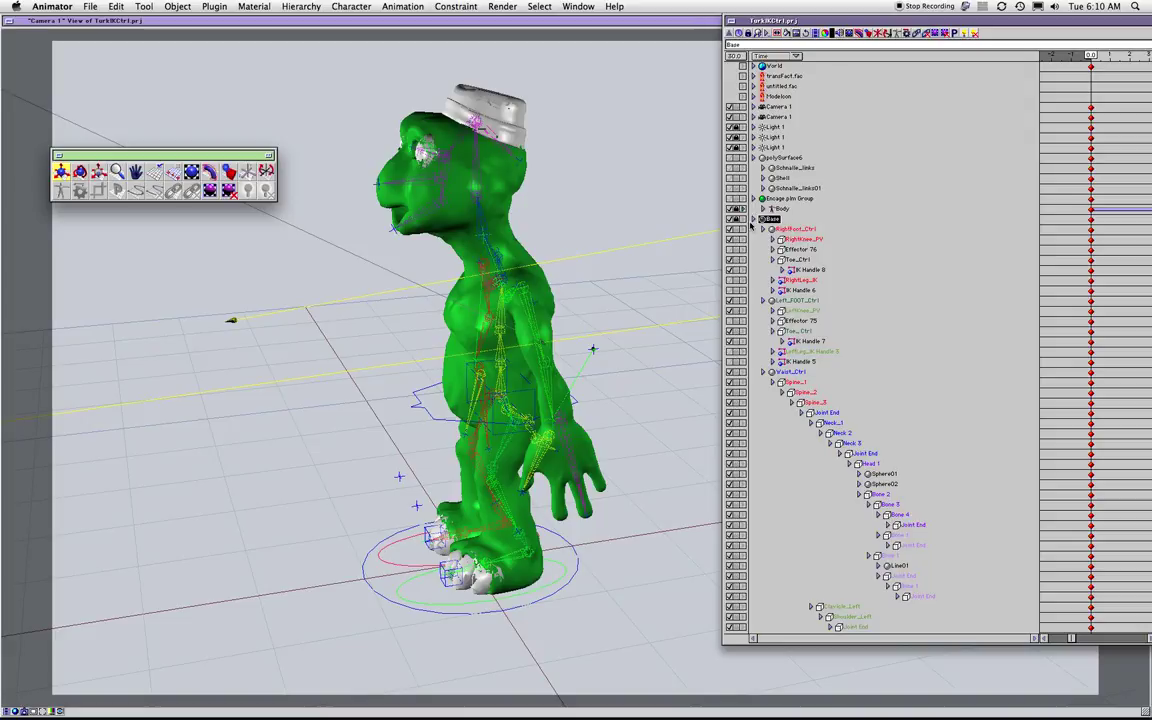
pyautogui.click(737, 220)
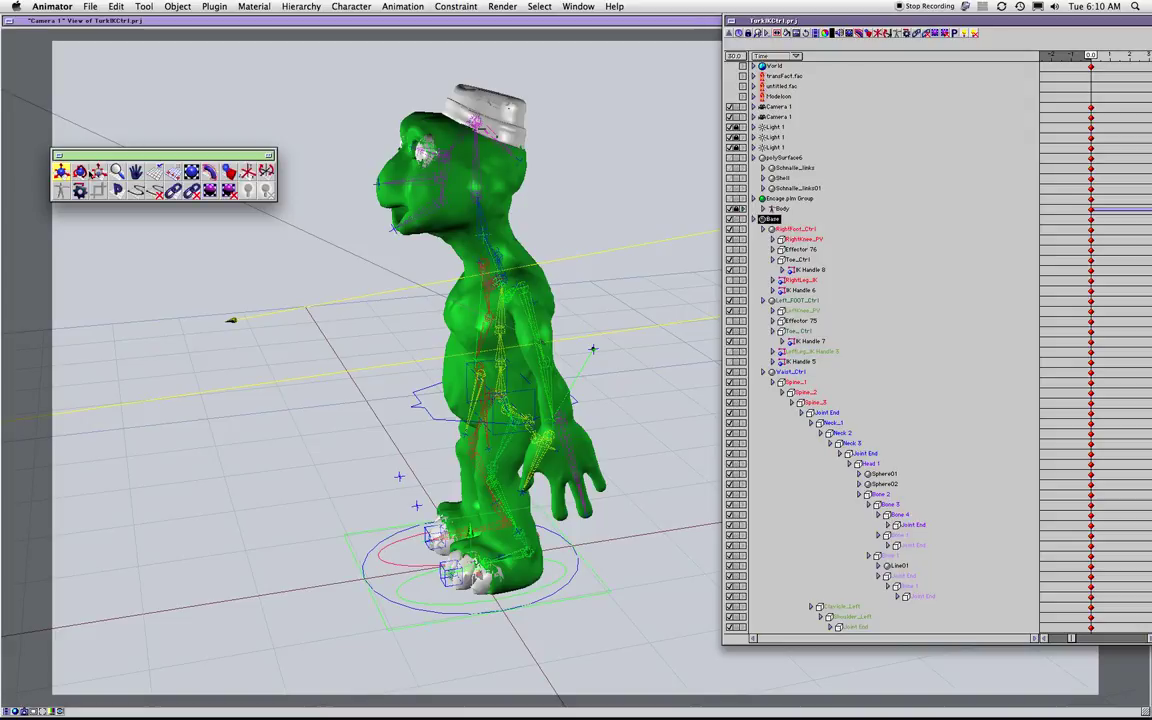
# - Test the Base control by rotating the whole character to face forward and tilting it backward, and undo both rotations
pyautogui.click(81, 172)
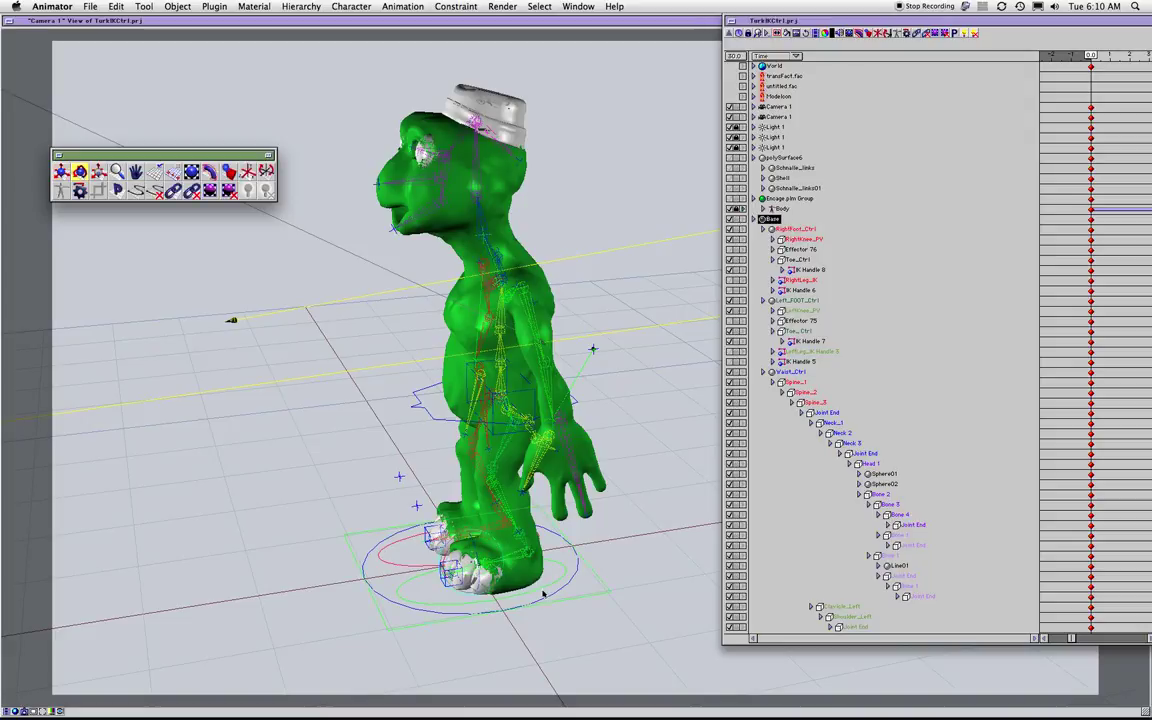
pyautogui.moveTo(490, 581); pyautogui.dragTo(563, 573)
pyautogui.moveTo(691, 557); pyautogui.dragTo(630, 550)
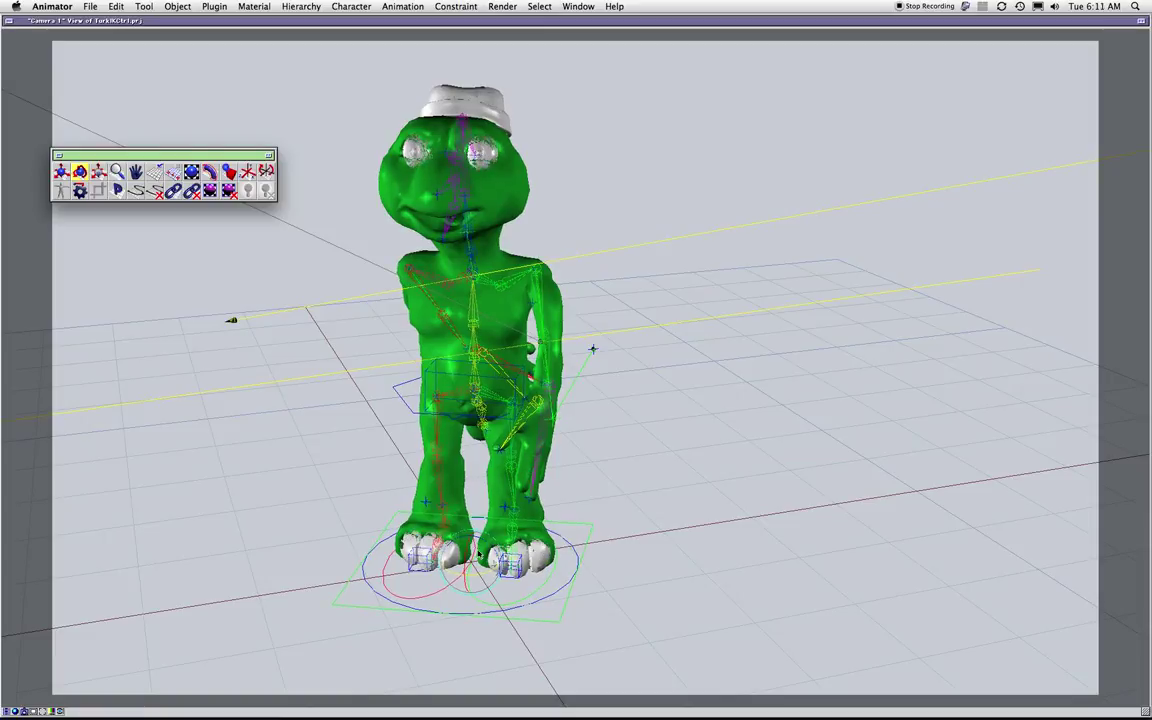
pyautogui.moveTo(471, 555); pyautogui.dragTo(573, 462)
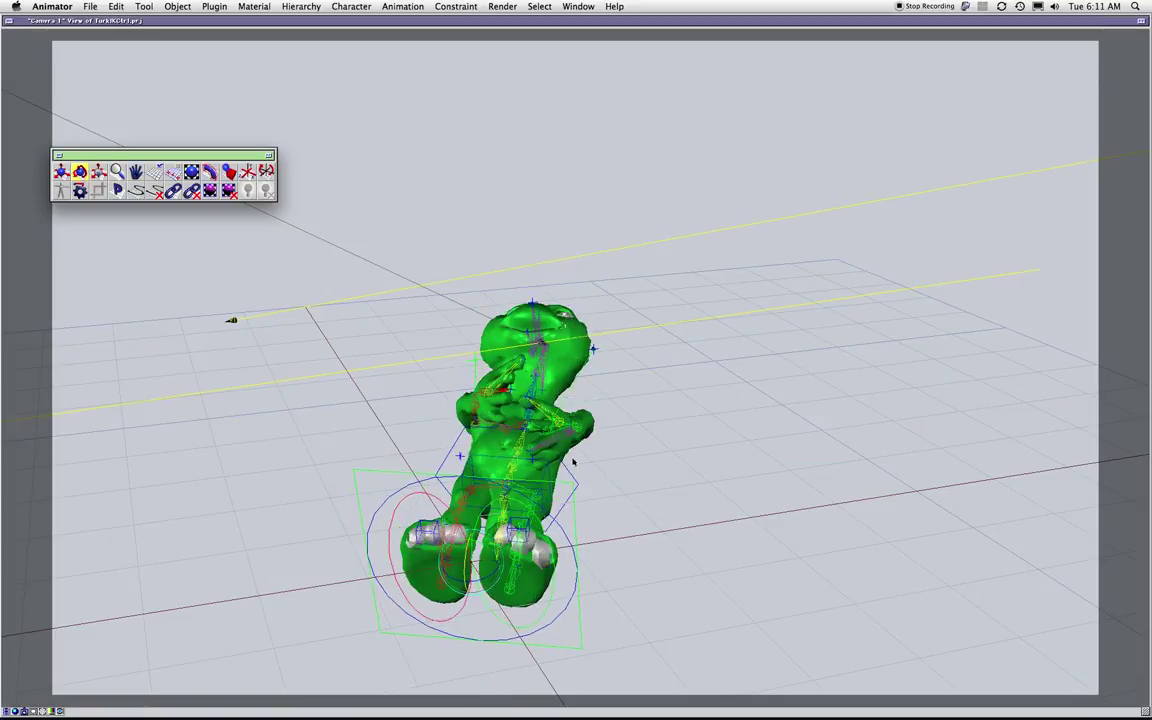
pyautogui.press('super+z')
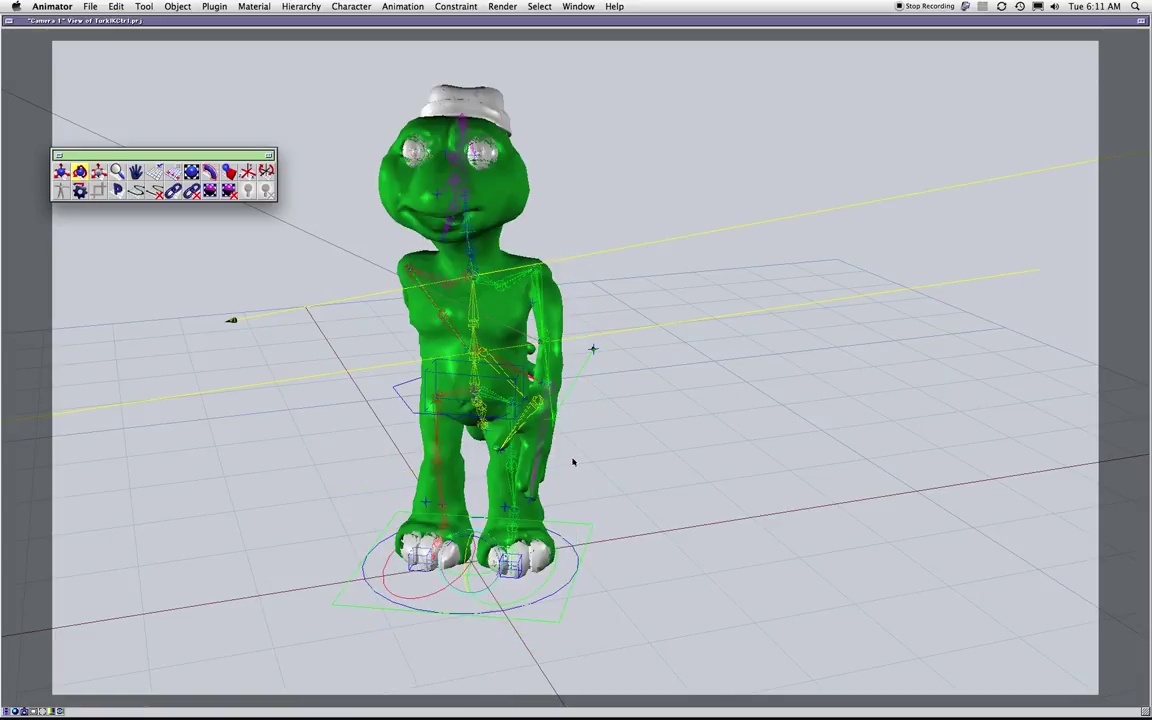
pyautogui.press('super+z')
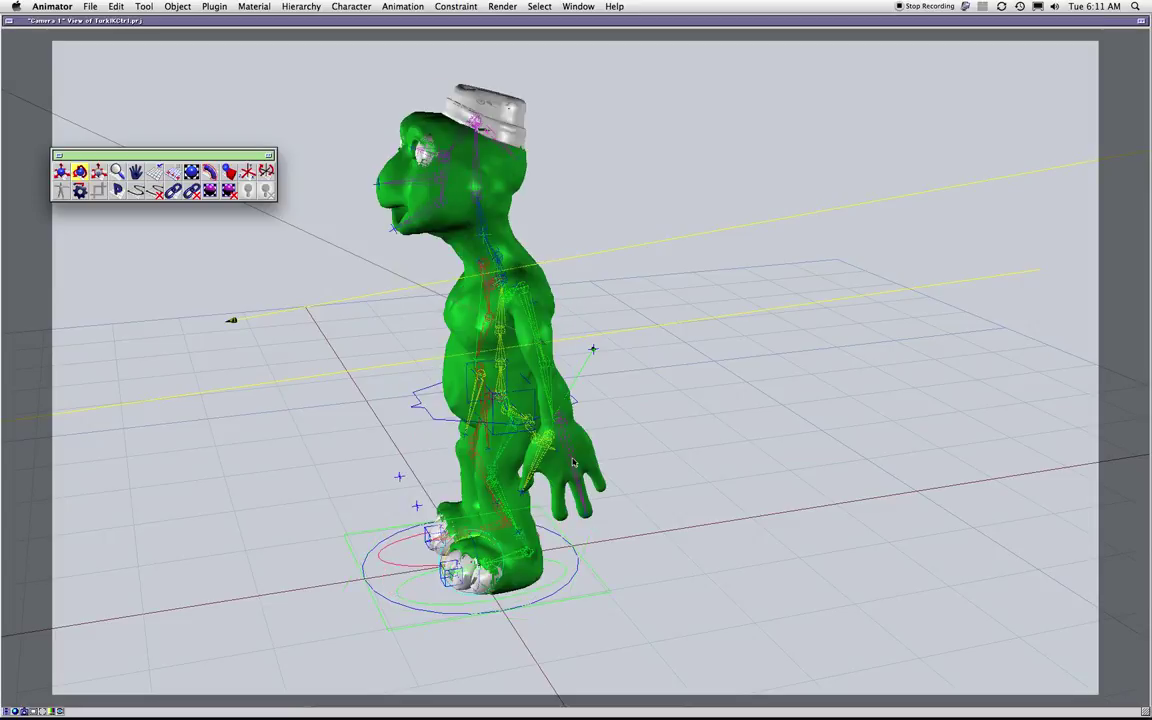
# - Clear the Base selection and inspect the complete rig from the front and at an angle, near and far
pyautogui.moveTo(631, 518); pyautogui.dragTo(669, 491, button='middle')
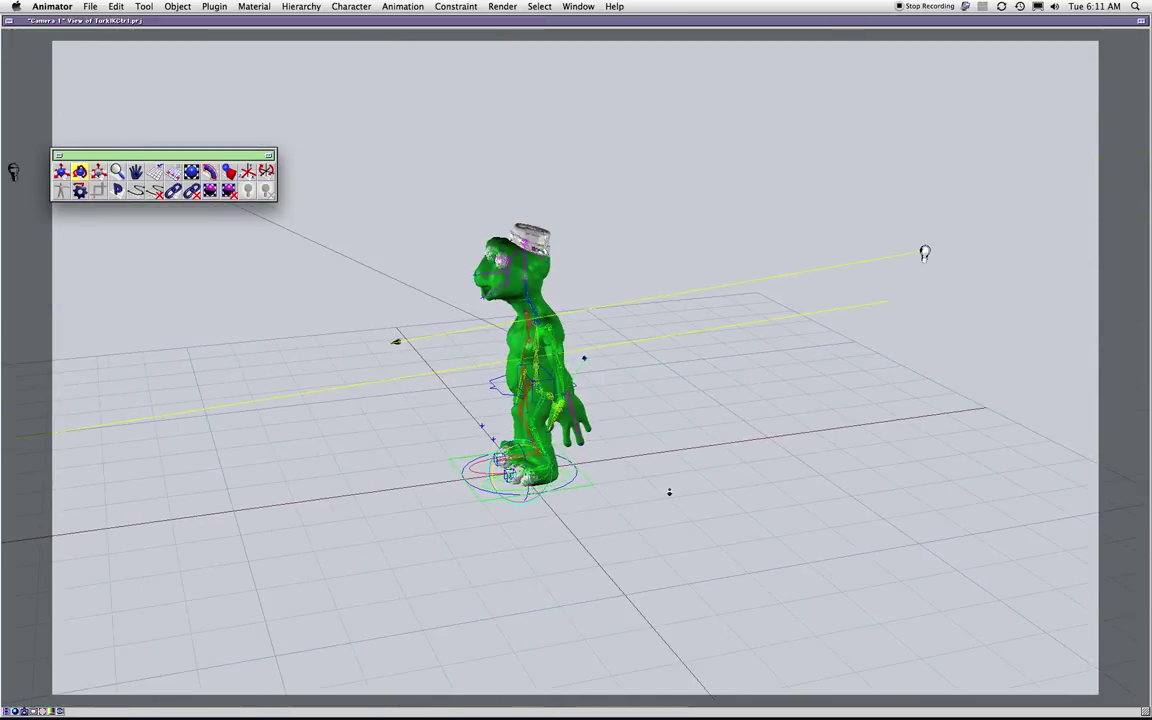
pyautogui.moveTo(602, 504); pyautogui.dragTo(894, 498, button='middle')
pyautogui.moveTo(772, 515); pyautogui.dragTo(1052, 488, button='middle')
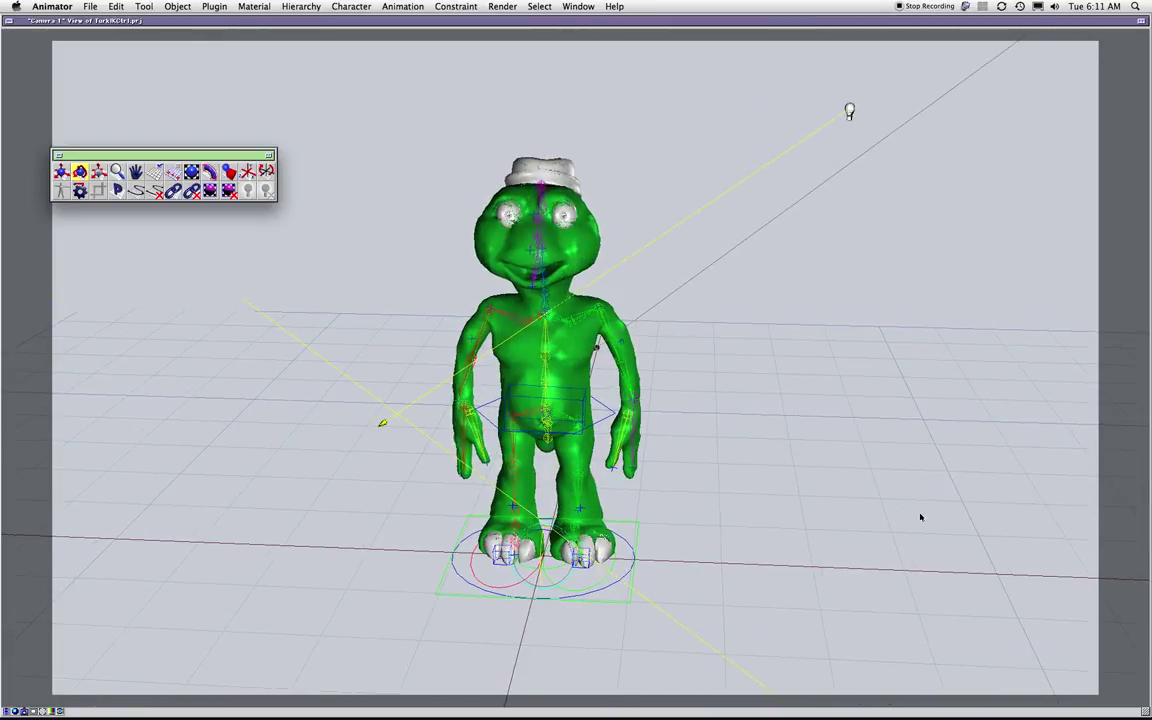
pyautogui.click(822, 523)
pyautogui.scroll(5, 746, 475)
pyautogui.moveTo(679, 424); pyautogui.dragTo(341, 361, button='middle')
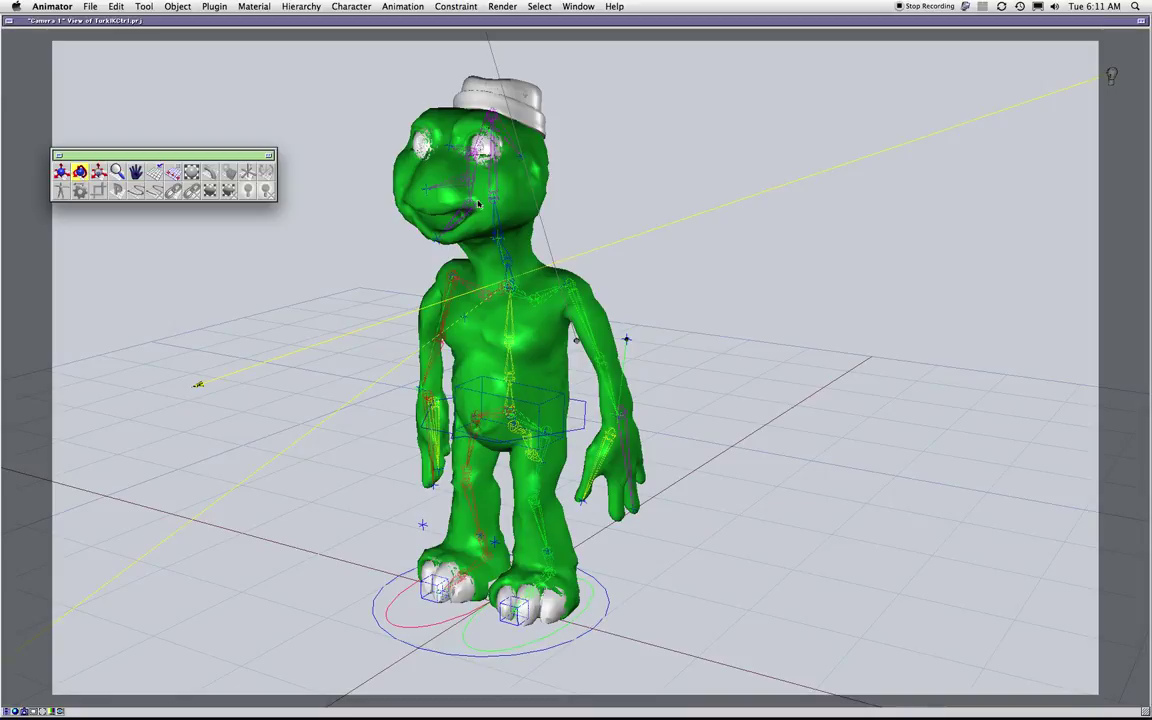
pyautogui.scroll(3, 513, 306)
pyautogui.press('t')
pyautogui.moveTo(512, 287); pyautogui.dragTo(812, 314)
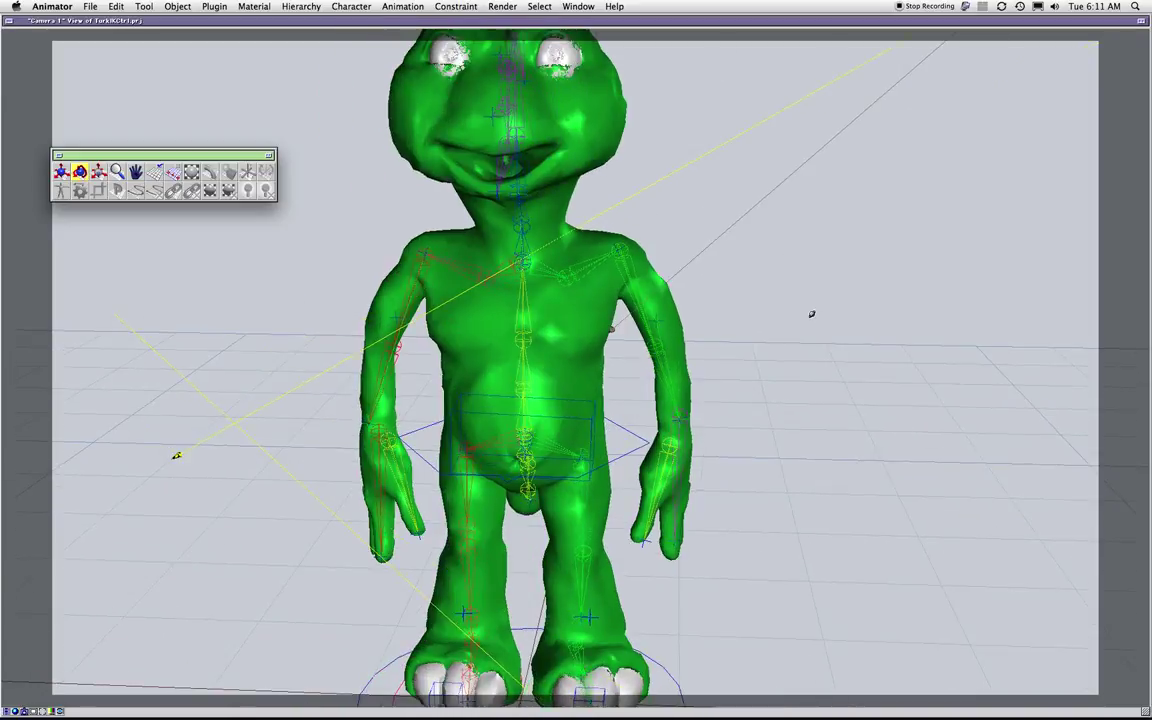
pyautogui.press('z')
pyautogui.moveTo(548, 275); pyautogui.dragTo(580, 294)
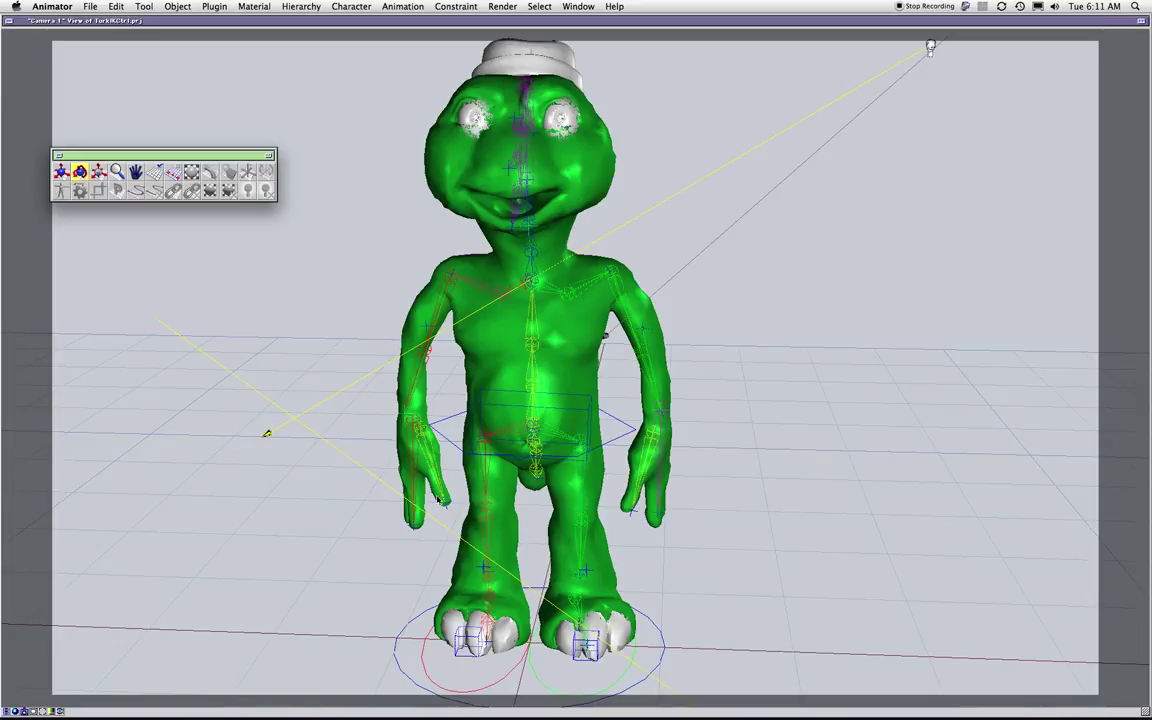
pyautogui.press('z')
pyautogui.moveTo(583, 424); pyautogui.dragTo(563, 404)
# - Save the project with the whole character shown almost from the front
pyautogui.press('t')
pyautogui.moveTo(735, 458); pyautogui.dragTo(432, 452)
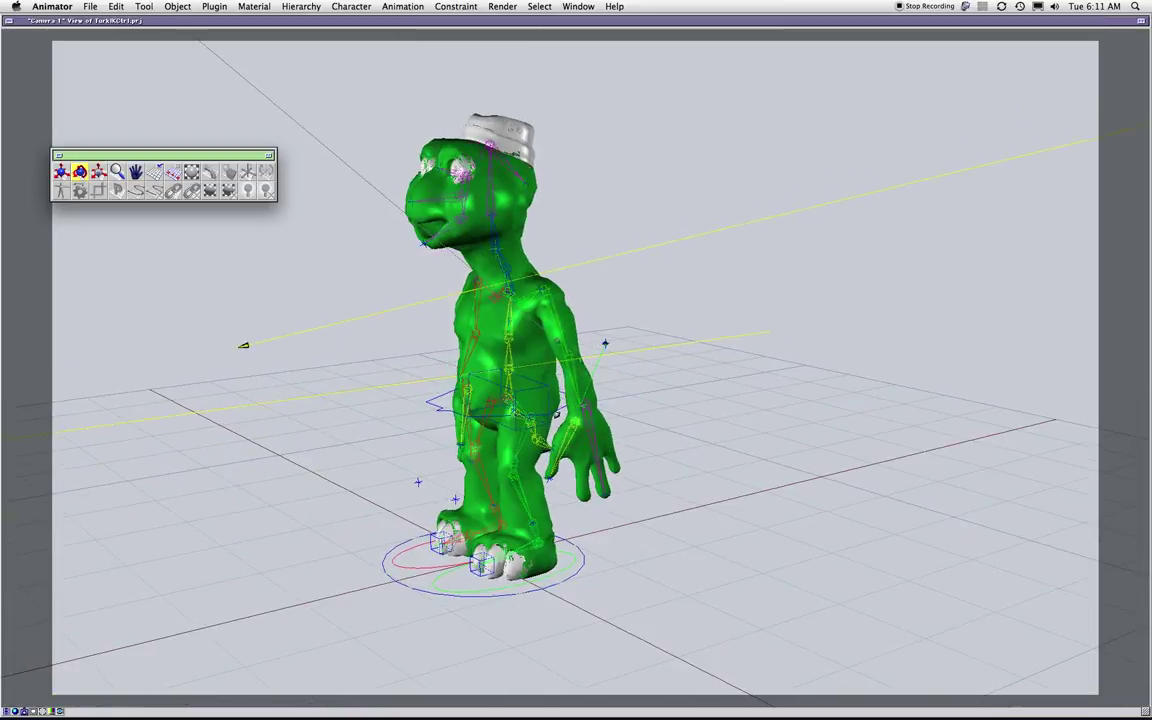
pyautogui.moveTo(640, 463); pyautogui.dragTo(843, 473)
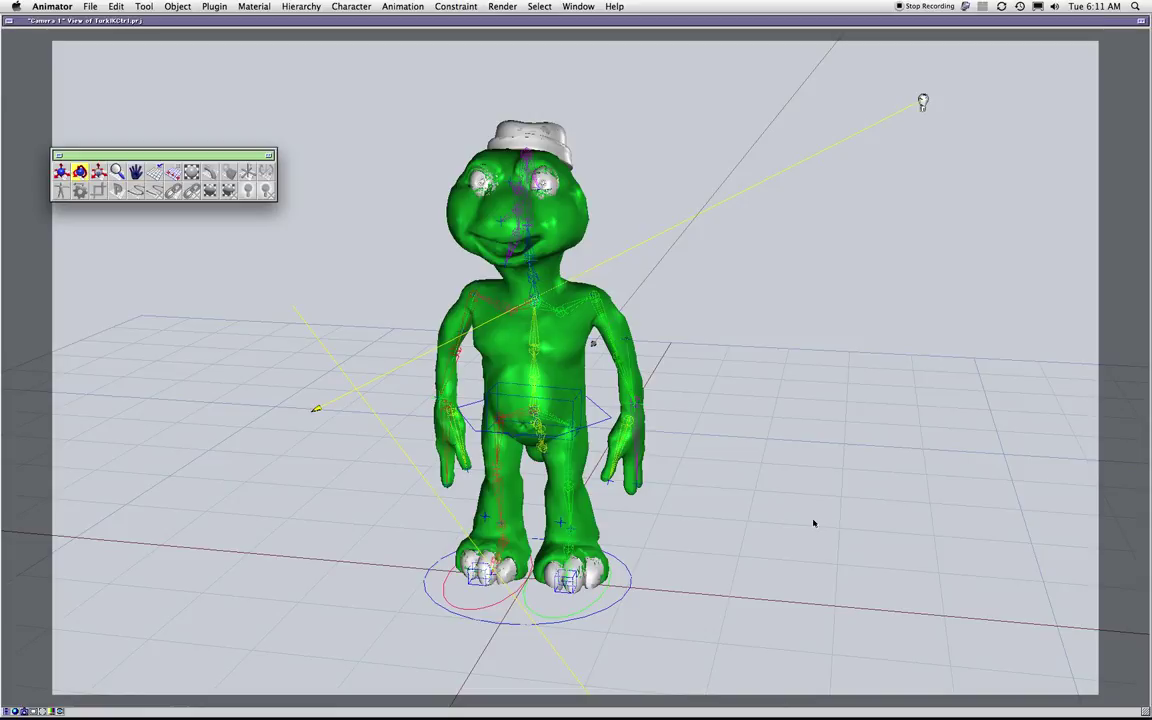
pyautogui.press('super+s')
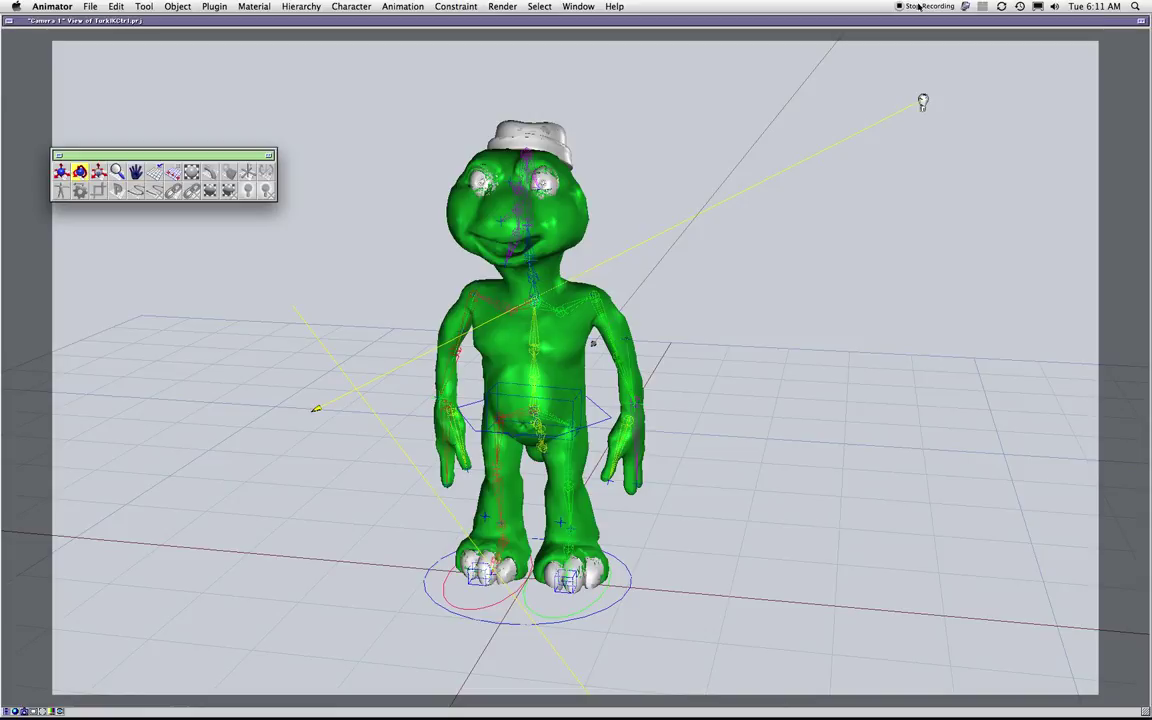